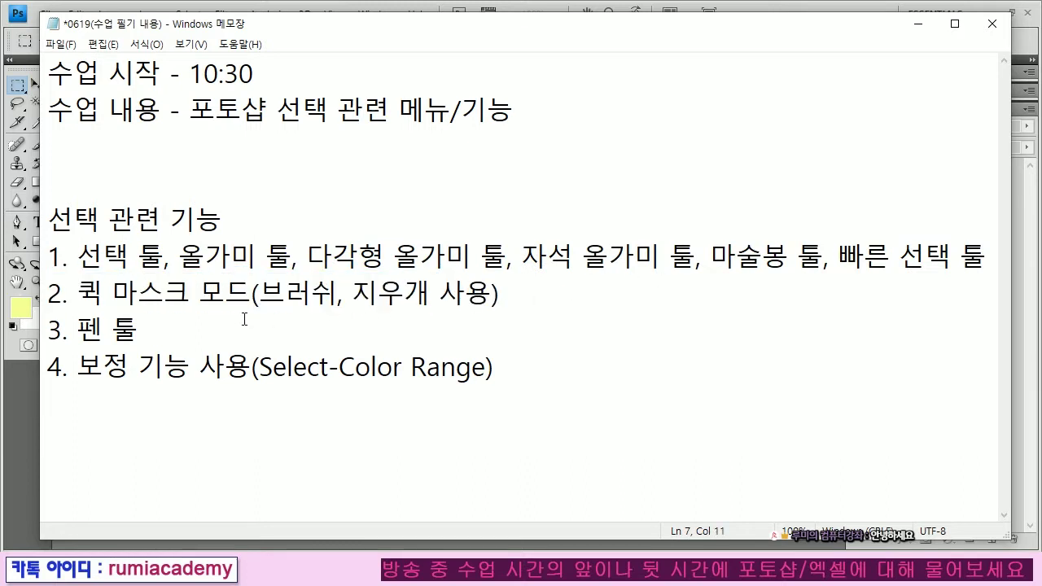
Step: Read through the lesson notes on selection features, covering the selection tools, quick mask mode, pen tool and Select-Color Range
key("shift+Left")
key("shift+Left")
key("shift+Left")
key("shift+Left")
key("shift+Left")
key("shift+Left")
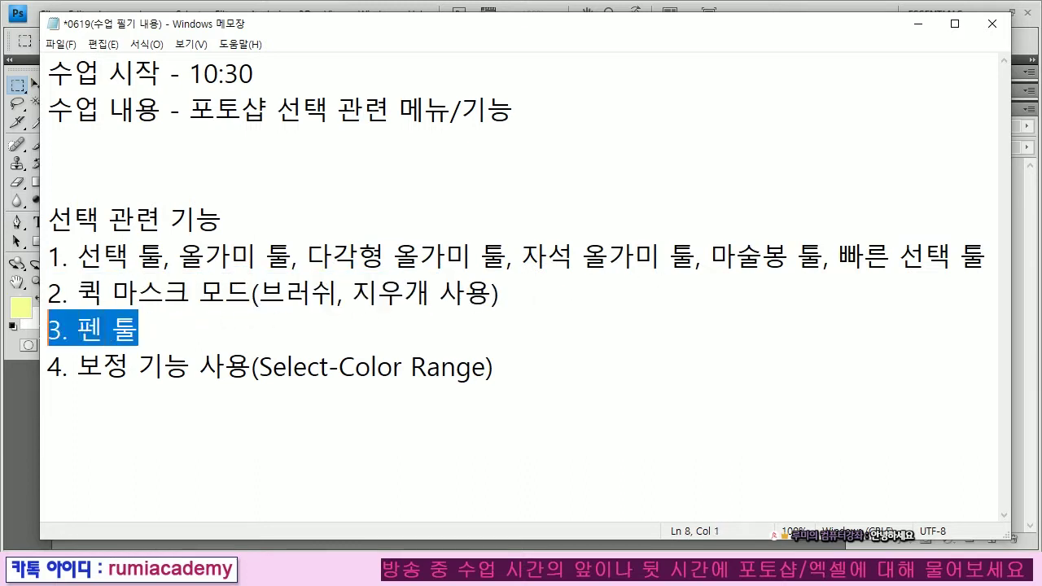
left_click(158, 329)
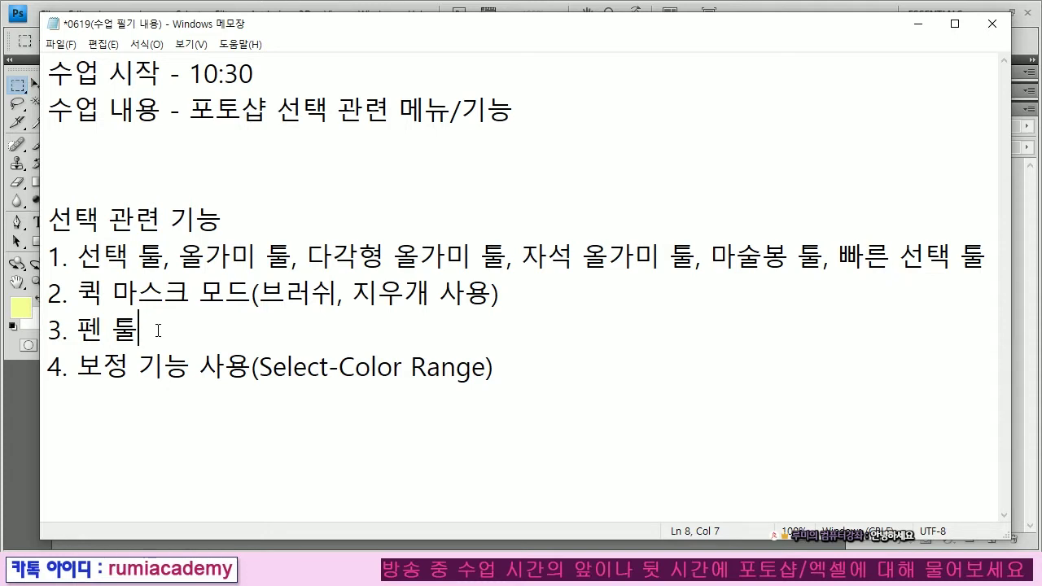
left_click(531, 378)
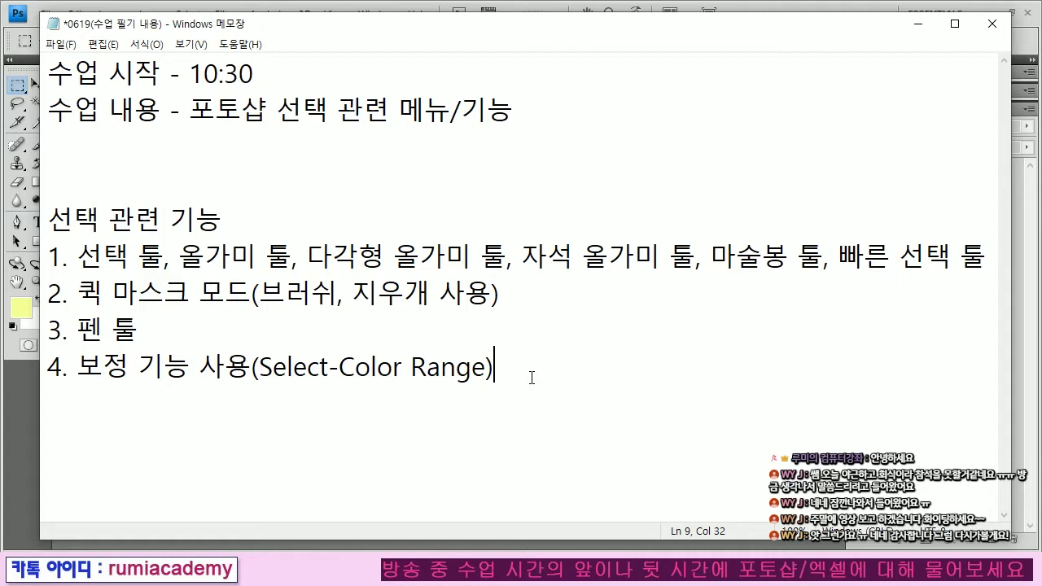
left_click_drag(48, 257, 987, 257)
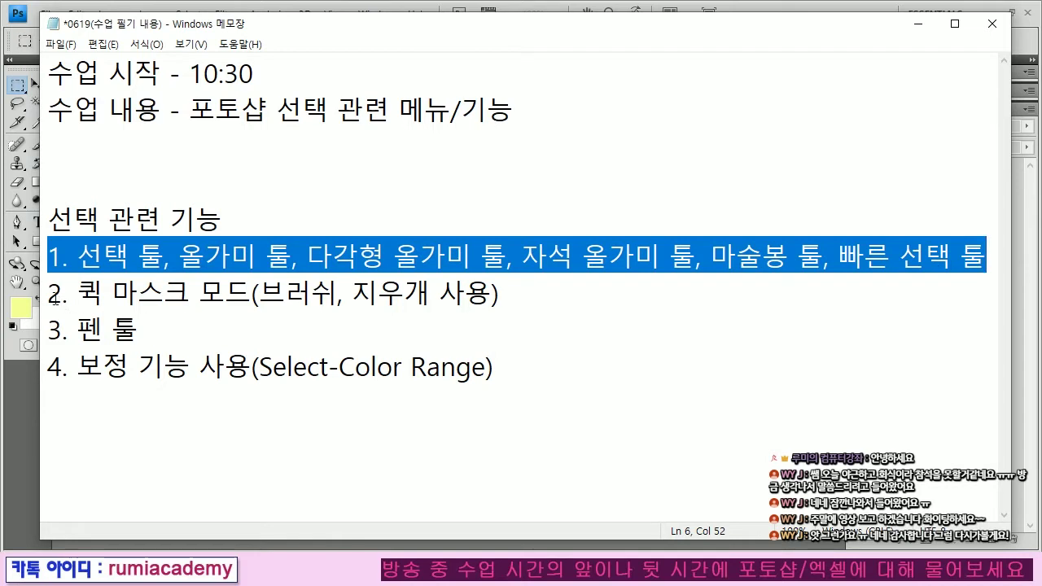
left_click_drag(49, 293, 500, 293)
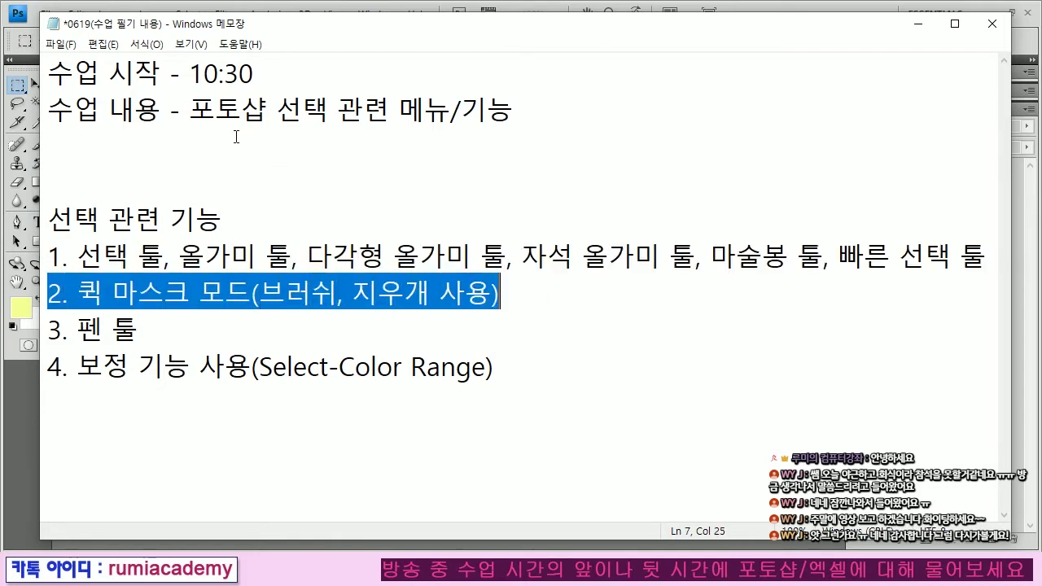
left_click_drag(393, 110, 196, 112)
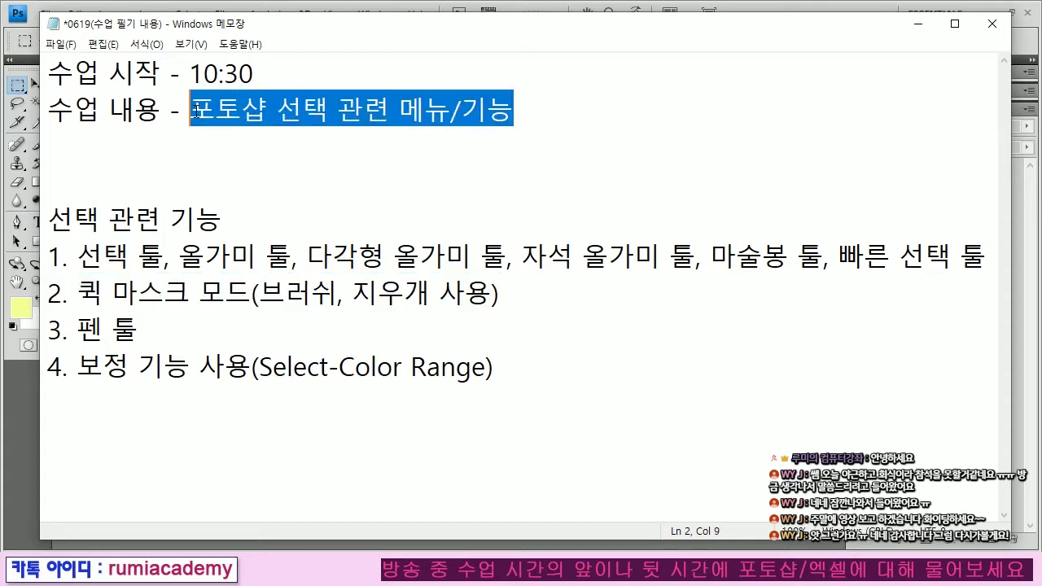
left_click_drag(47, 291, 511, 289)
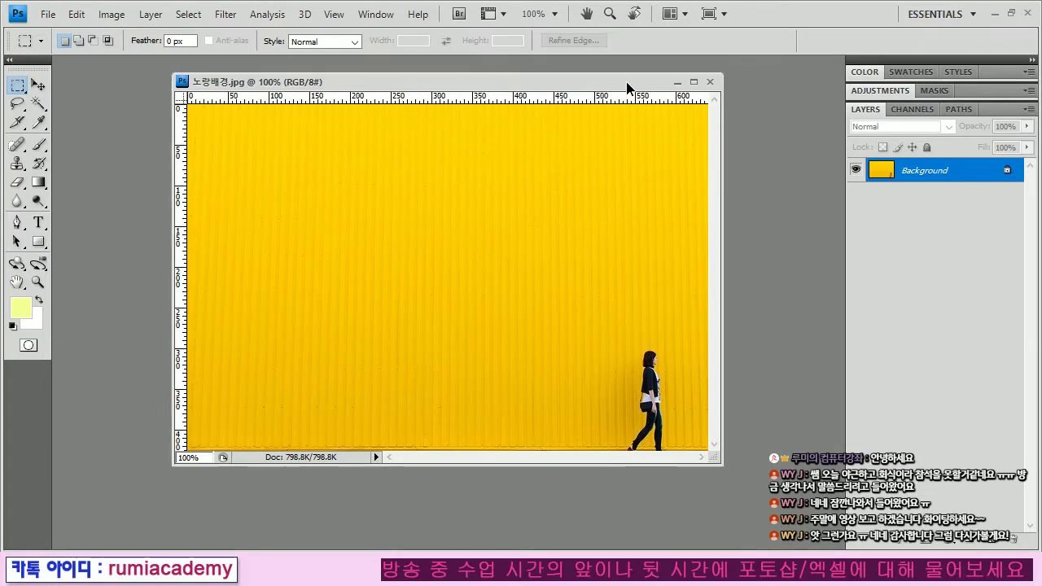
Step: Select the yellow wall around the walking woman in 노랑배경.jpg with the Quick Selection tool
left_click_drag(626, 81, 606, 71)
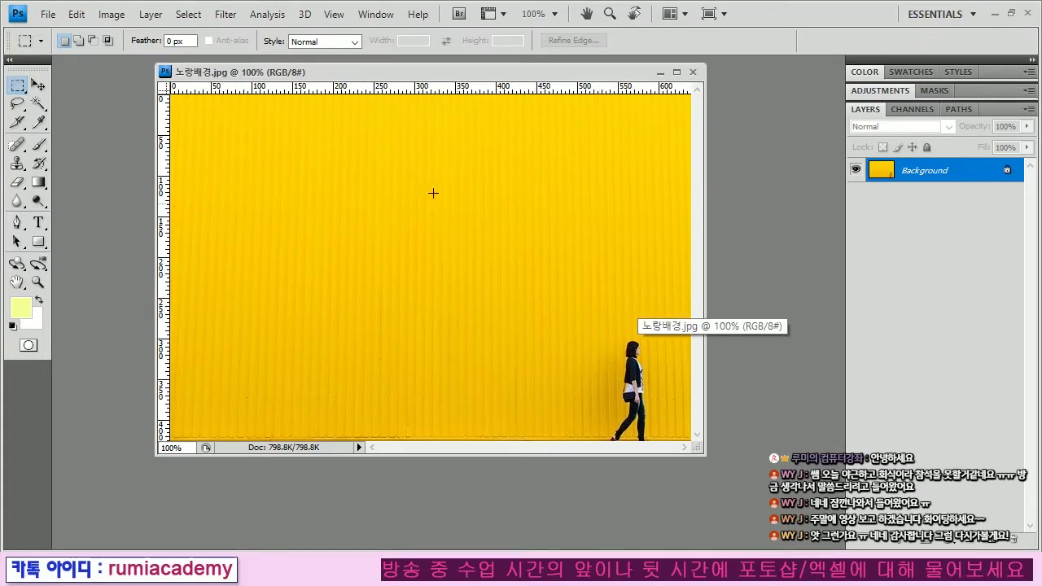
left_click(38, 105)
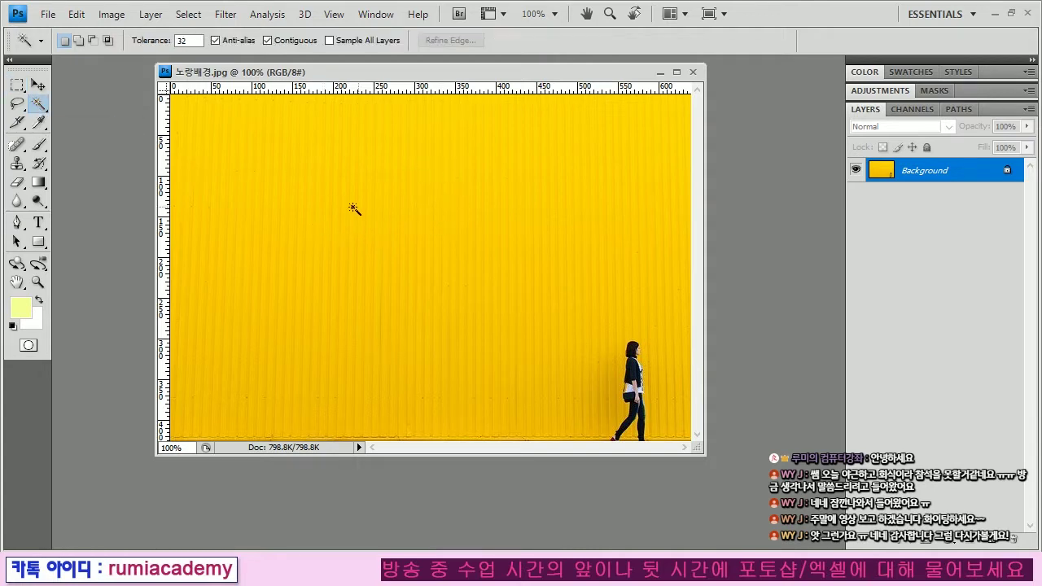
mouse_move(38, 104)
left_mouse_down()
mouse_move(81, 130)
mouse_move(90, 113)
left_mouse_up()
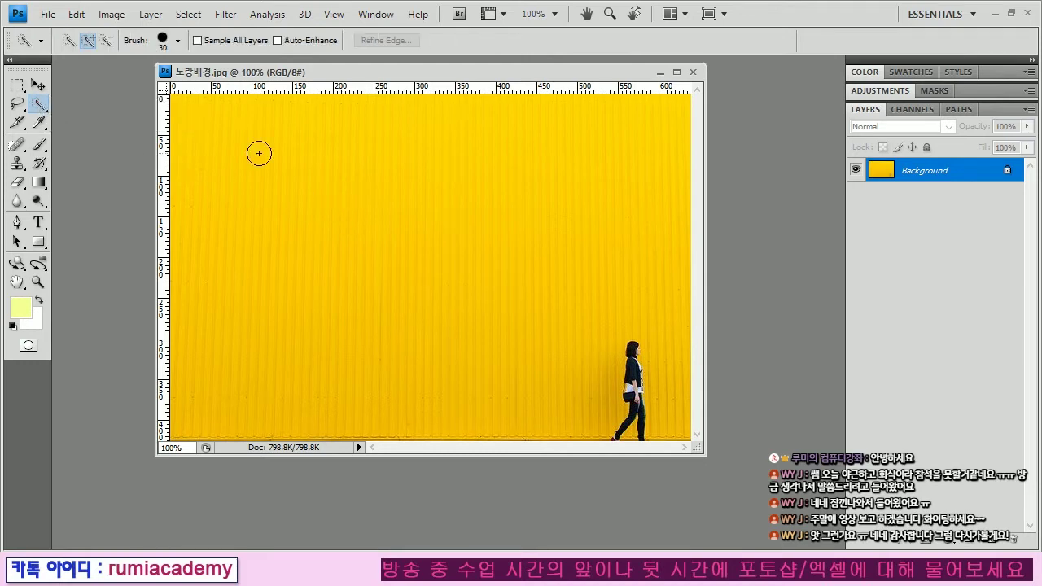
mouse_move(242, 144)
left_mouse_down()
mouse_move(260, 178)
mouse_move(449, 179)
mouse_move(458, 196)
mouse_move(451, 226)
left_mouse_up()
Step: Add the enclosed wall area between the woman's legs to the selection with the Magic Wand tool
key("shift+w")
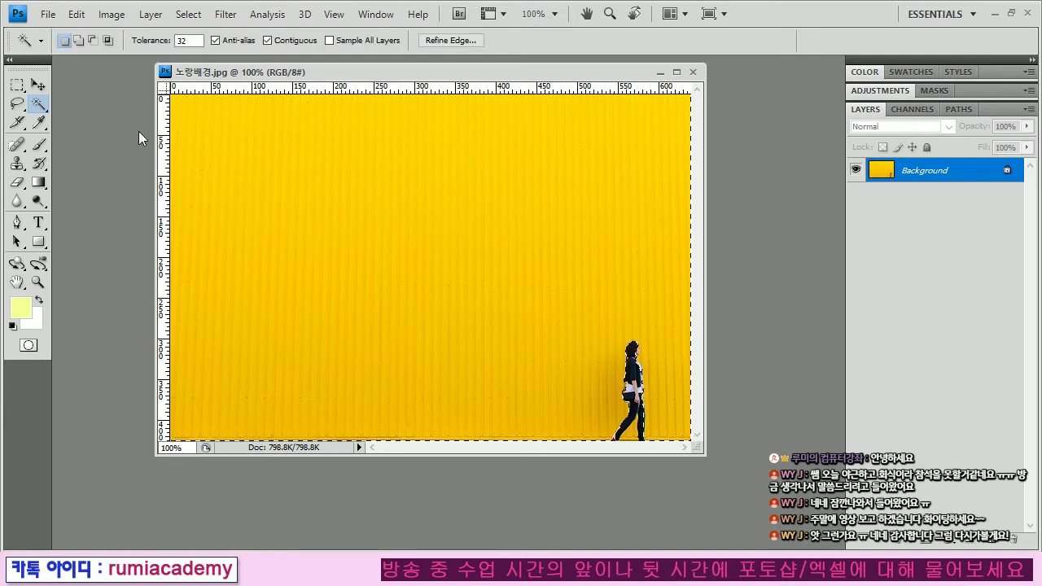
left_click_drag(38, 106, 58, 116)
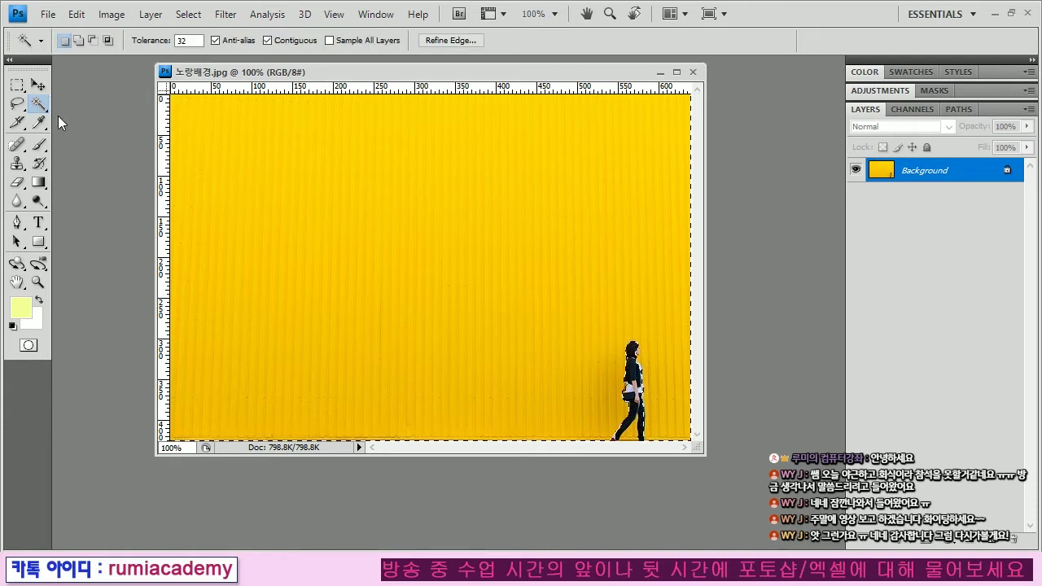
left_click(634, 439, "shift")
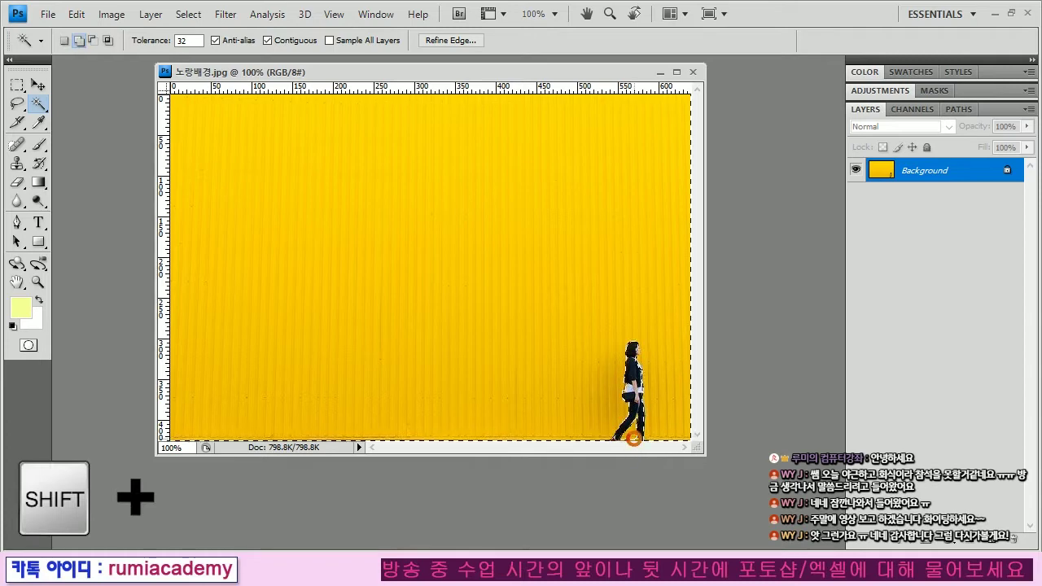
left_click(637, 420, "shift")
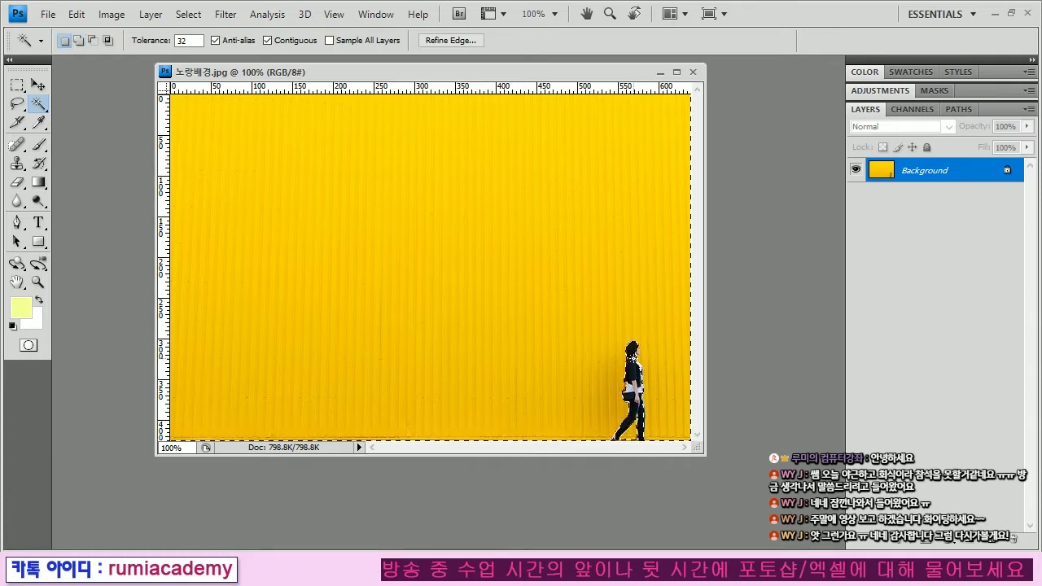
Step: Subtract the woman's head from the selection using the Quick Selection tool at brush size 9, and enlarge the brush to 15
right_click(38, 105)
left_click(86, 101)
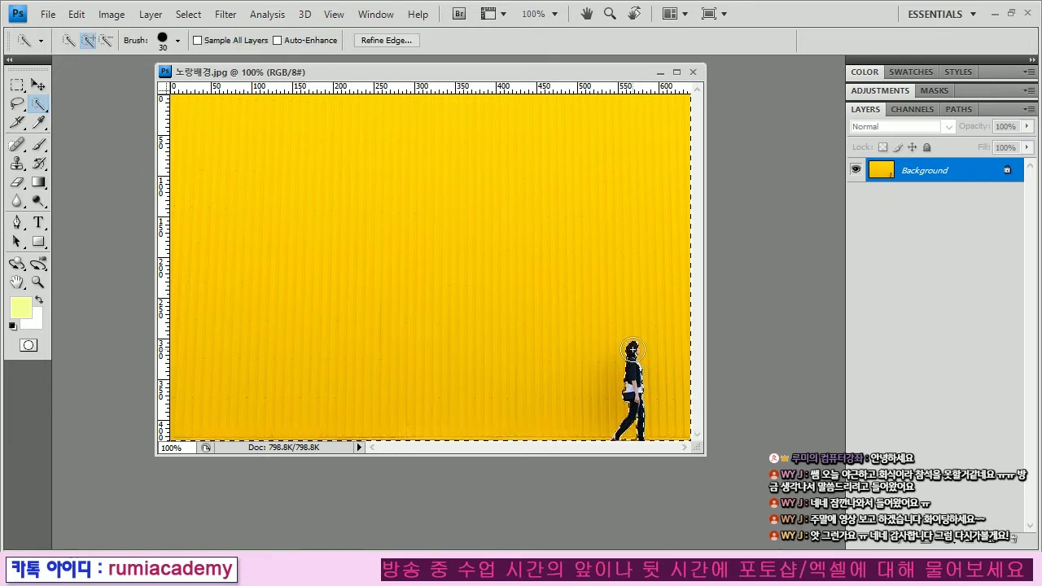
key("bracketleft")
key("bracketleft")
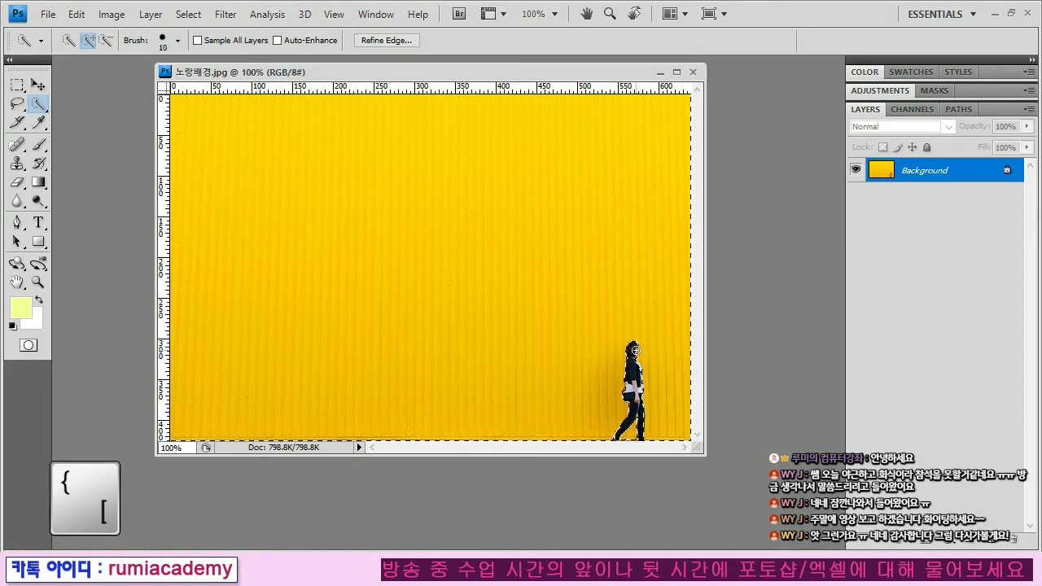
key("alt")
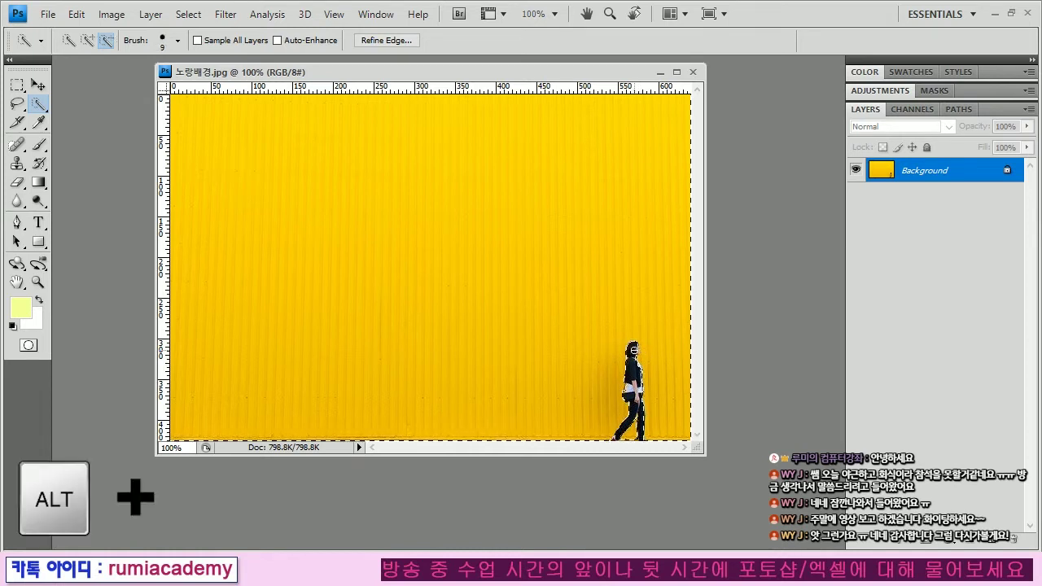
key("bracketright")
key("bracketright")
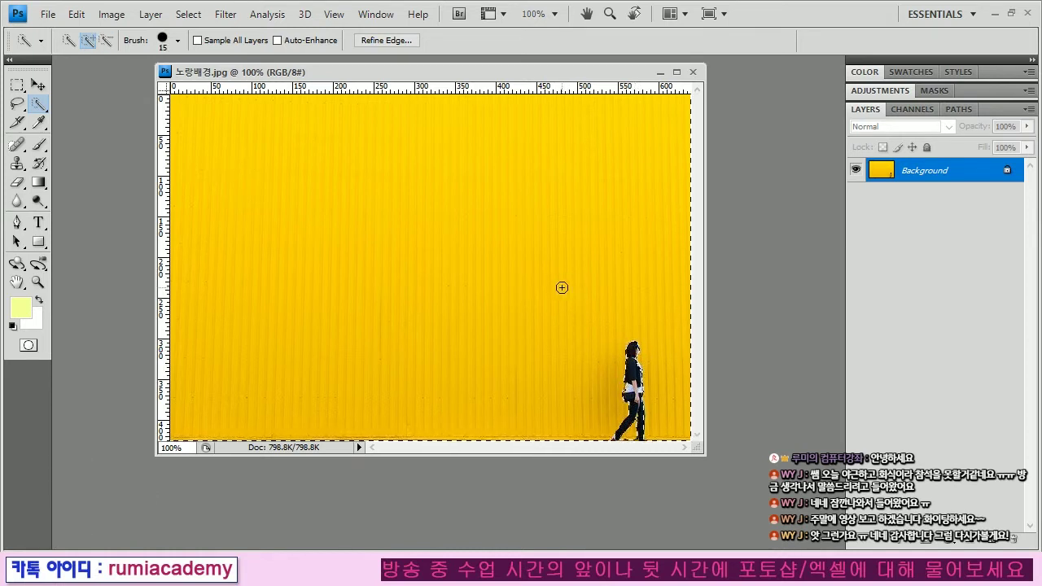
Step: Invert the selection and copy the walking woman to a new layer
key("ctrl+shift+i")
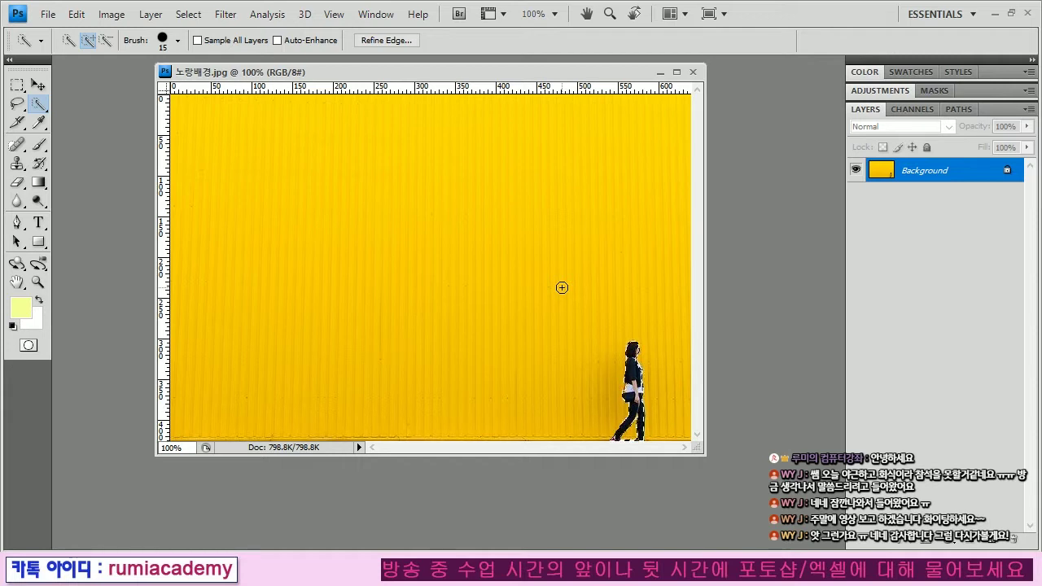
key("ctrl+j")
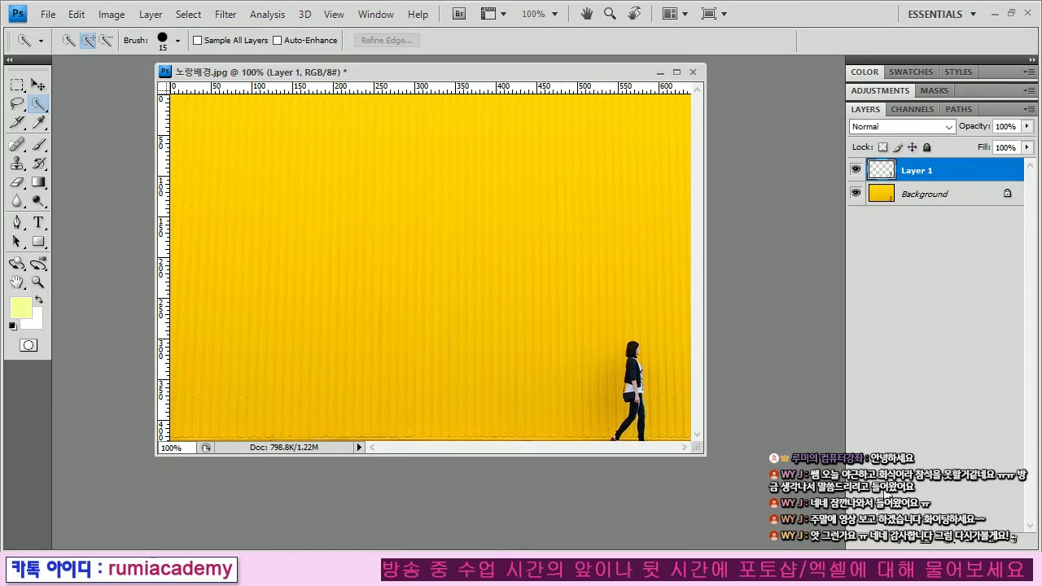
Step: Apply a Drop Shadow effect to the layer holding the woman
left_click(901, 544)
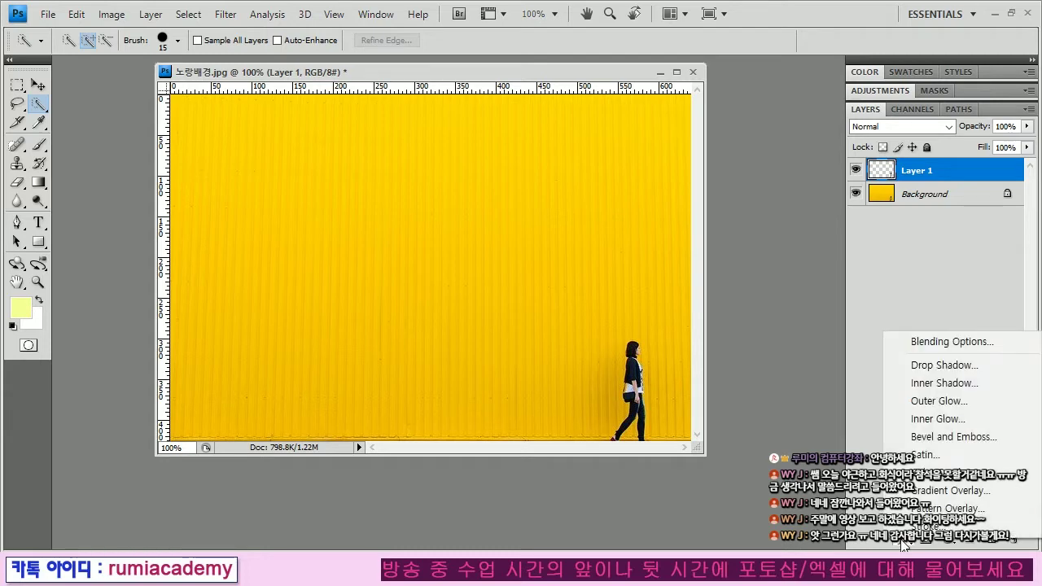
left_click(957, 371)
left_click(729, 184)
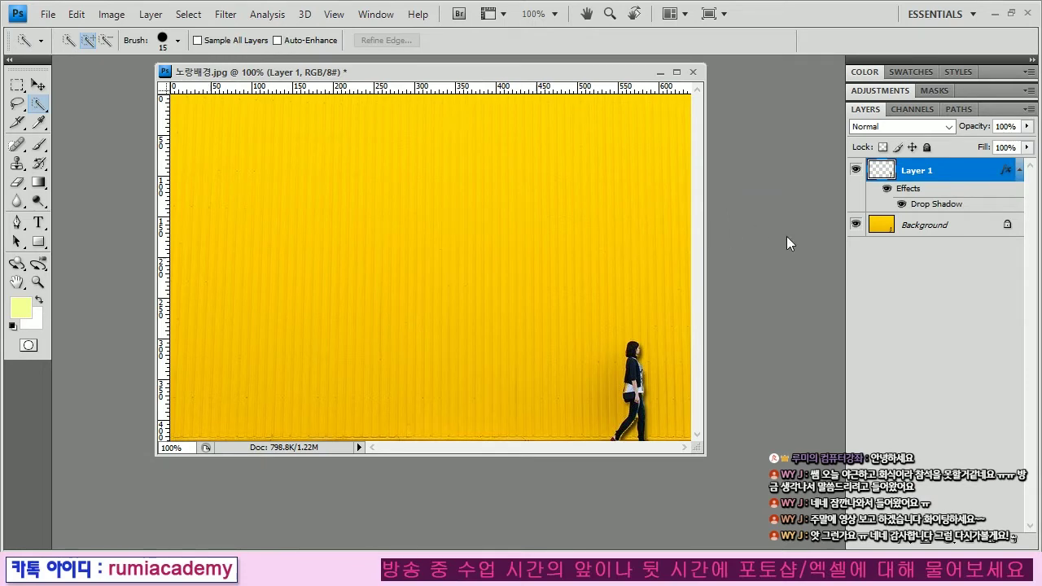
Step: Open the sunflower image 해바라기2 from the 0617_선택 관련툴 예제파일 folder
key("ctrl+o")
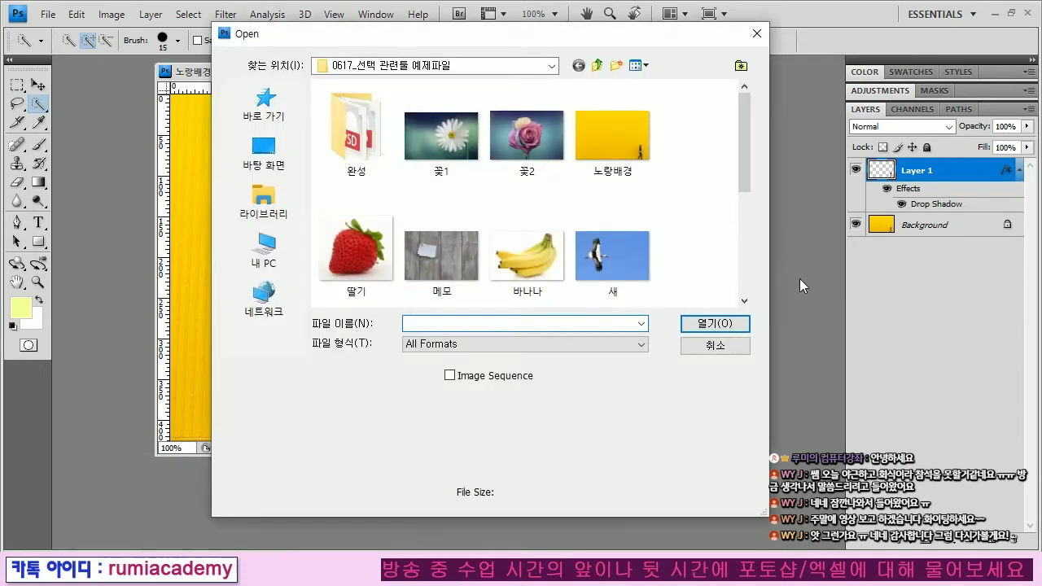
left_click(745, 257)
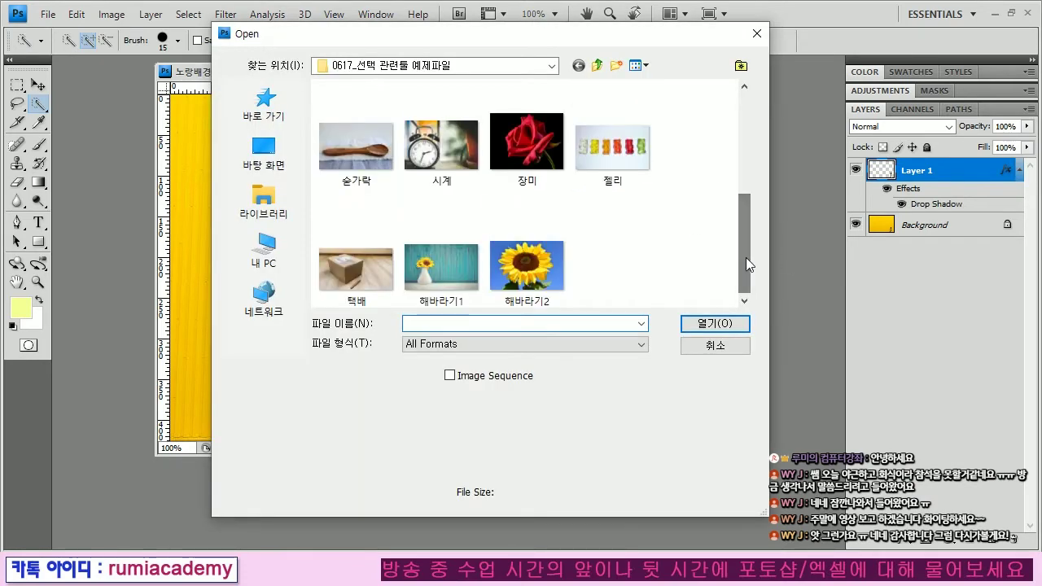
double_click(516, 256)
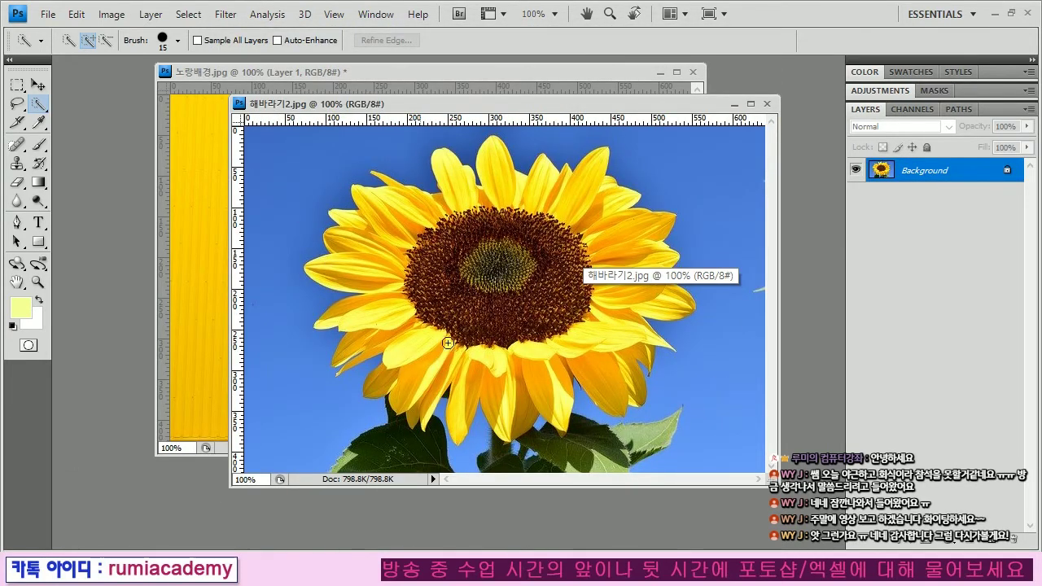
Step: Select the blue sky around the sunflower with the Magic Wand tool at a tolerance of 61
left_click(41, 110)
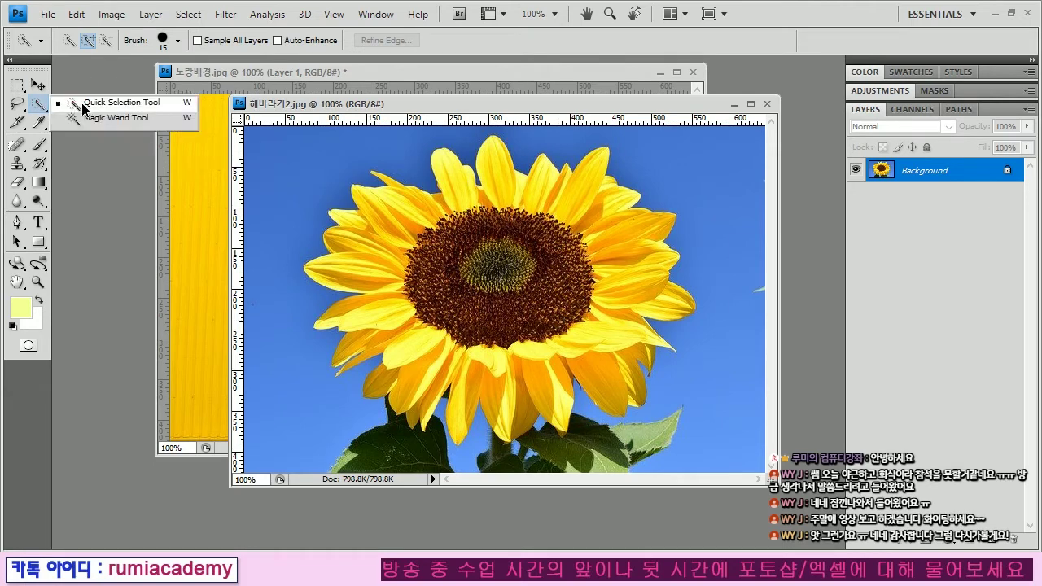
left_click(82, 119)
left_click_drag(163, 46, 175, 45)
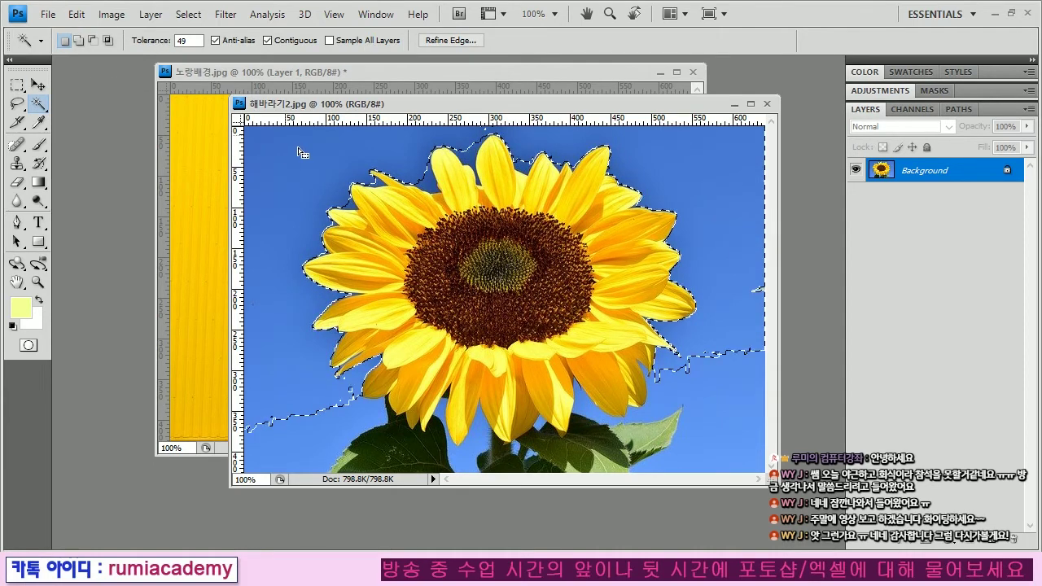
left_click(280, 169)
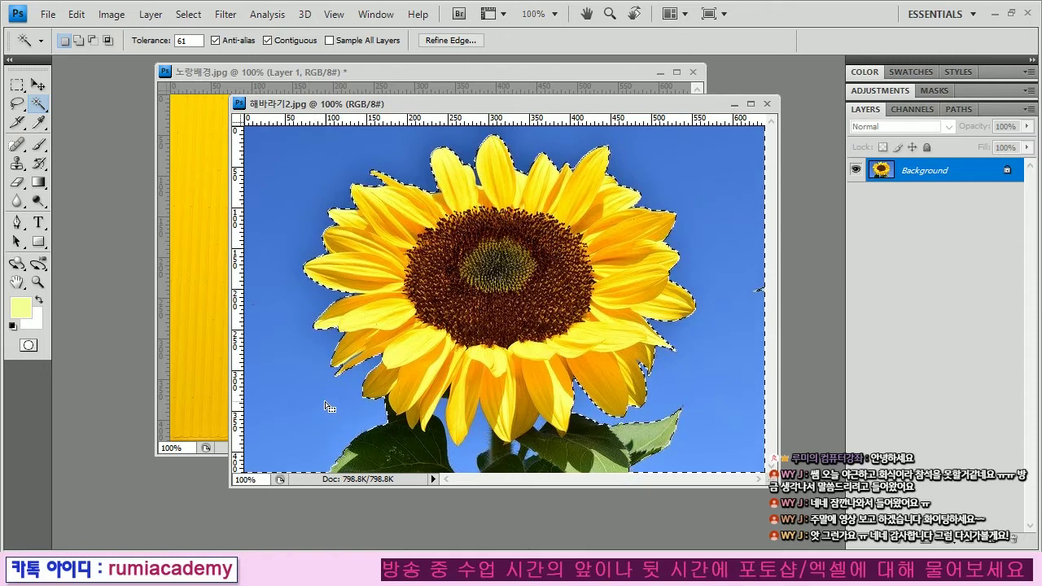
Step: Select the blue sky again with the Magic Wand's Contiguous option turned off, and clear the selection
left_click(268, 40)
key("ctrl+d")
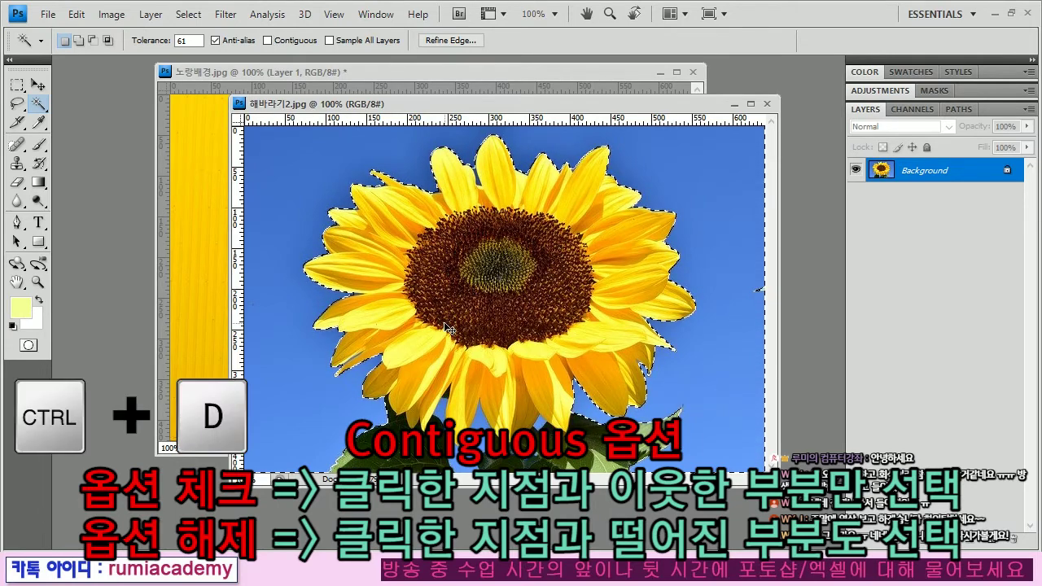
left_click(265, 209)
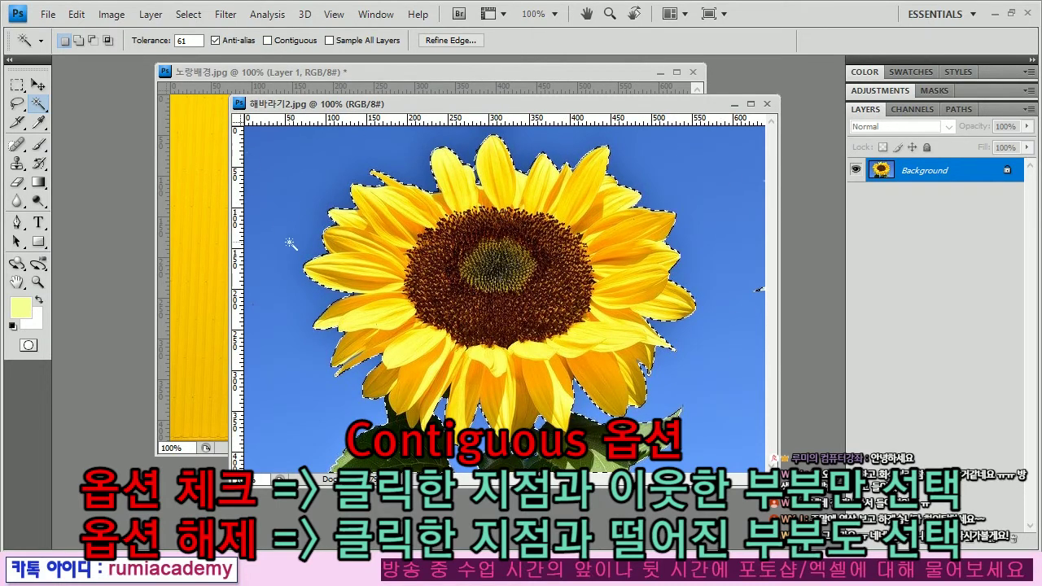
key("ctrl+d")
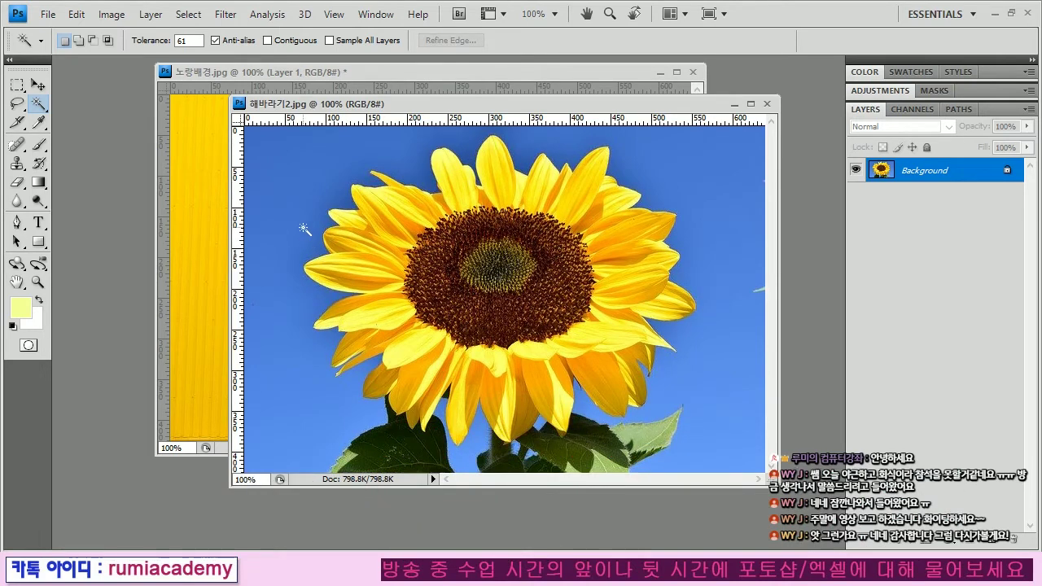
Step: Select the whole sunflower head, petals and center, with the Quick Selection tool
right_click(38, 104)
left_click(105, 107)
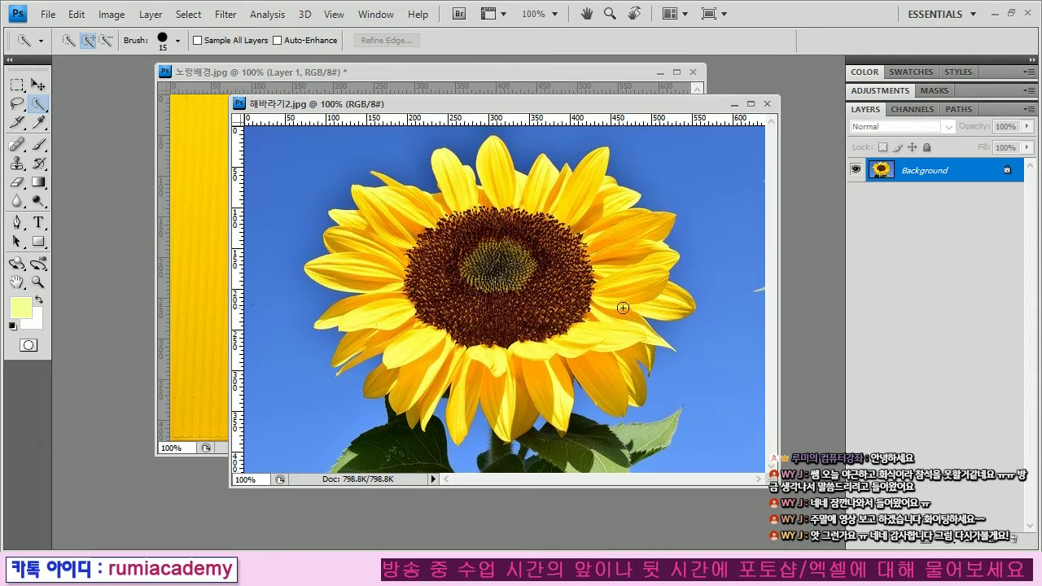
mouse_move(461, 208)
left_mouse_down()
mouse_move(420, 253)
mouse_move(369, 262)
mouse_move(396, 325)
mouse_move(430, 362)
mouse_move(465, 353)
mouse_move(490, 371)
mouse_move(606, 328)
mouse_move(622, 373)
left_mouse_up()
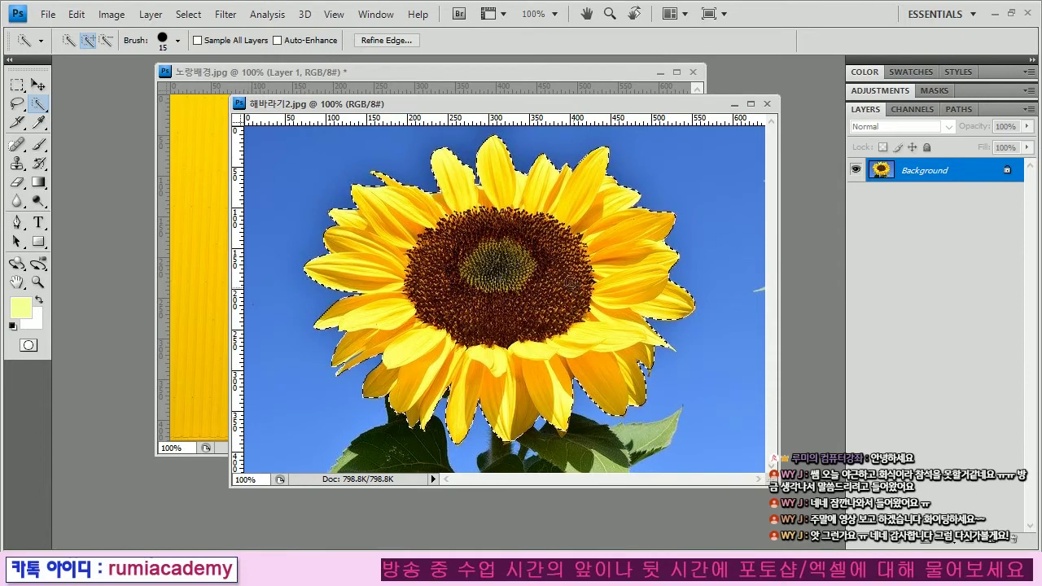
Step: Try pasting the selected sunflower into the 노랑배경 image without feathering, and undo the paste
left_click_drag(568, 100, 766, 127)
key("ctrl+c")
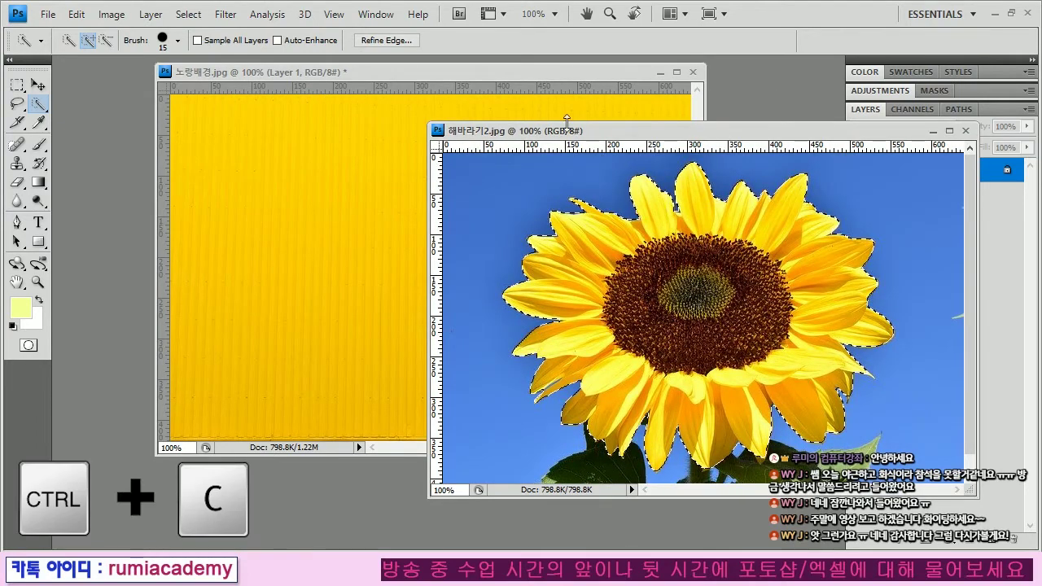
left_click(471, 69)
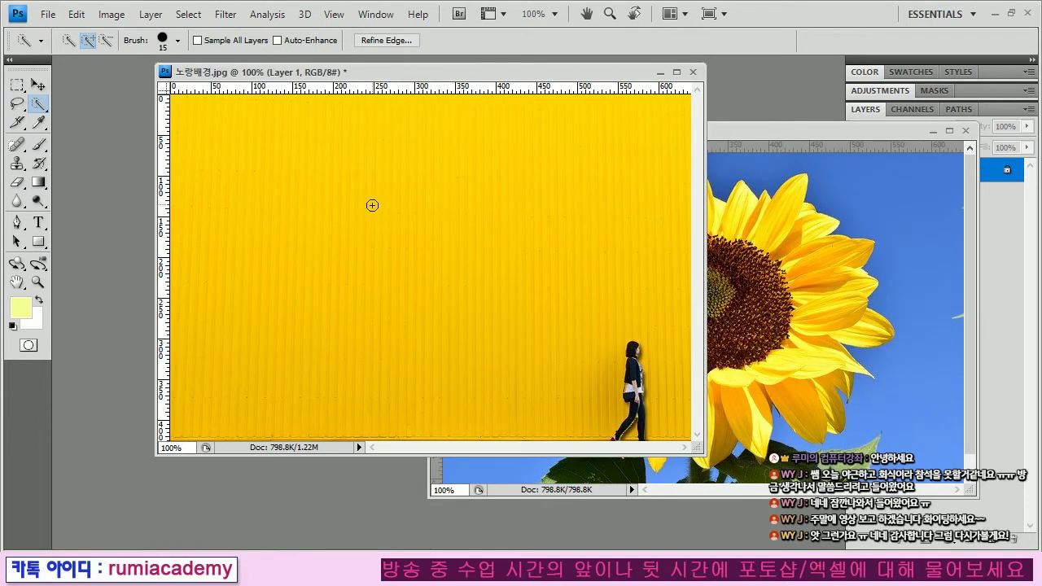
key("ctrl+v")
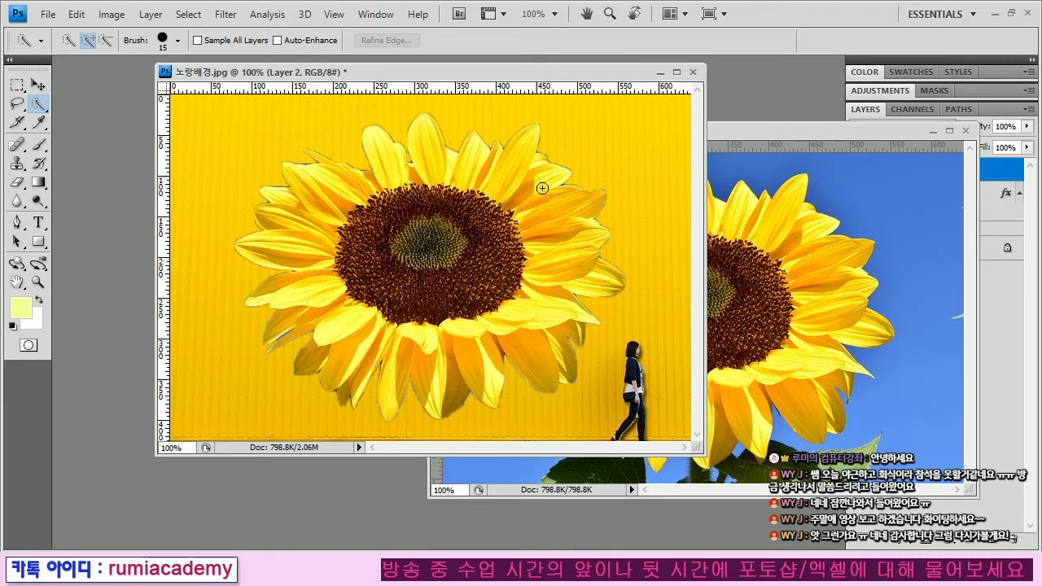
key("ctrl+z")
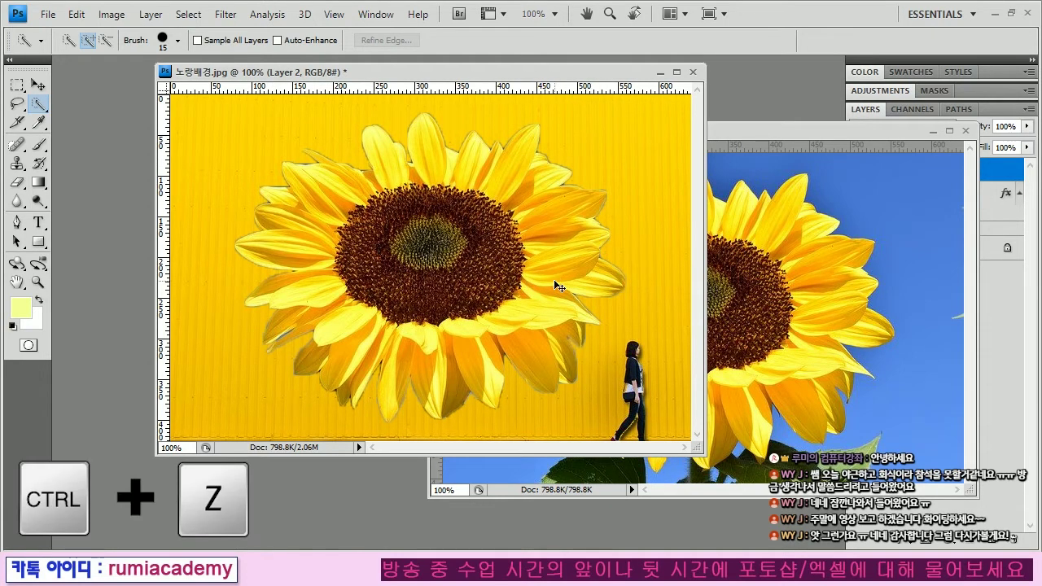
Step: Feather the sunflower selection in the 해바라기2 image with a radius of 5 pixels
left_click_drag(722, 131, 628, 159)
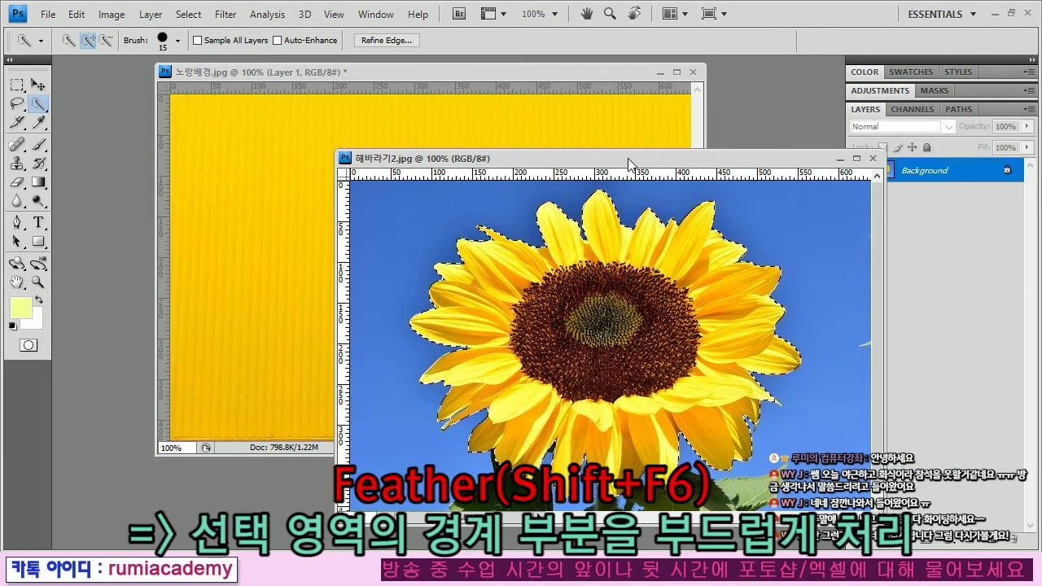
left_click(188, 15)
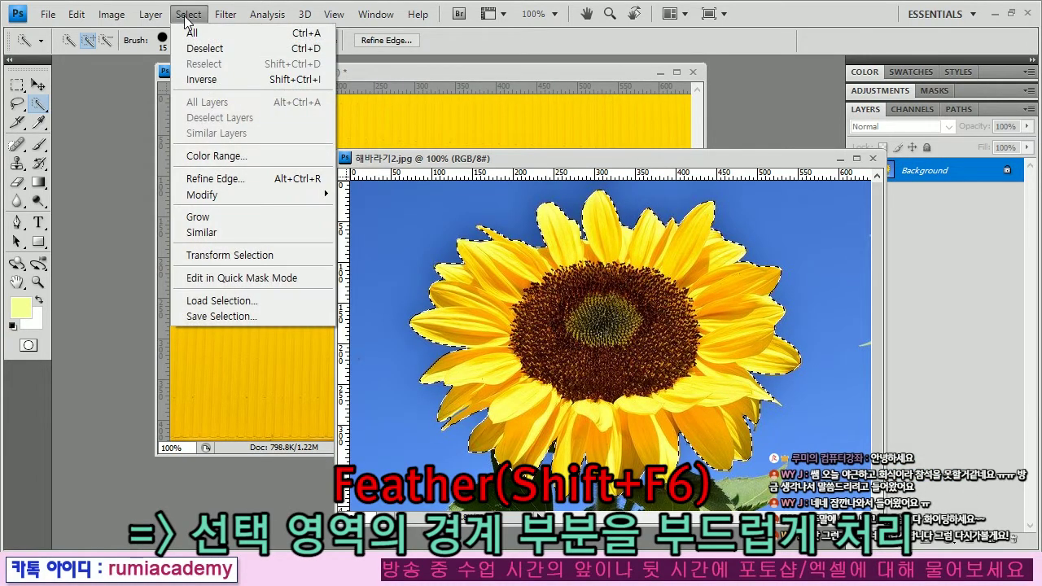
mouse_move(268, 195)
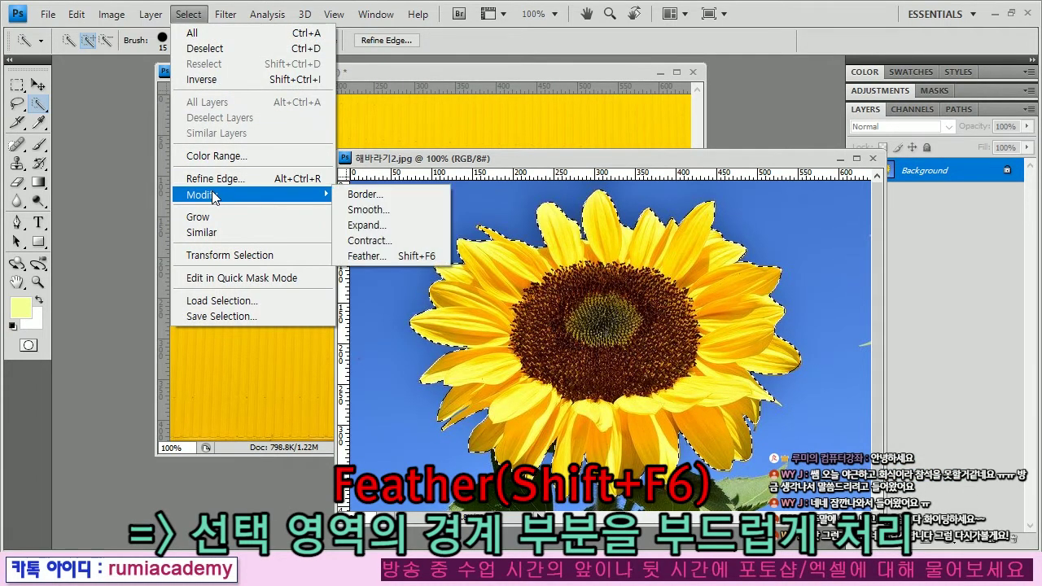
left_click(401, 258)
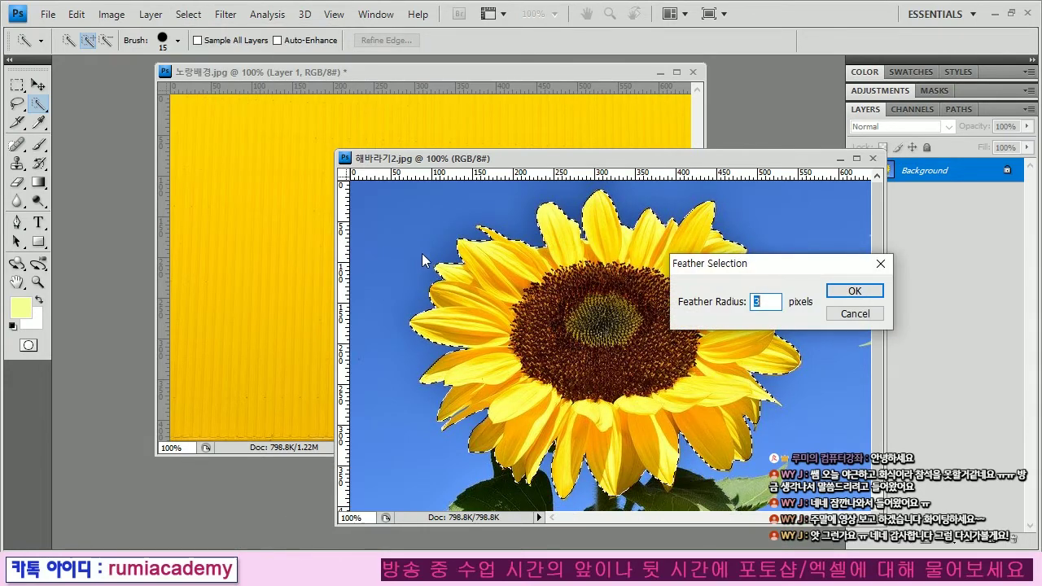
left_click_drag(712, 260, 598, 249)
type("5")
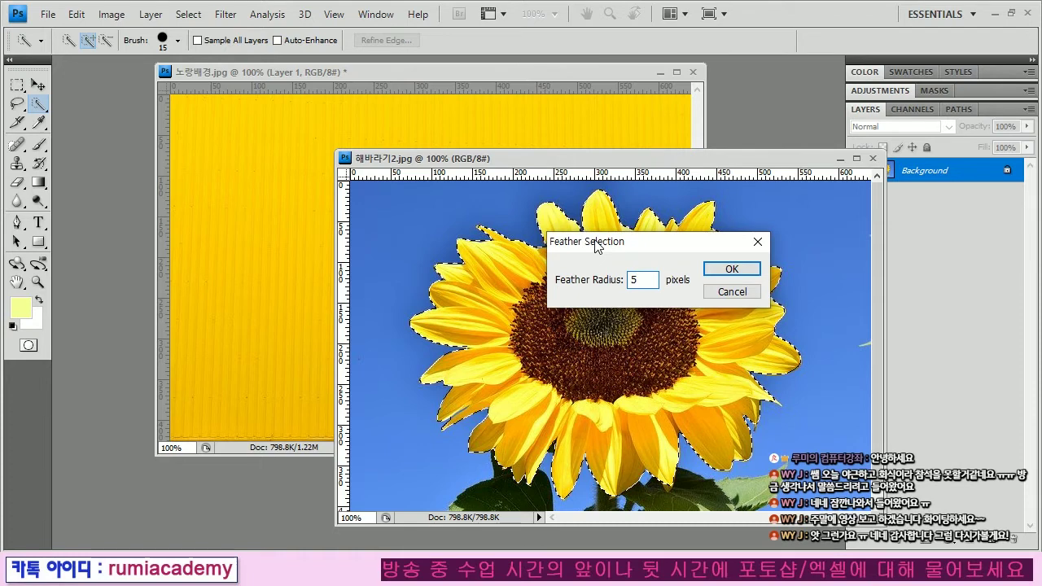
left_click(717, 269)
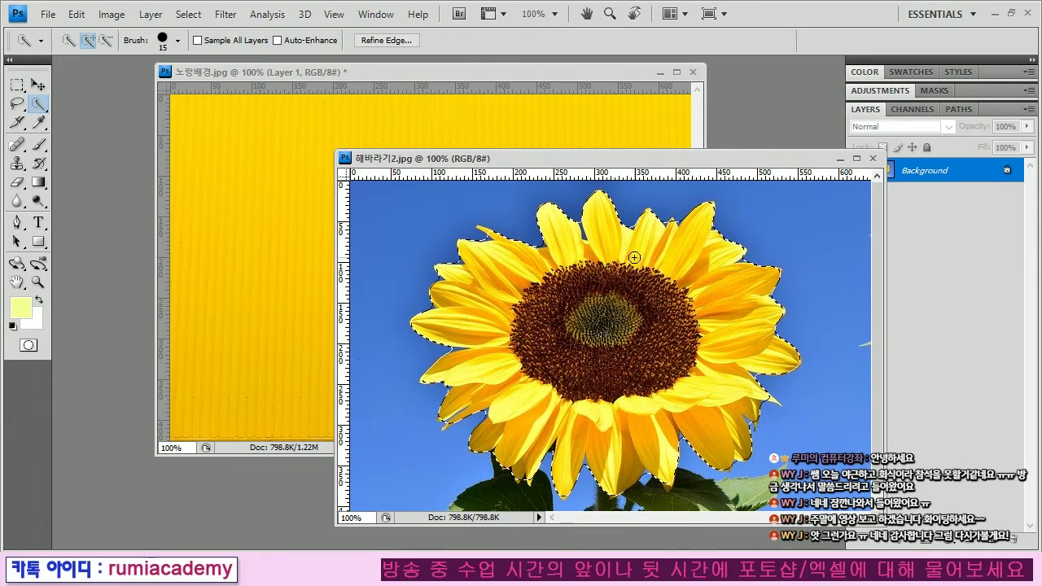
Step: Copy the feathered sunflower and paste it into the 노랑배경 image
key("ctrl+c")
left_click(523, 70)
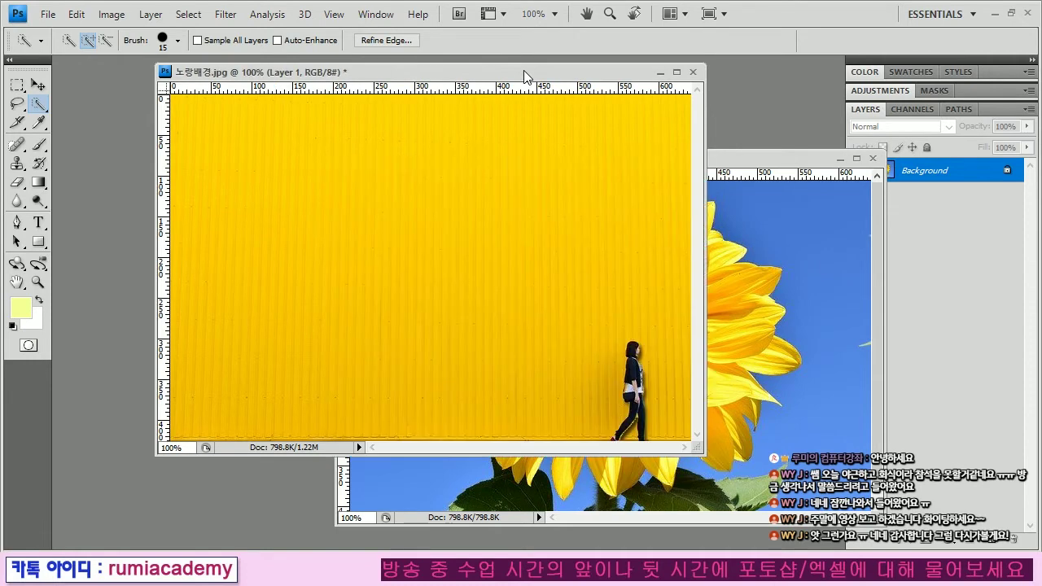
key("ctrl+v")
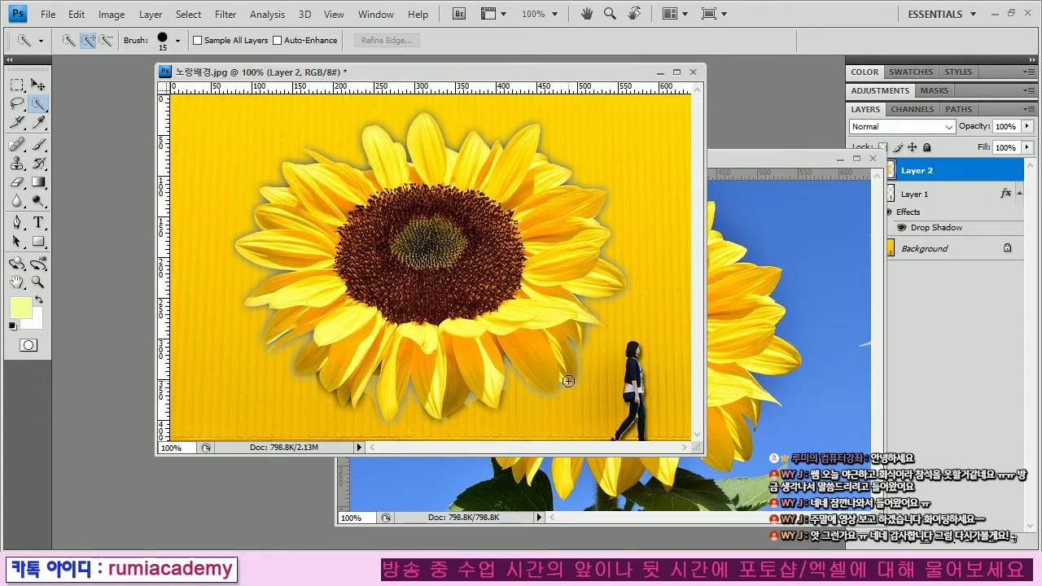
Step: Scale the pasted sunflower to about 46% and place it in the lower-left area of the yellow background
key("ctrl+t")
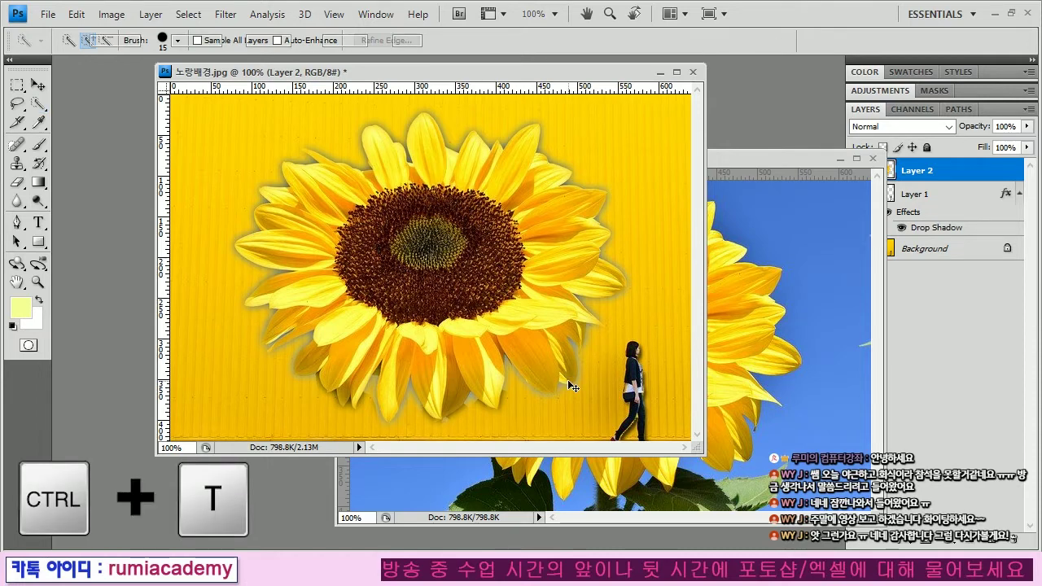
left_click_drag(637, 105, 526, 192)
left_click_drag(478, 251, 330, 307)
key("Return")
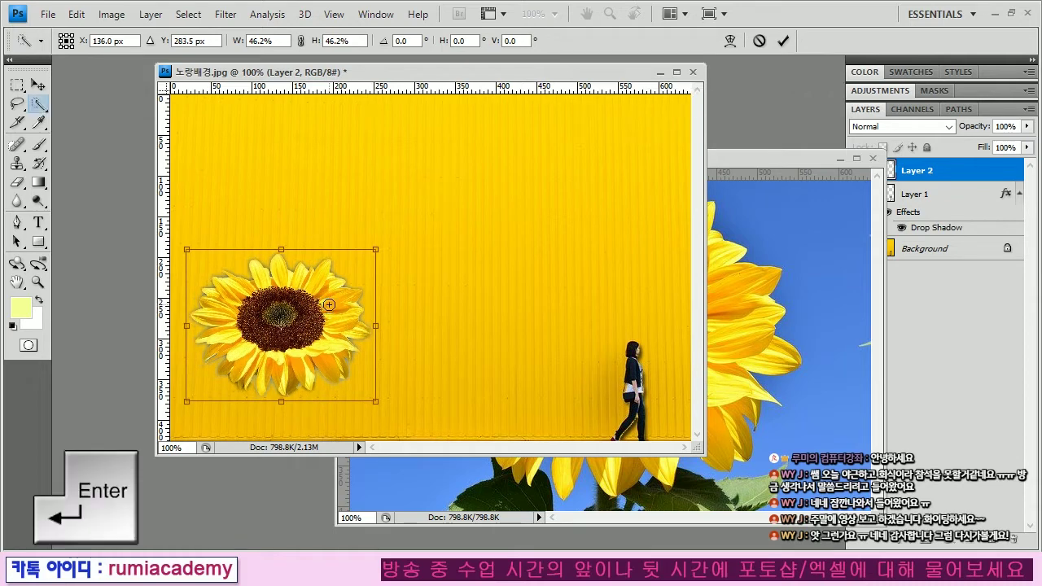
Step: Add two slightly smaller copies of the sunflower below it, one in the image's lower-left corner and one beside that
key("alt")
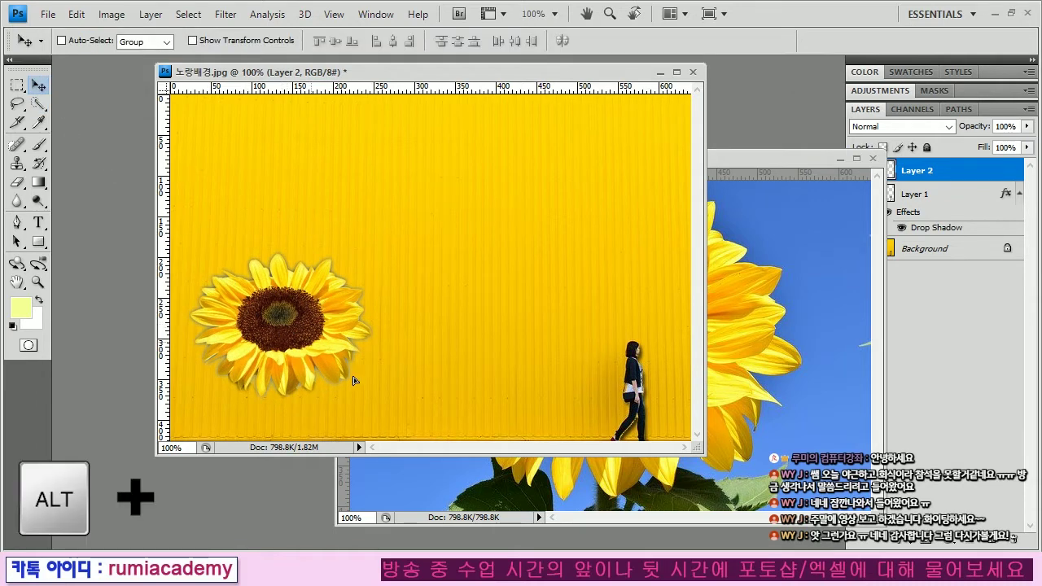
left_click_drag(282, 331, 345, 397)
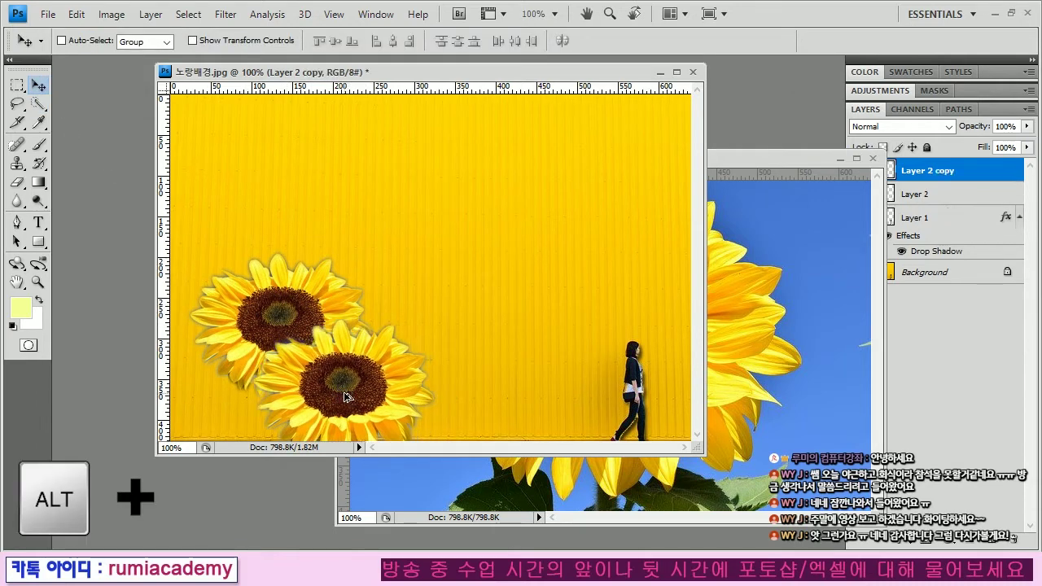
key("ctrl+t")
left_click_drag(440, 313, 425, 324)
left_click_drag(306, 375, 252, 375)
key("Return")
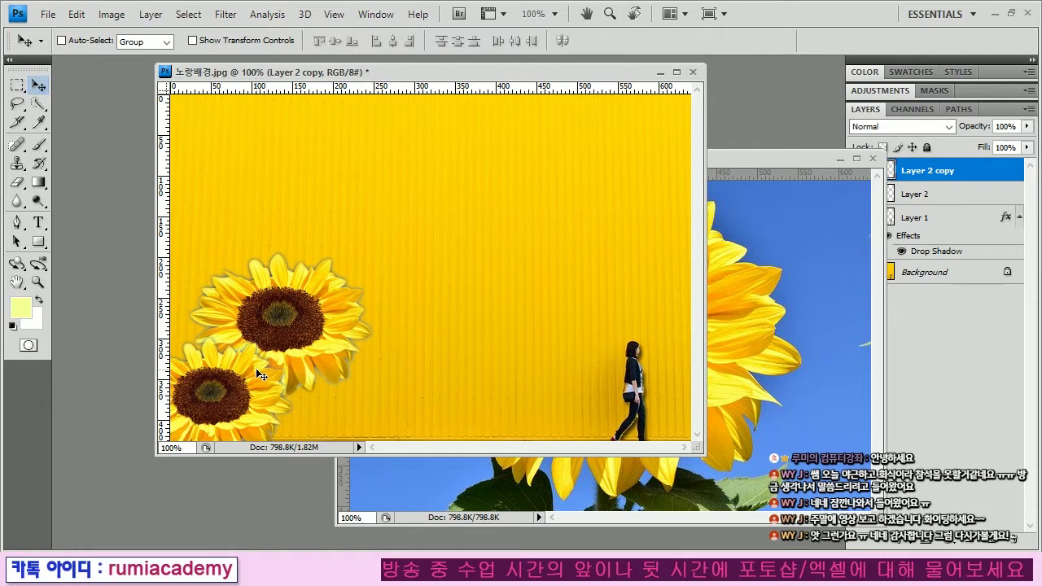
left_click_drag(254, 376, 360, 398)
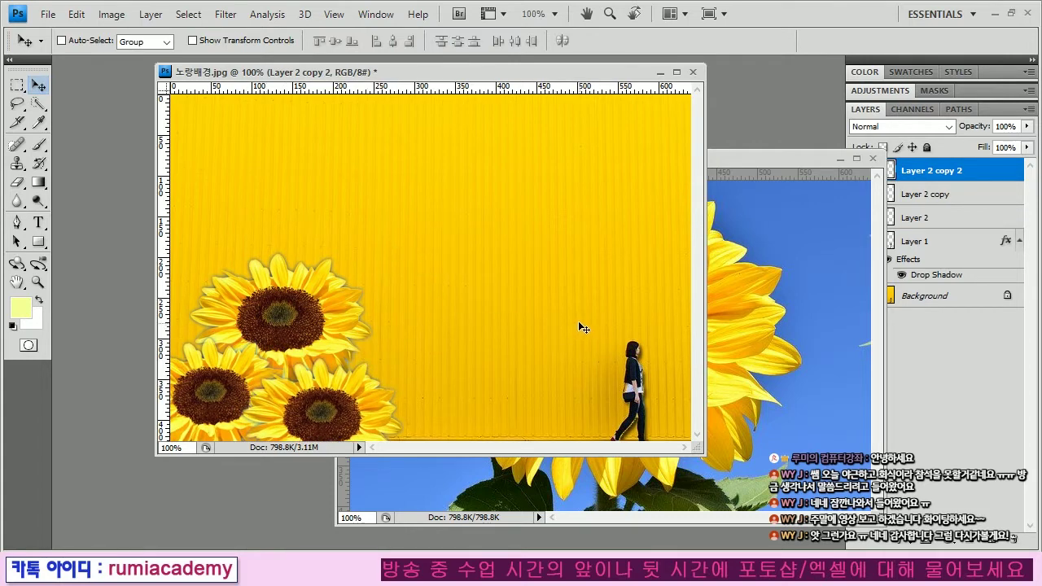
Step: Create a new 500 by 500 pixel document at 72 pixels/inch in RGB Color with a white background
key("ctrl+n")
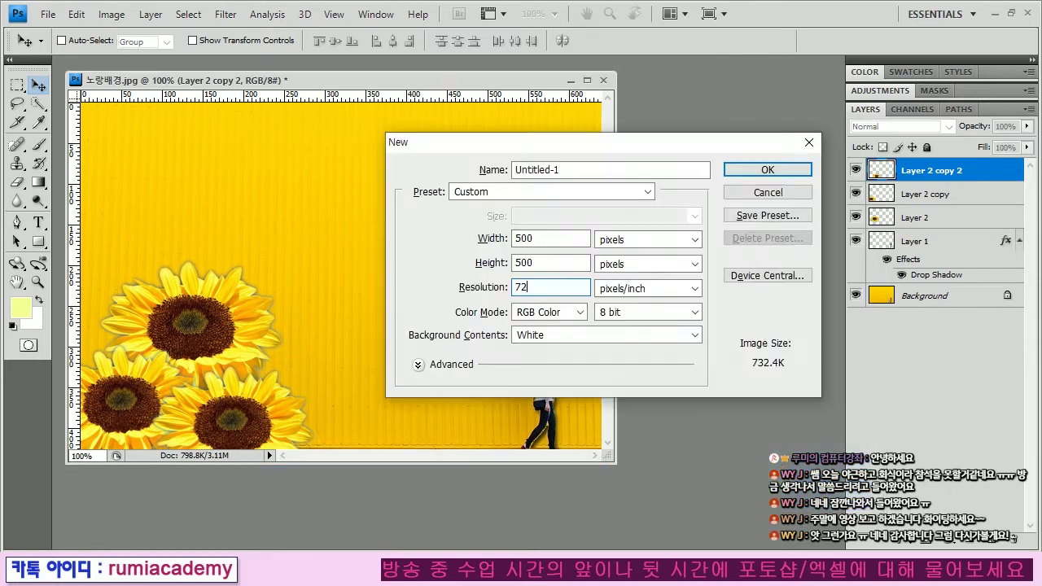
key("Return")
left_click_drag(379, 84, 630, 89)
Step: Draw a circular selection about 270 pixels wide on the blank canvas and set the foreground color to purple
left_click_drag(12, 90, 82, 96)
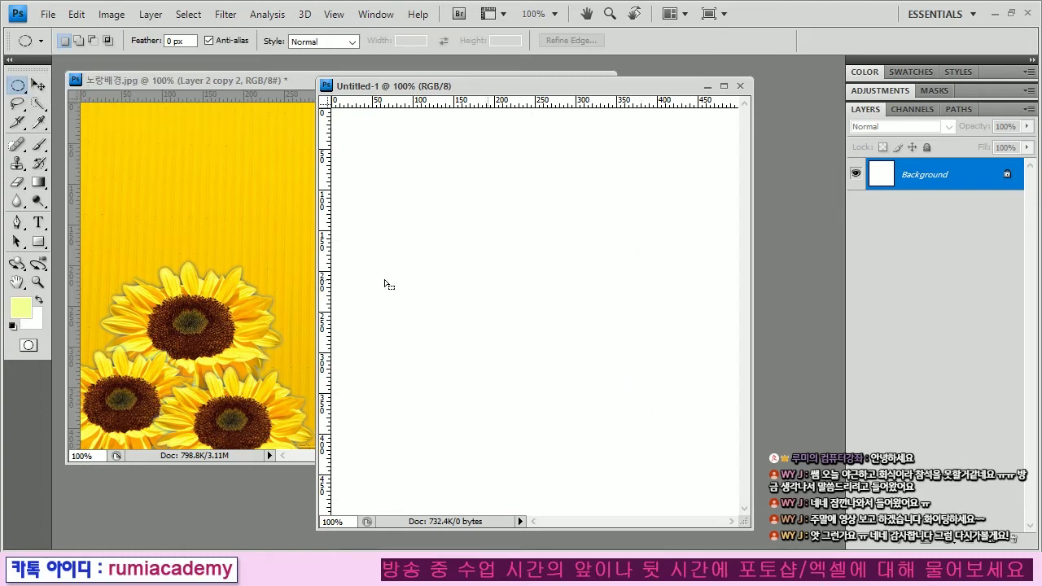
left_click(22, 309)
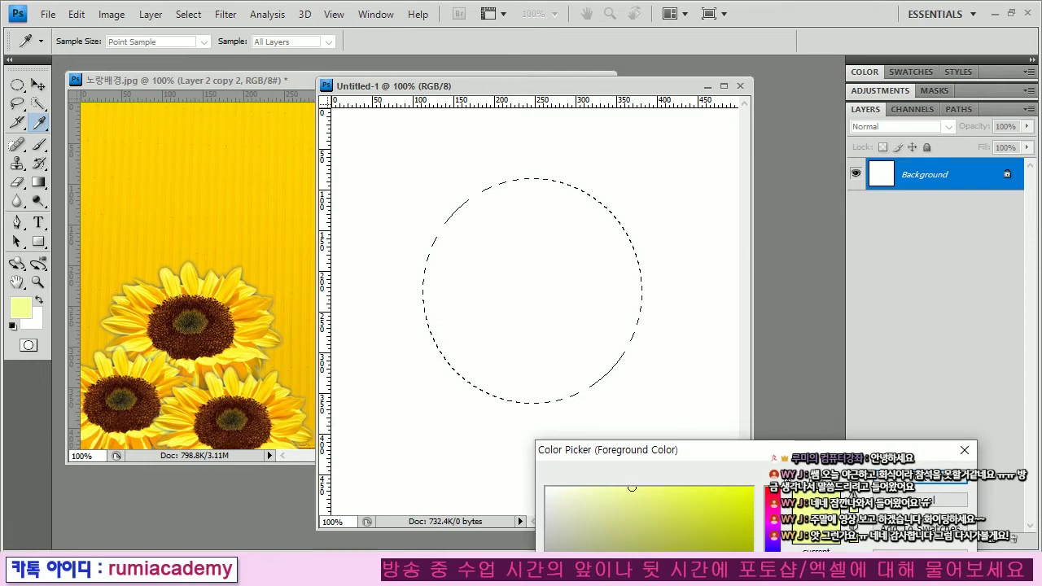
left_click_drag(773, 447, 751, 151)
left_click(752, 228)
left_click(654, 228)
left_click(899, 180)
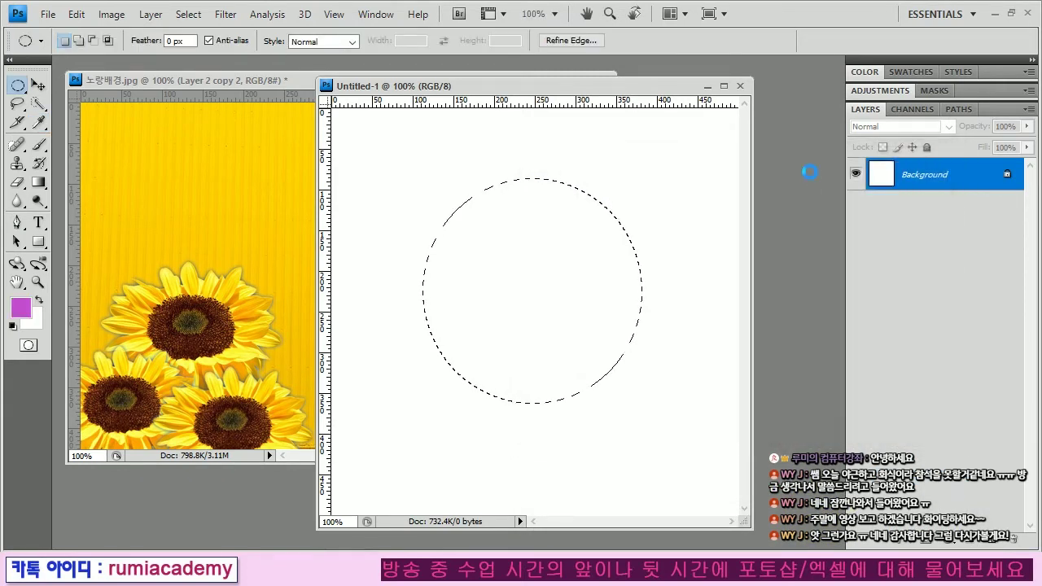
Step: Fill the unfeathered circle with purple, deselect it, and restore the selection to erase the fill
key("alt+BackSpace")
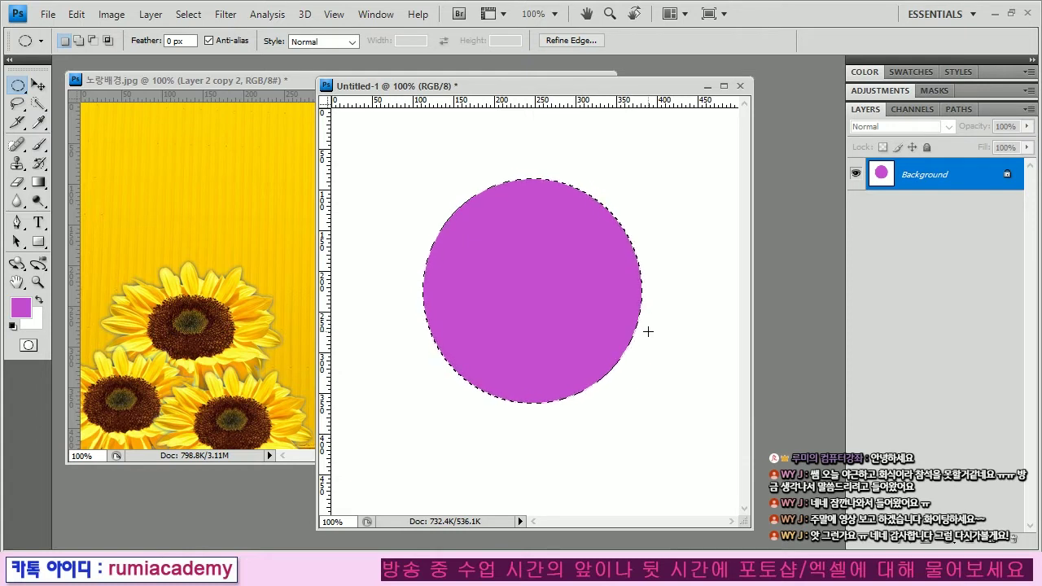
left_click(645, 320)
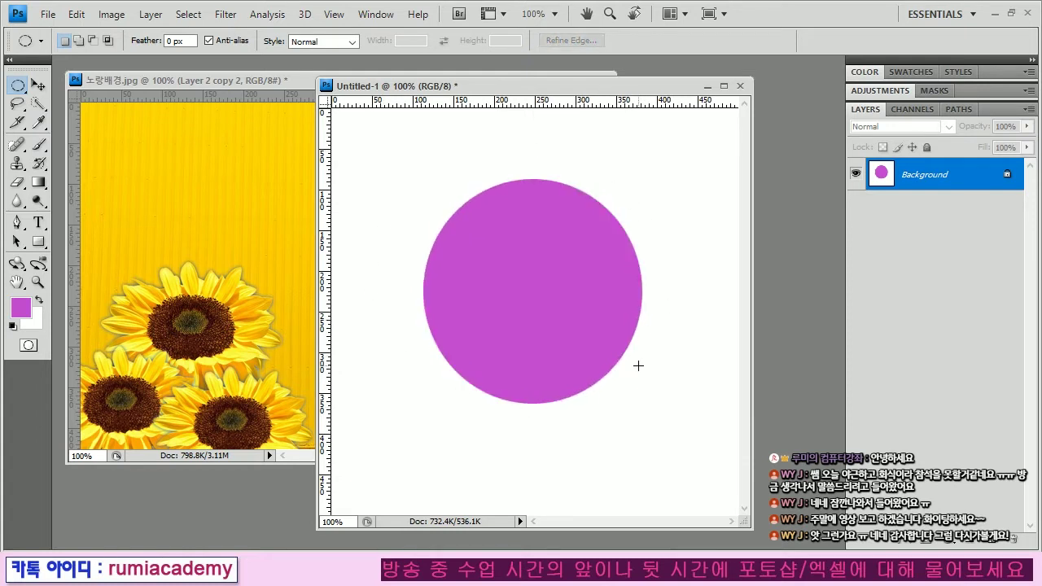
key("ctrl+shift+d")
key("Delete")
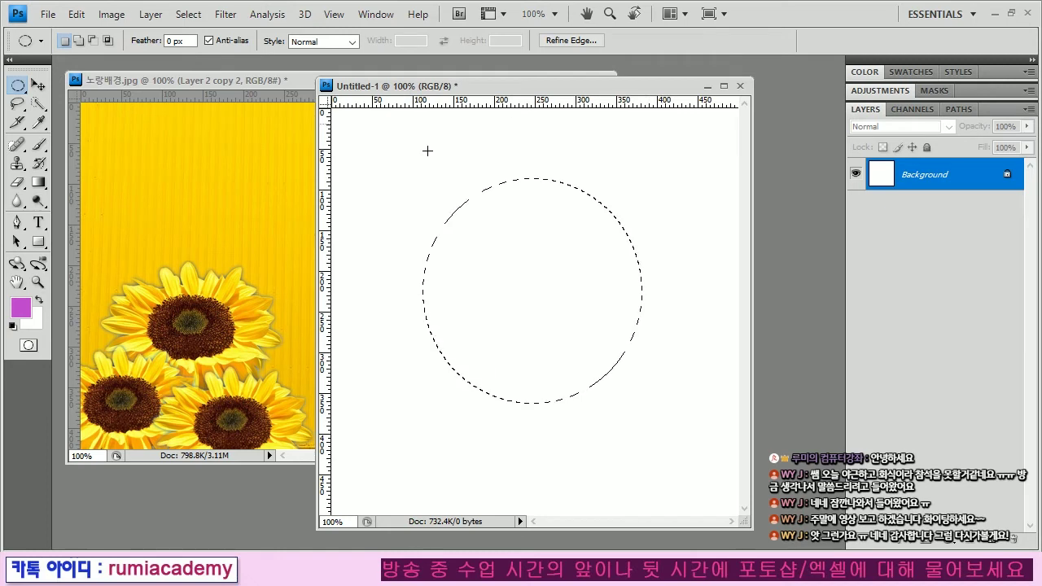
Step: Try feathering the circular selection by 50 pixels and filling it with purple
key("ctrl+F6")
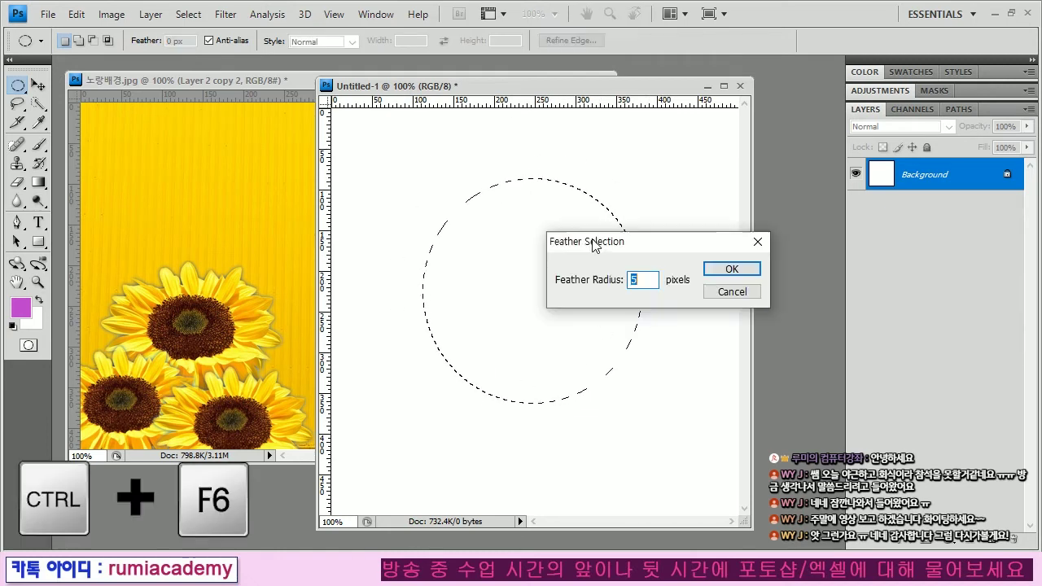
left_click_drag(572, 238, 648, 205)
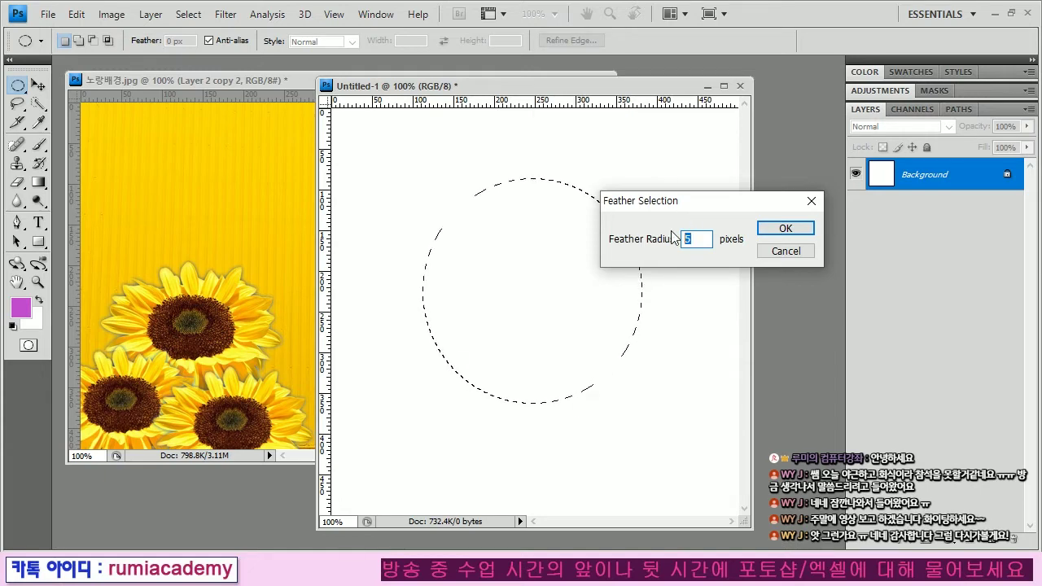
type("5")
key("Return")
key("alt+BackSpace")
key("ctrl+d")
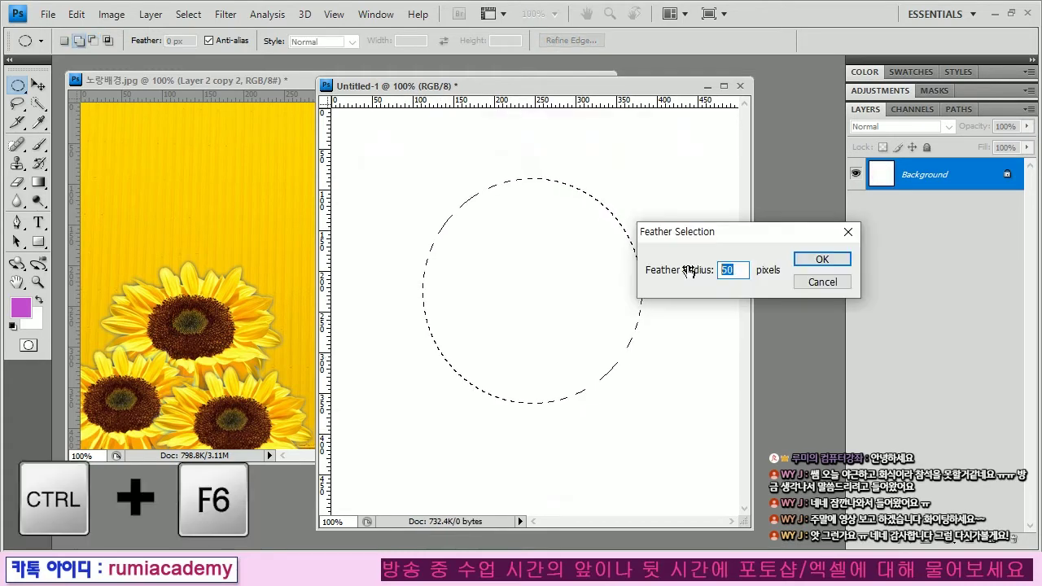
Step: Feather the circular selection by 10 pixels, fill it with purple, and deselect
type("10")
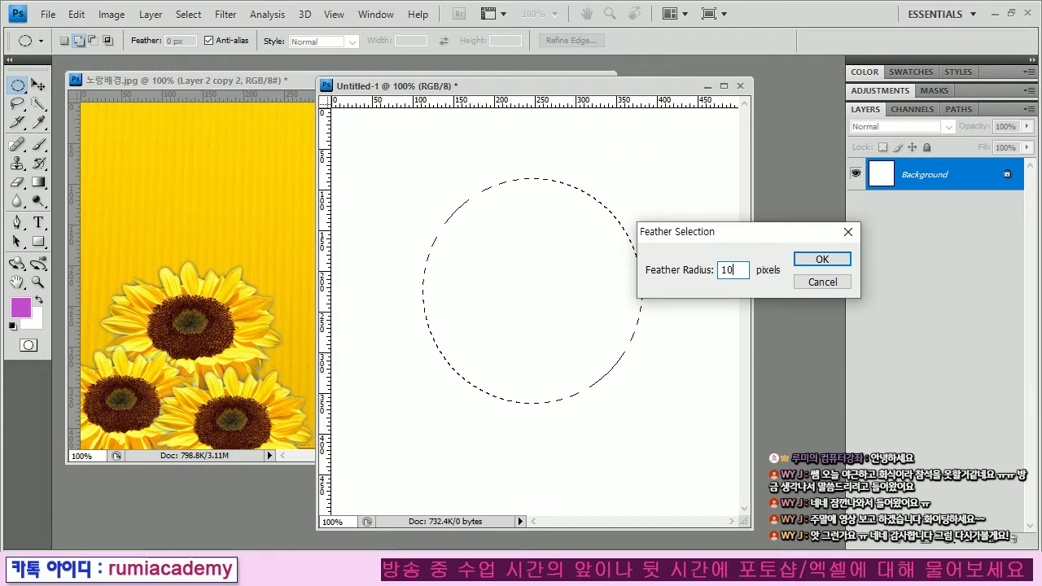
key("Return")
key("alt+BackSpace")
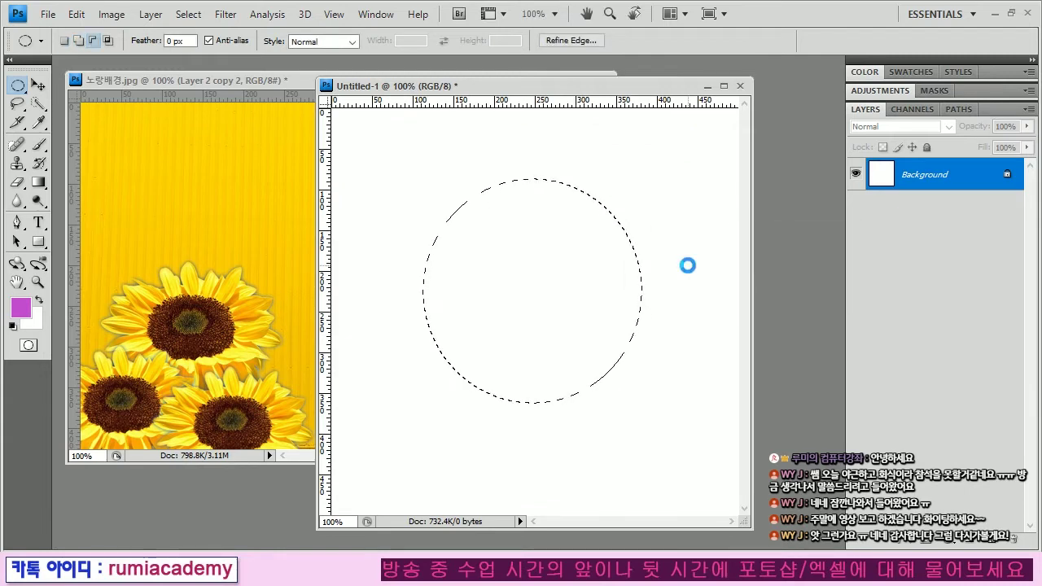
key("ctrl+d")
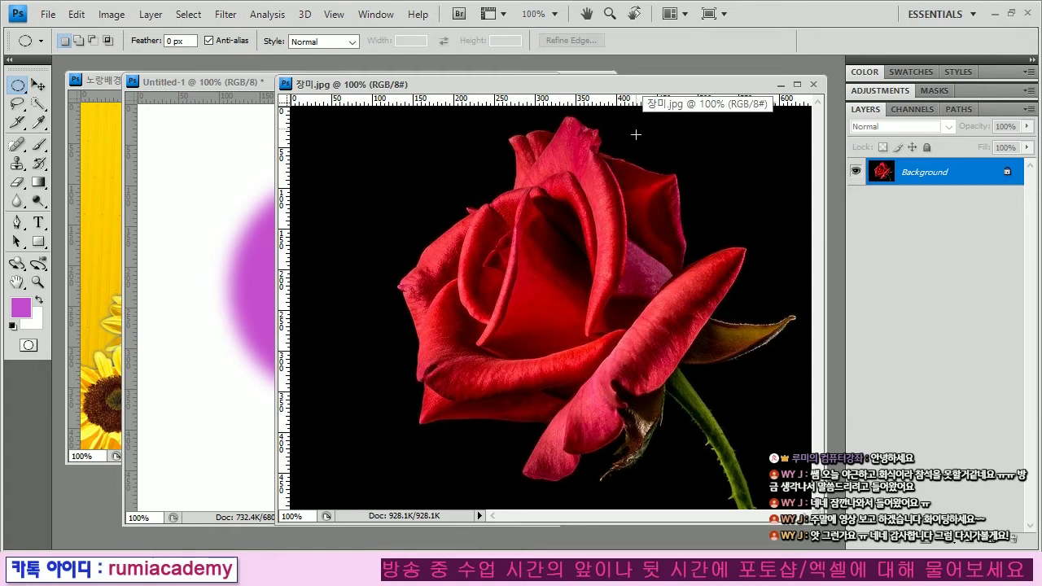
Step: Select the black areas of the 장미 rose image with the Magic Wand at tolerance 14 and Contiguous off
left_click(38, 104)
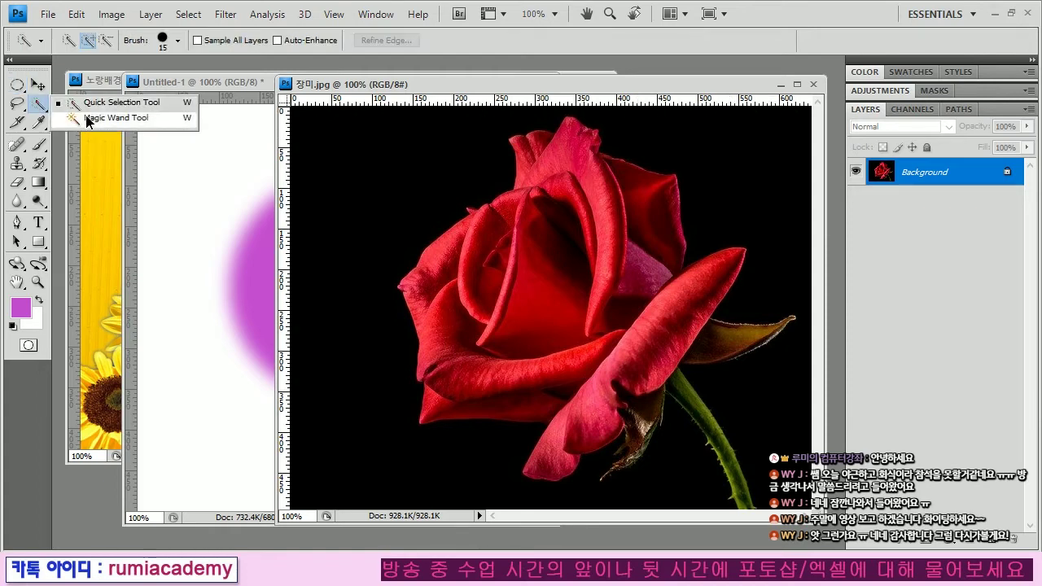
left_click(88, 116)
double_click(183, 40)
type("14")
left_click(392, 183)
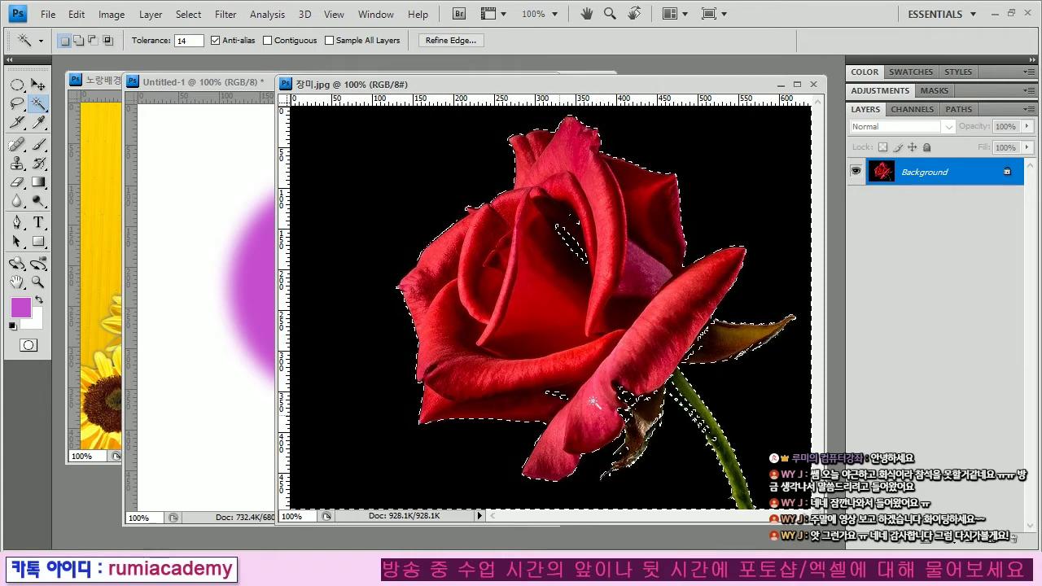
Step: Clear the selection and reselect only the black background around the rose with Contiguous turned on
key("ctrl+d")
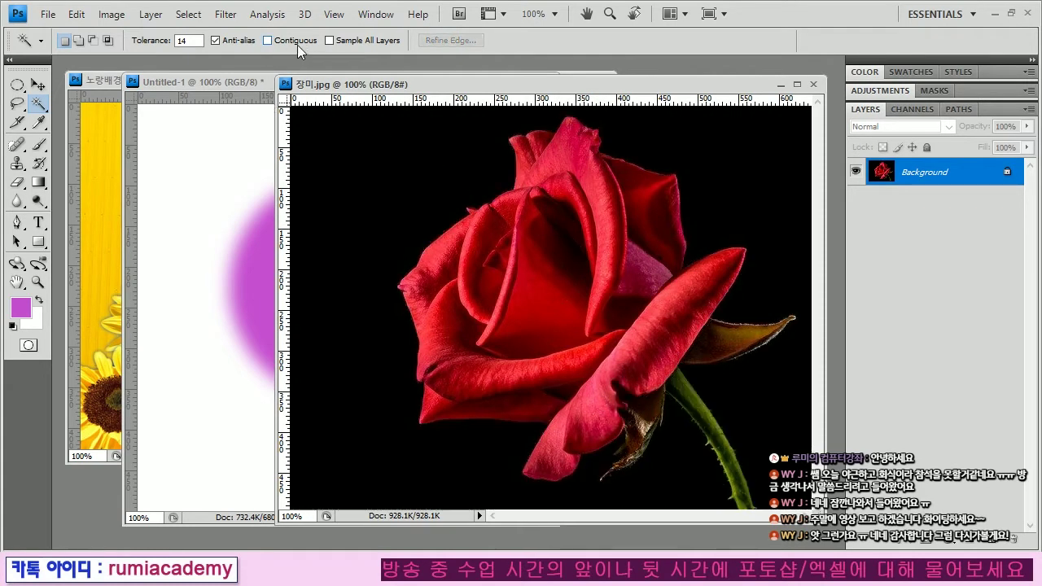
left_click(268, 40)
left_click(351, 184)
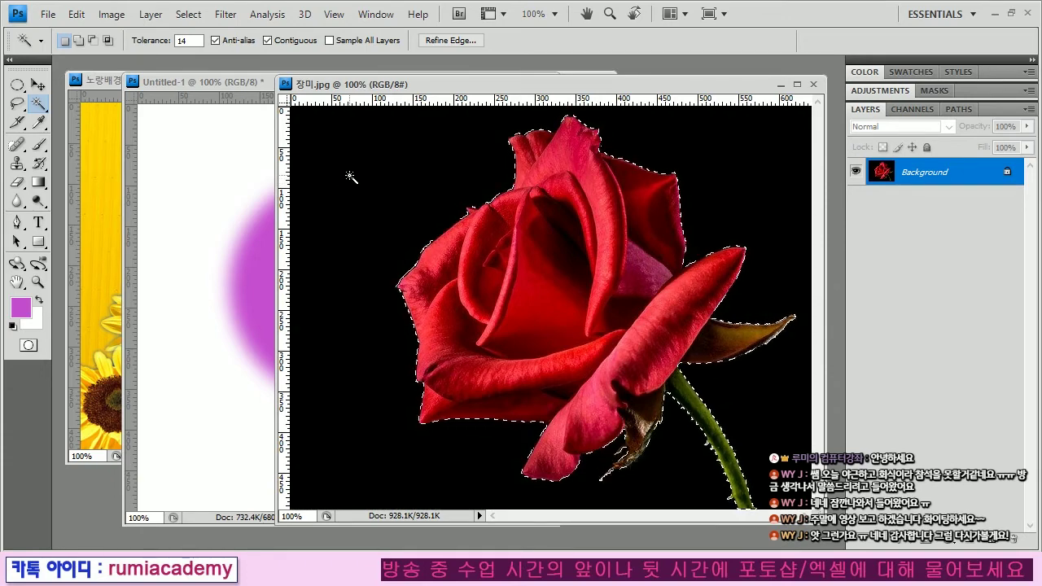
Step: Paste the cut-out rose into a new default document to check its edges, and close that document without saving
key("ctrl+n")
key("Return")
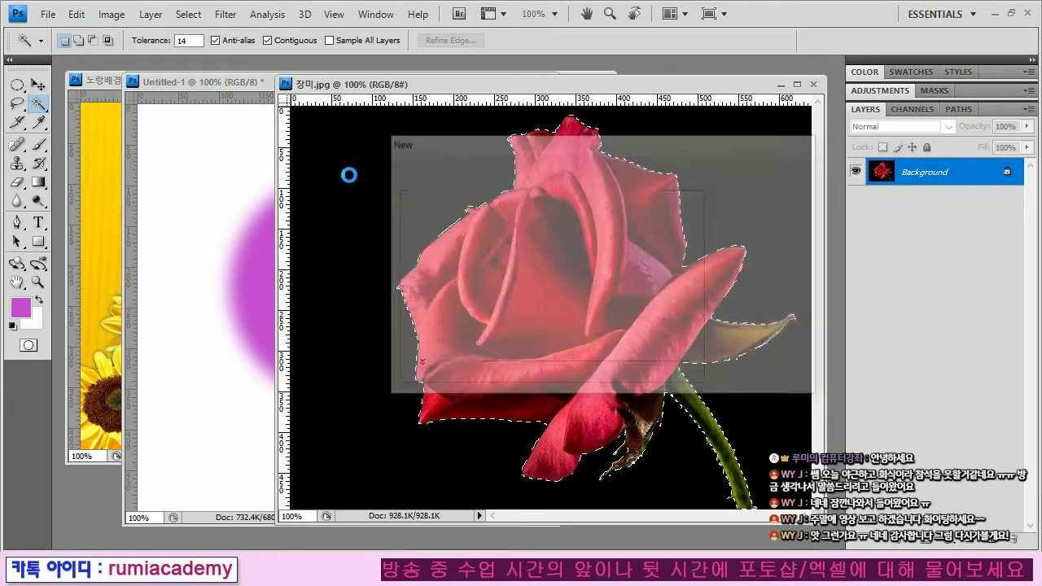
key("ctrl+v")
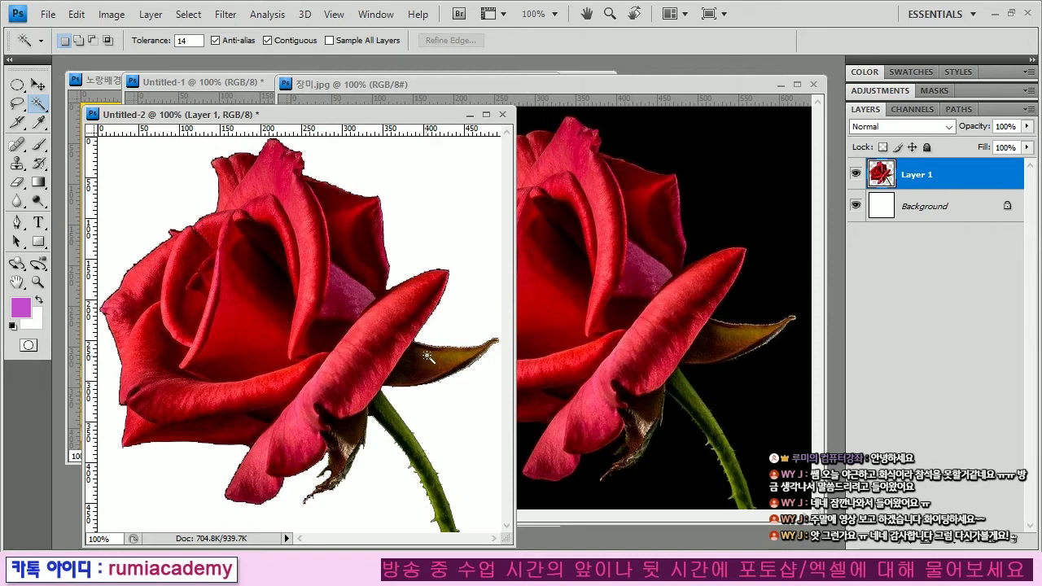
left_click(503, 114)
left_click(524, 230)
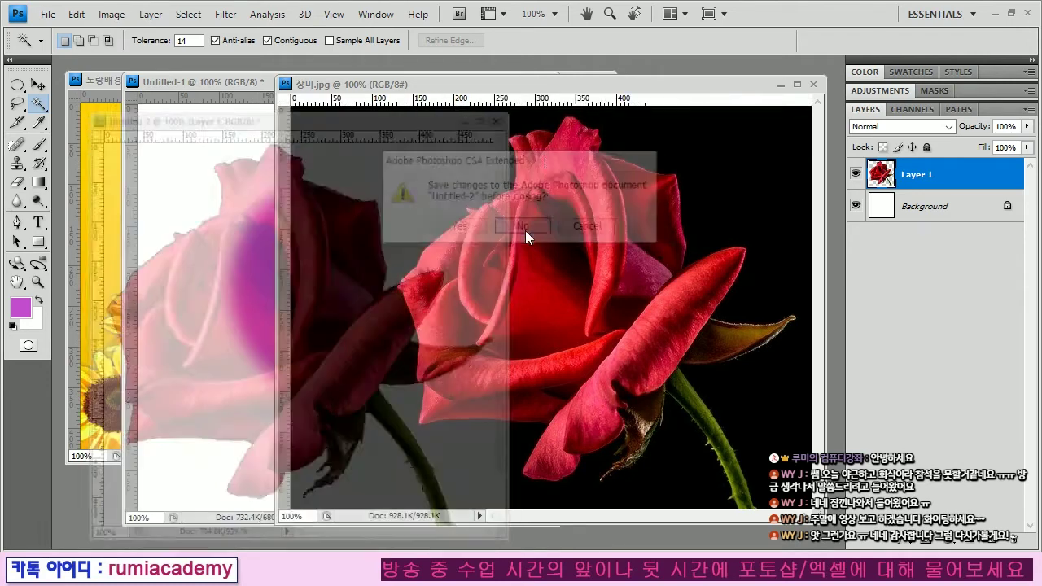
Step: Expand the rose selection in 장미.jpg by 5 pixels
left_click(192, 16)
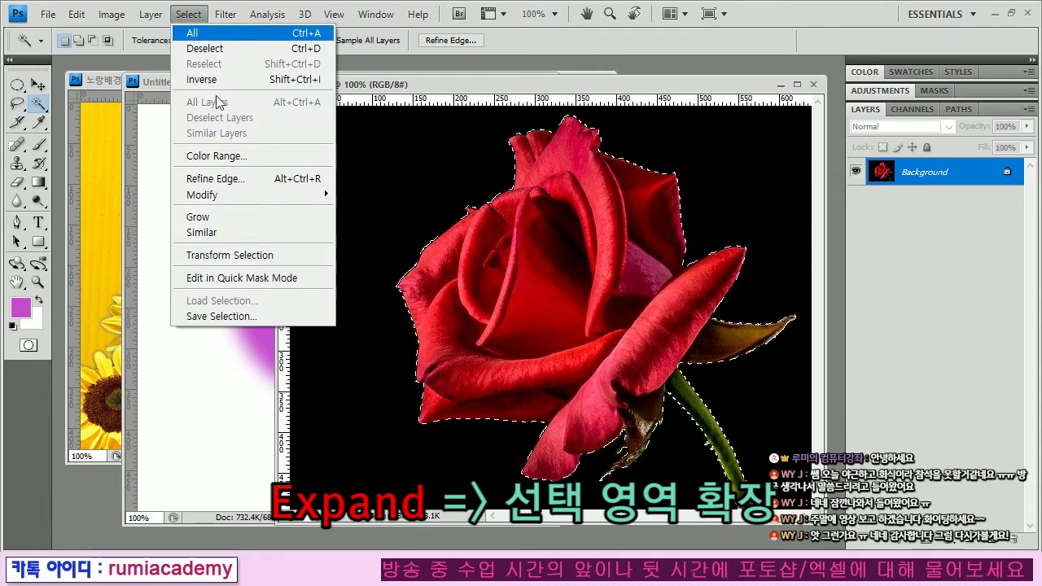
mouse_move(243, 190)
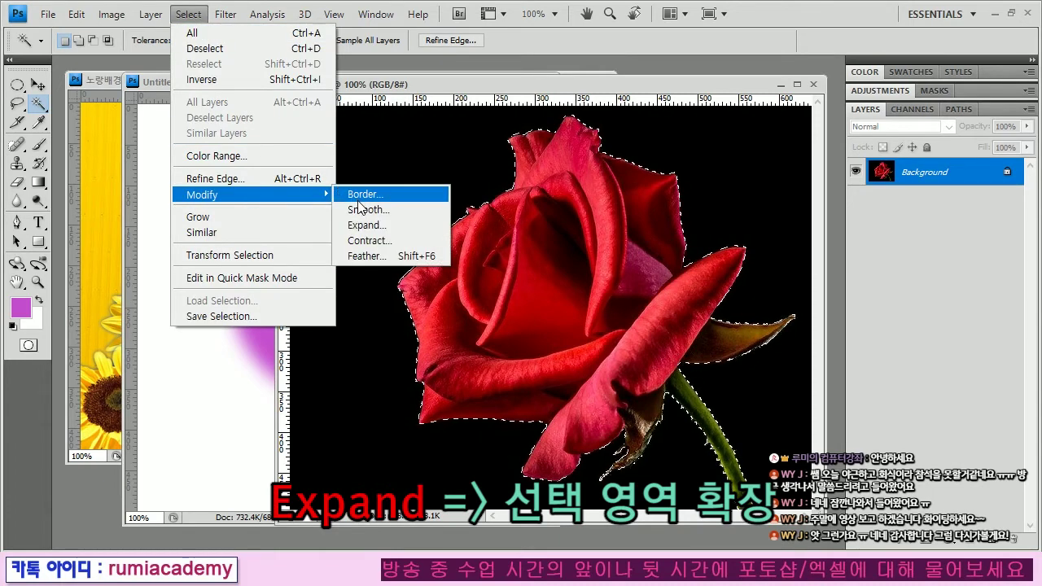
left_click(371, 225)
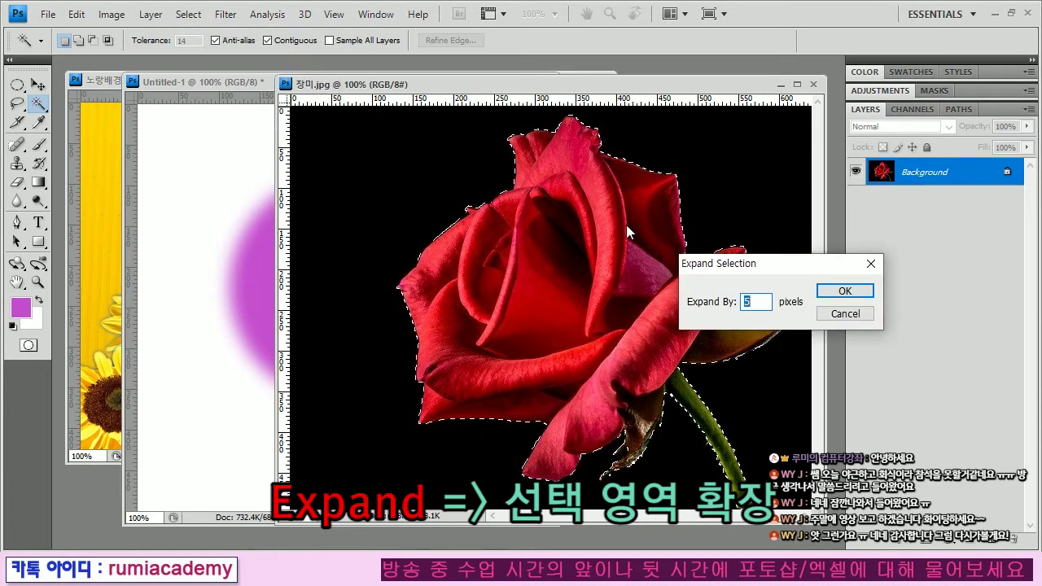
left_click_drag(745, 253, 527, 241)
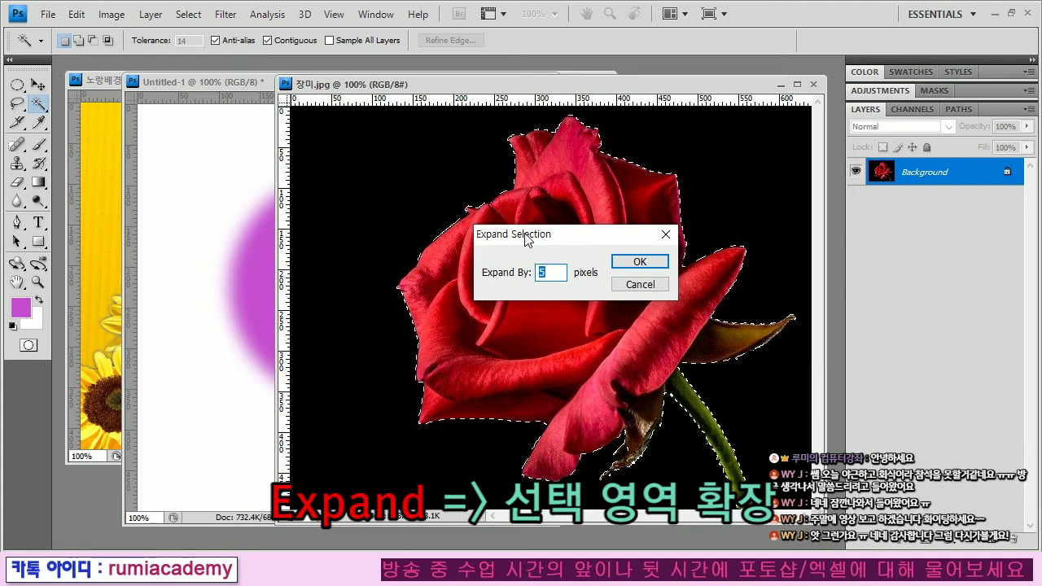
key("Return")
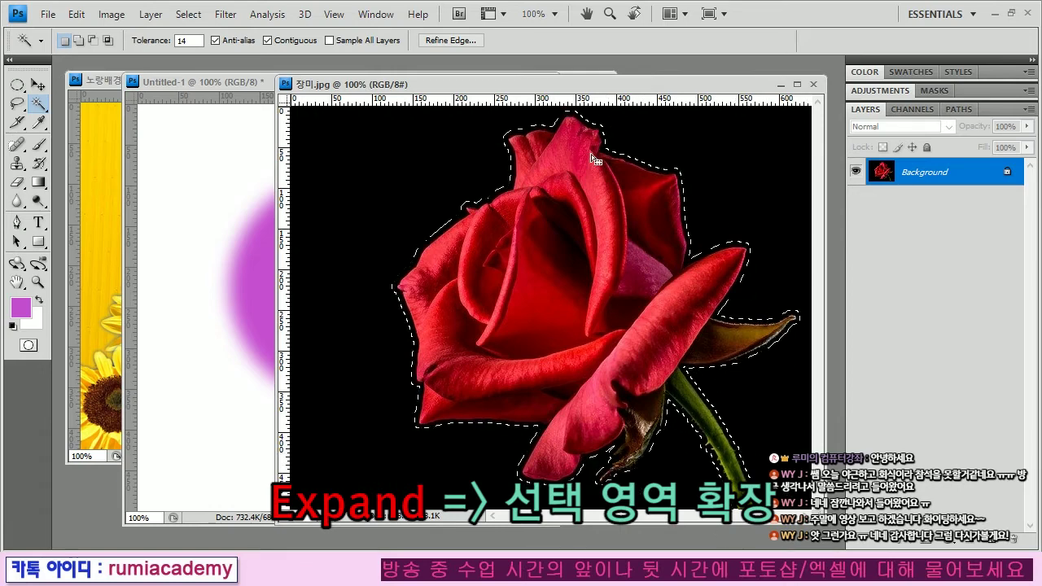
Step: Feather the expanded rose selection with a radius of 8 pixels
left_click(188, 14)
mouse_move(233, 195)
left_click(373, 257)
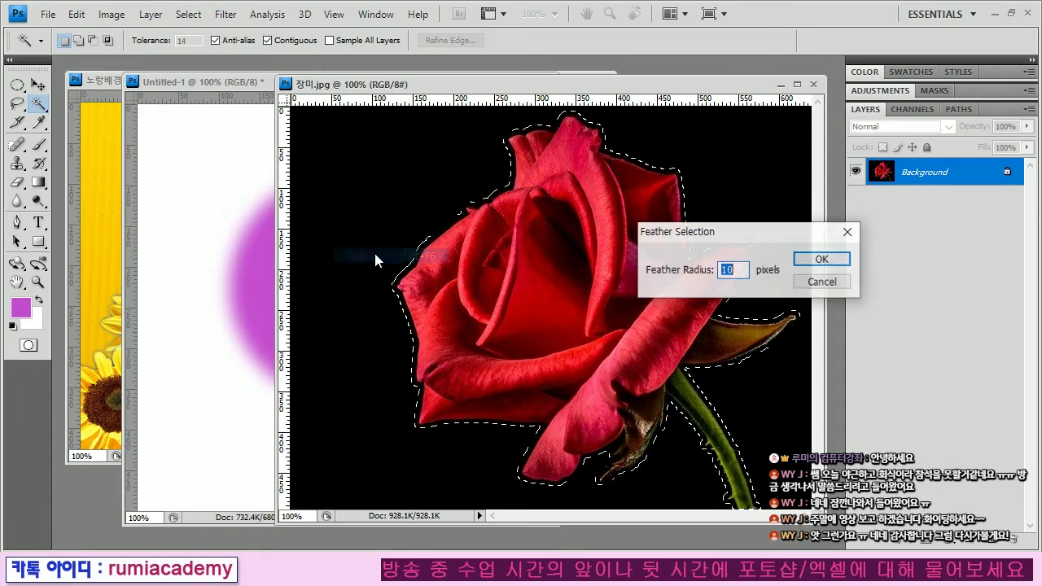
type("8")
key("Return")
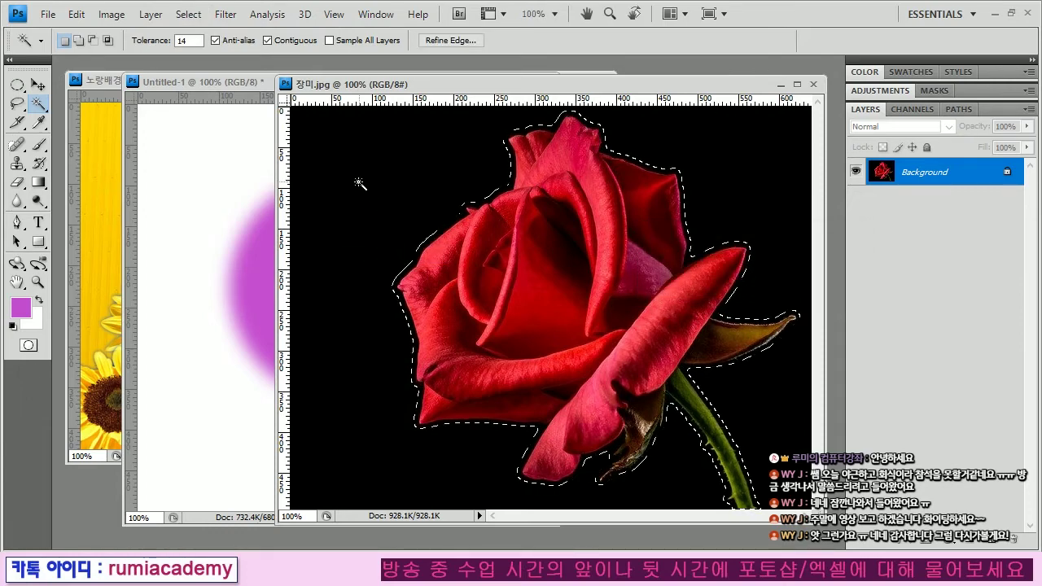
Step: Paste the expanded, feathered rose into a new default document and move its window aside
key("ctrl+n")
key("Return")
key("ctrl+v")
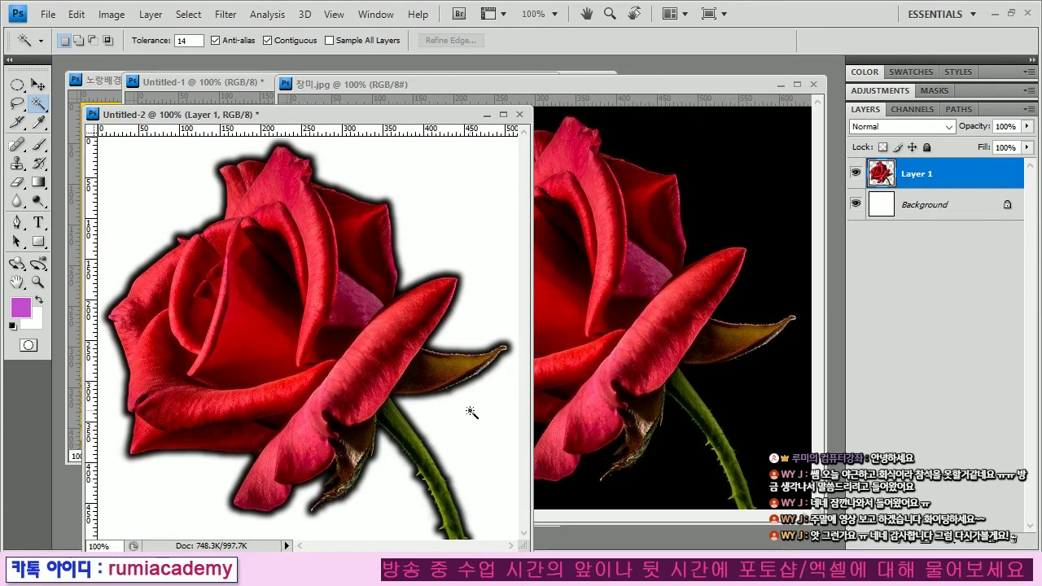
left_click_drag(318, 114, 302, 128)
Step: Return to 장미.jpg, reselect the black background with the Magic Wand, and invert the selection to the rose
left_click(707, 82)
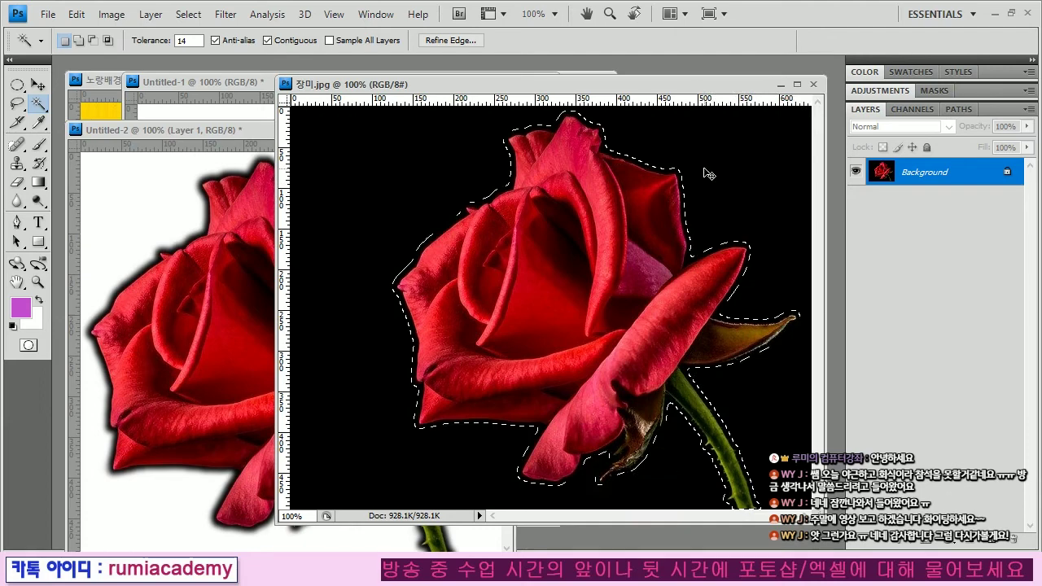
left_click(708, 137)
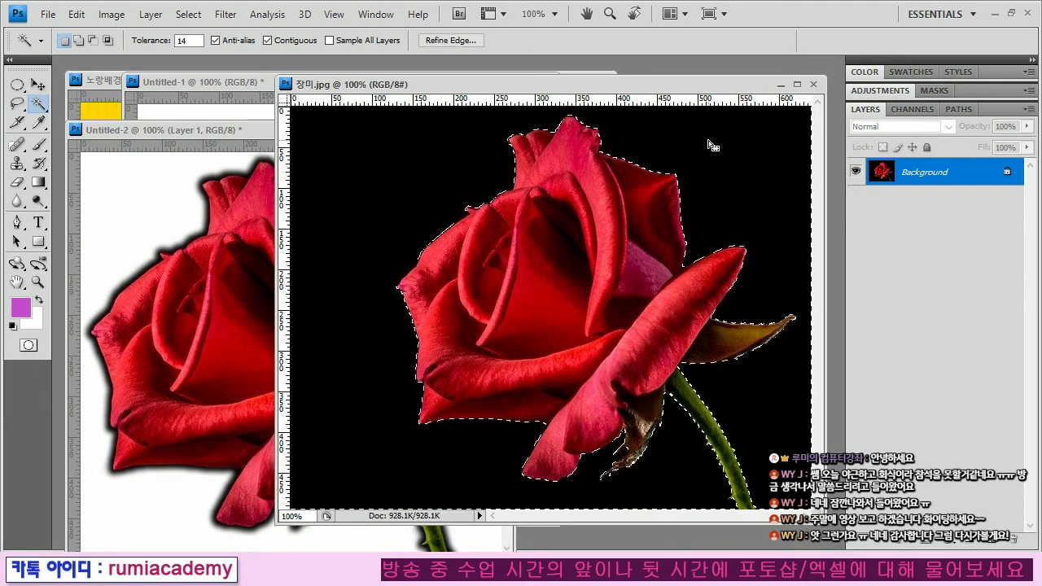
key("ctrl+shift+i")
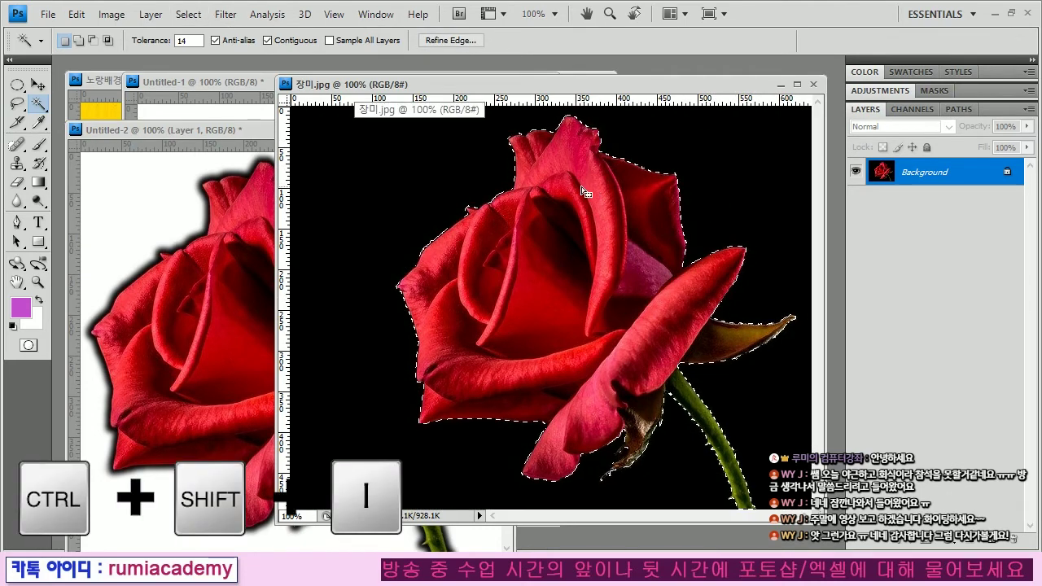
Step: Contract the rose selection by 5 pixels
left_click(188, 14)
mouse_move(237, 195)
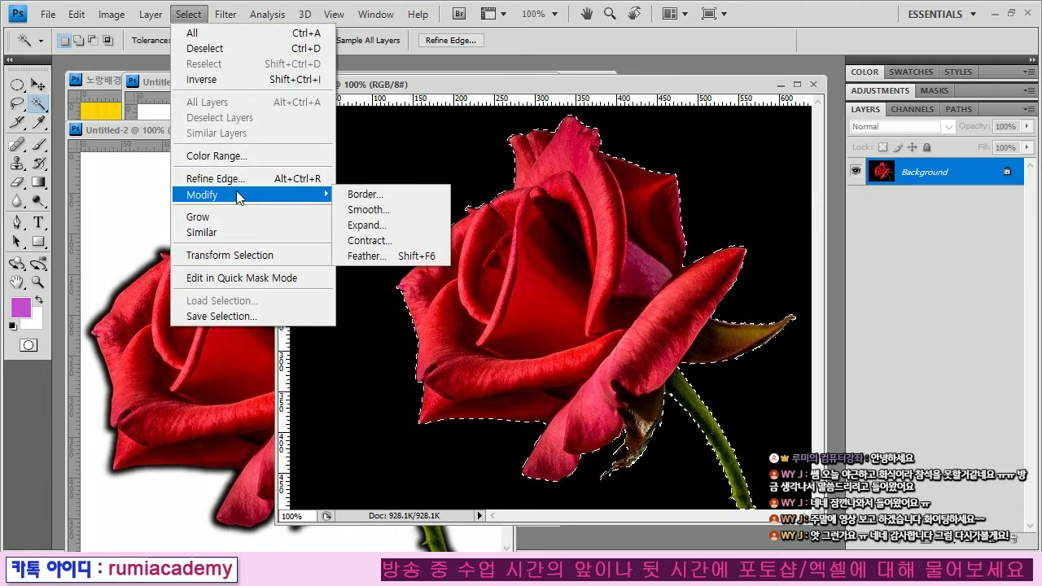
left_click(377, 240)
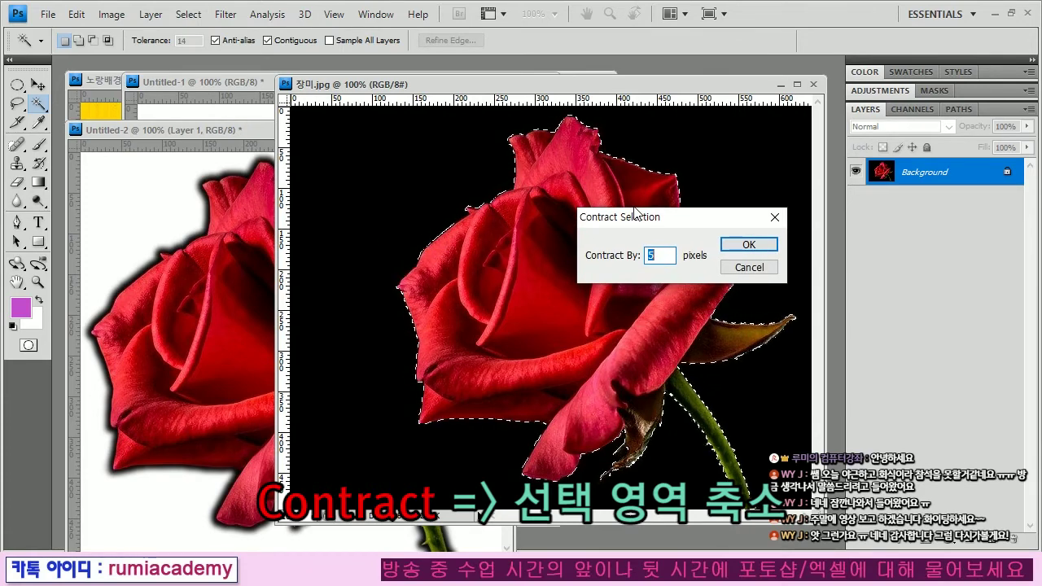
key("Return")
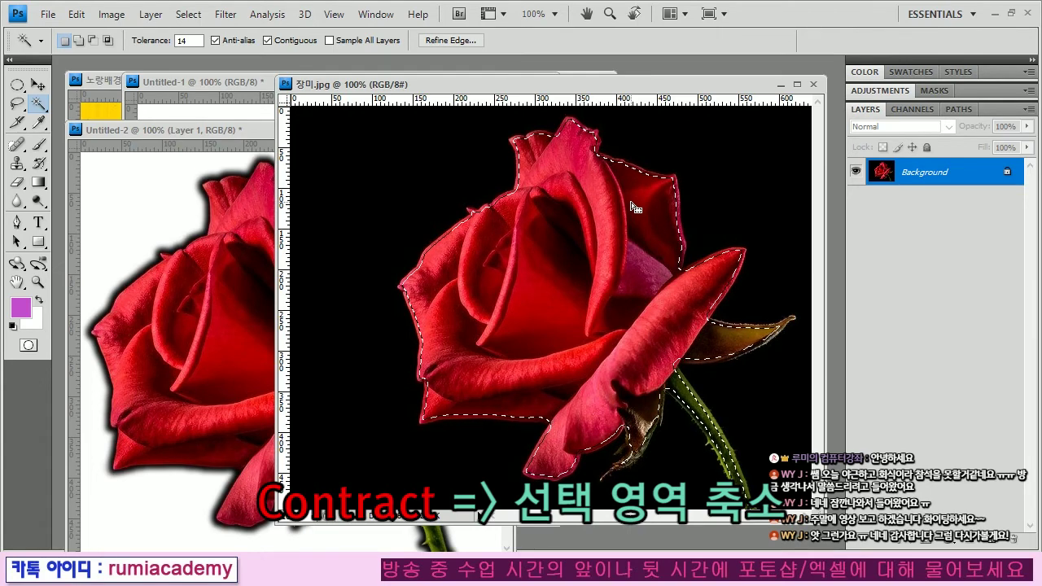
Step: Feather the contracted rose selection, keeping the radius already offered
left_click(188, 14)
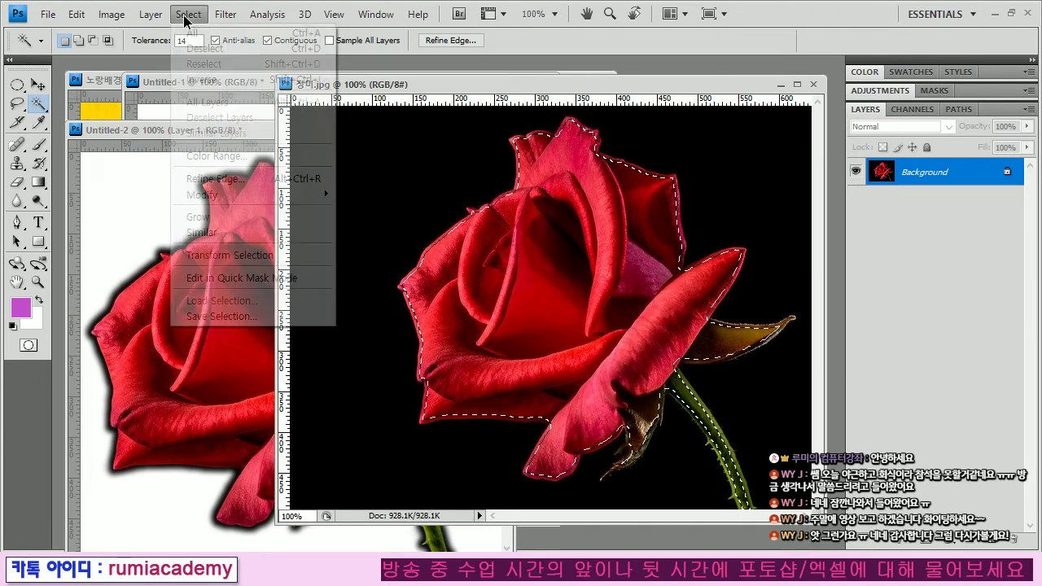
mouse_move(268, 194)
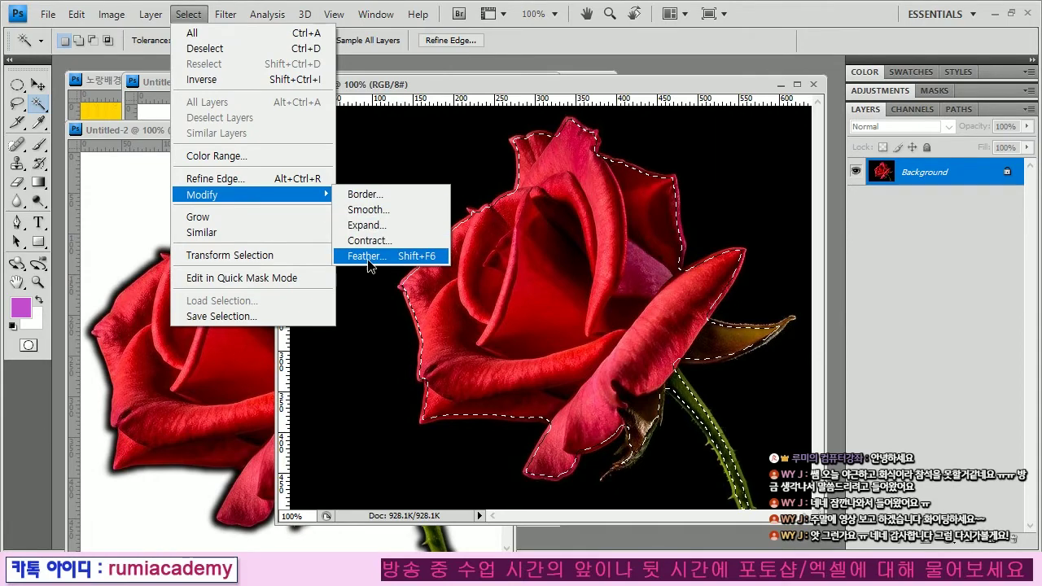
left_click(368, 256)
key("Return")
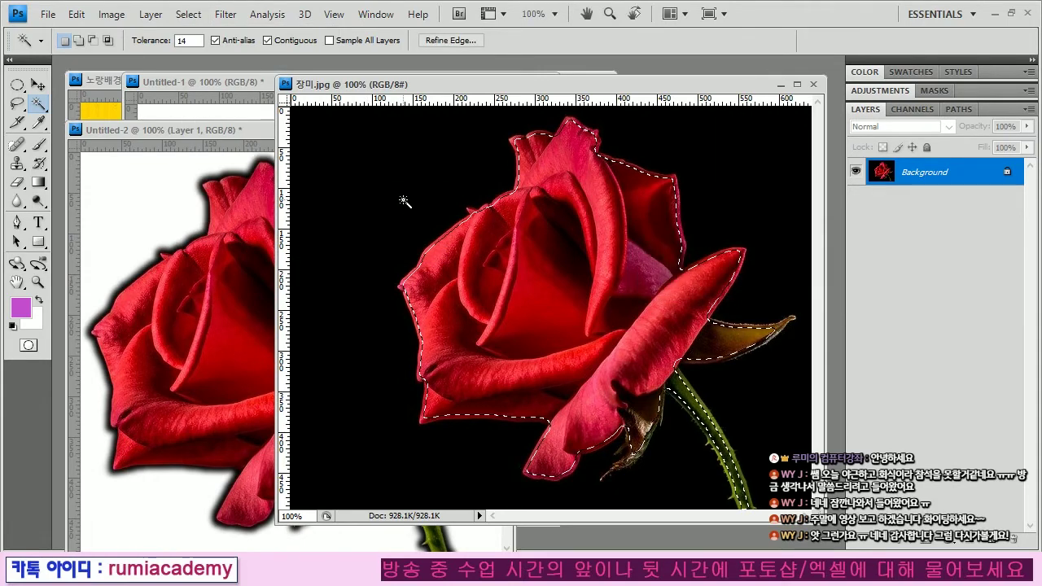
Step: Paste the contracted, feathered rose into another new default document and place its window beside the dark-edged rose for comparison
key("ctrl+n")
key("Return")
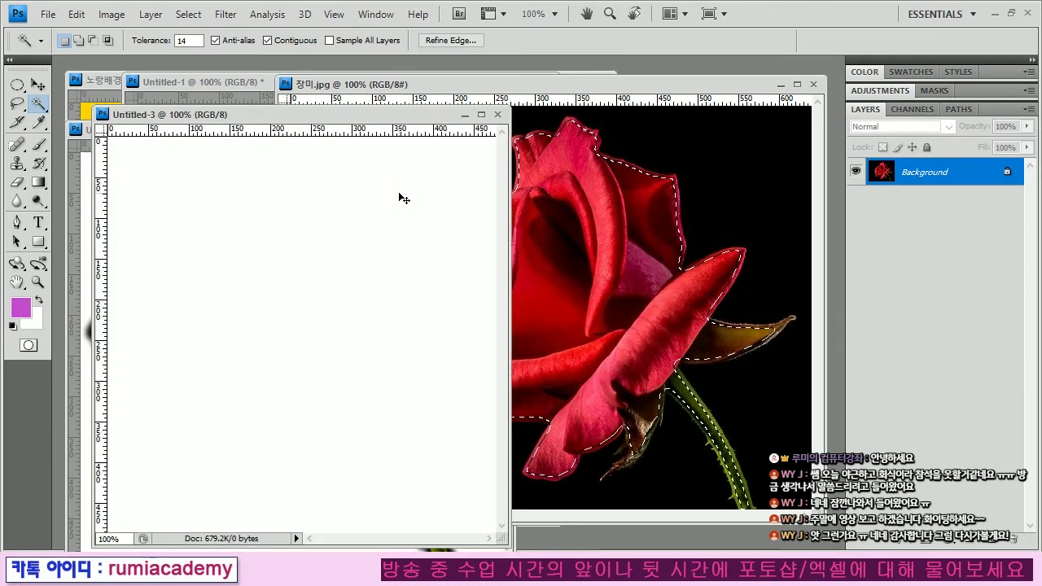
key("ctrl+v")
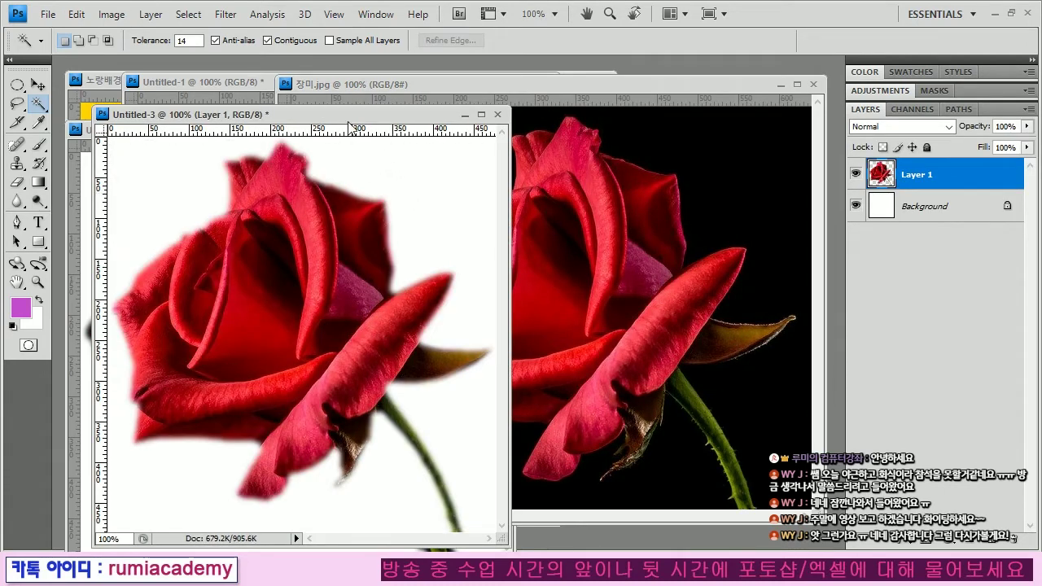
left_click_drag(350, 116, 496, 131)
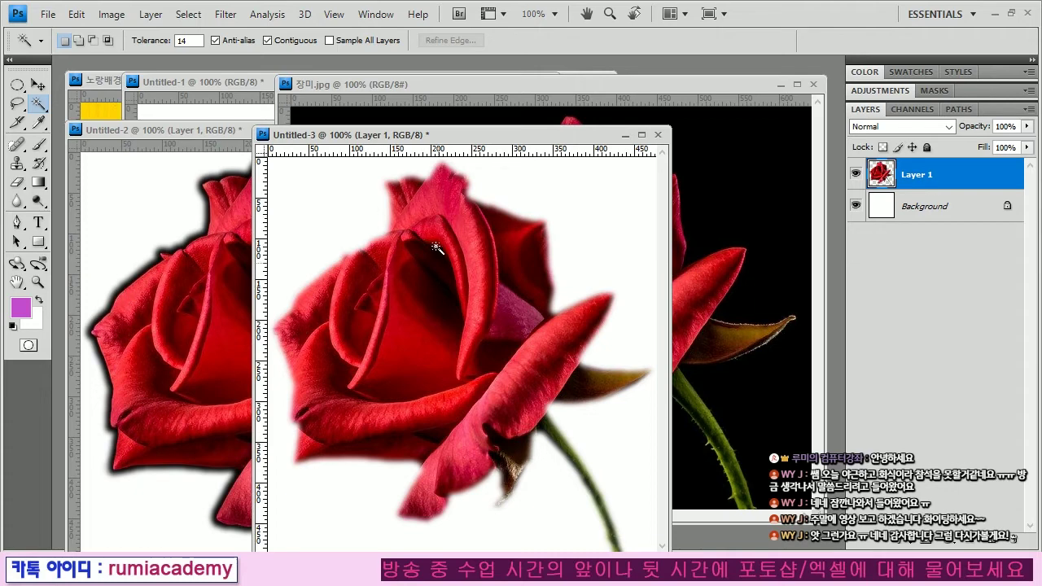
left_click_drag(435, 137, 400, 156)
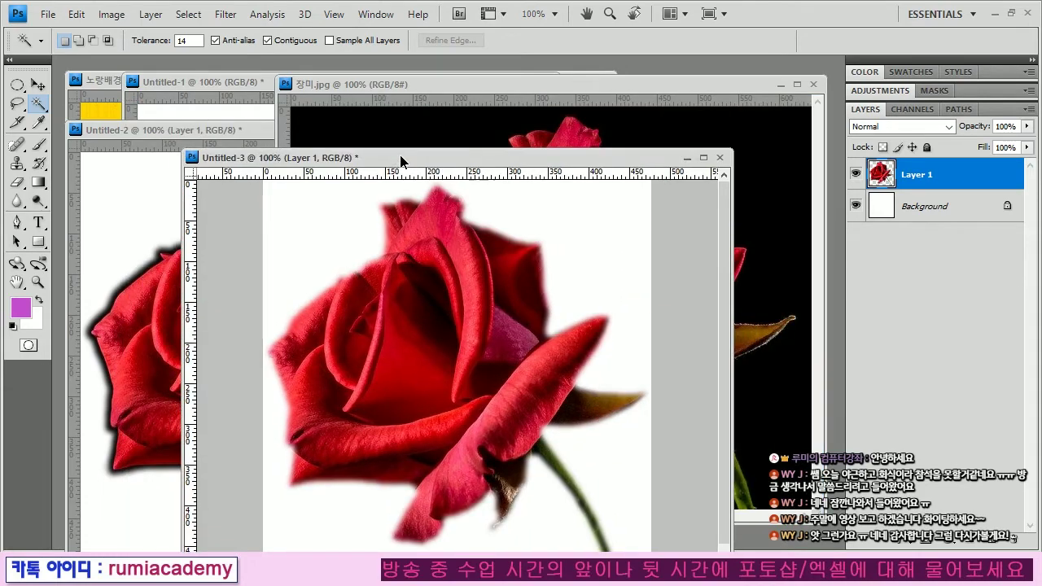
Step: Close 장미.jpg, open the alarm clock image 시계.jpg, and move its window clear of the other documents
left_click(811, 85)
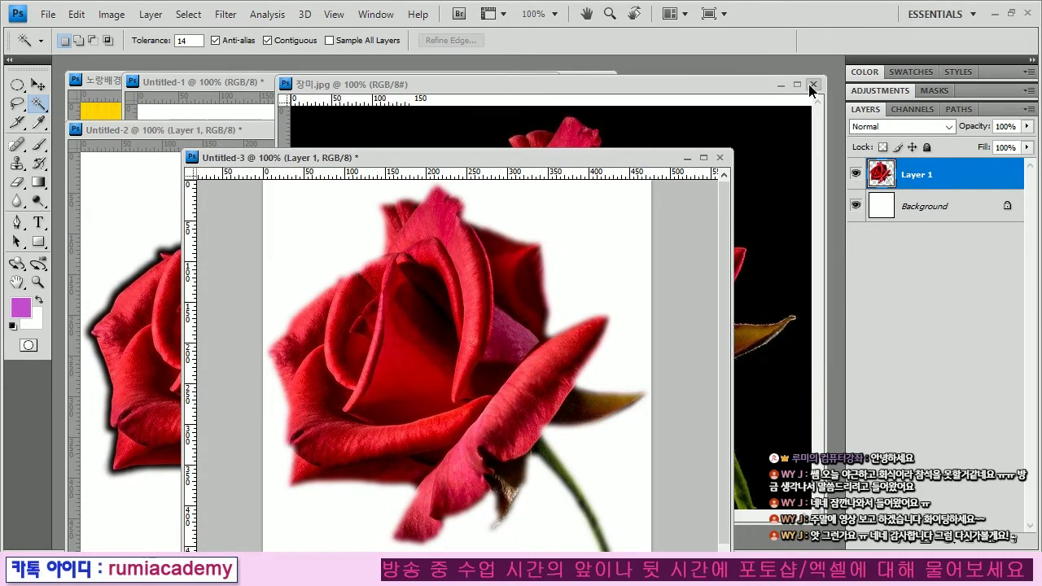
left_click(812, 84)
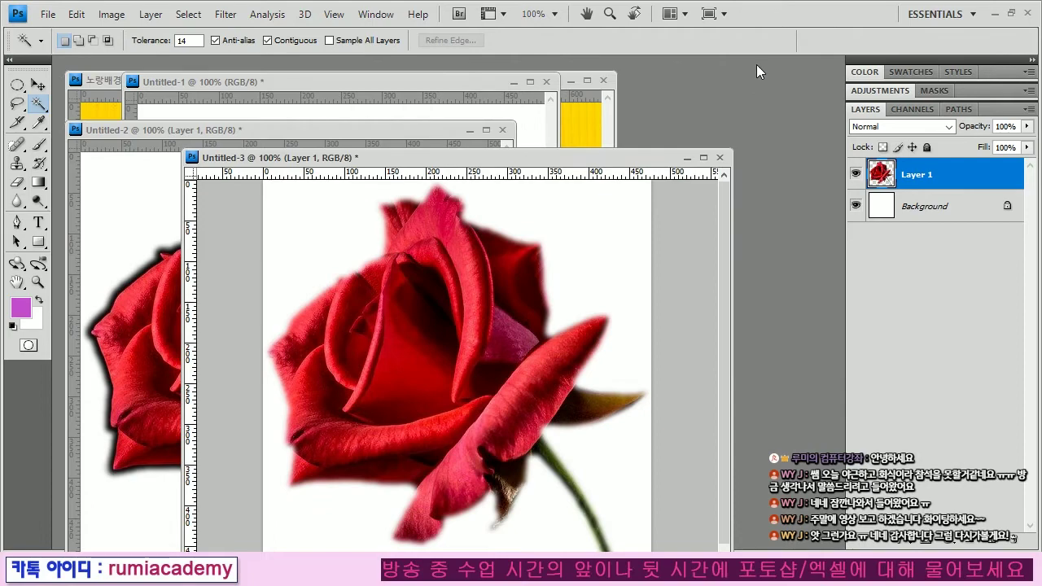
double_click(684, 97)
left_click_drag(749, 146, 745, 254)
double_click(442, 144)
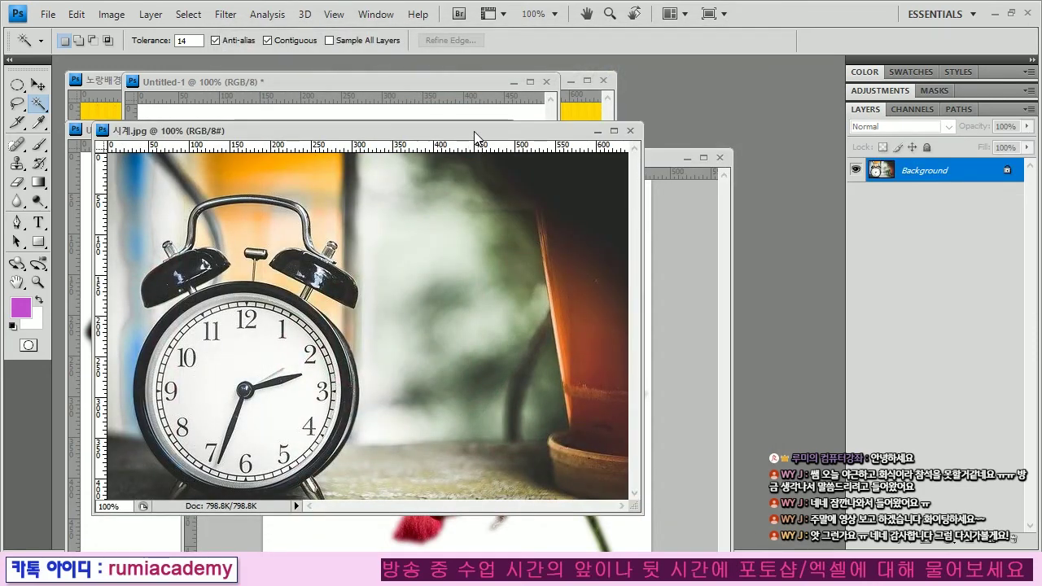
left_click_drag(473, 130, 670, 92)
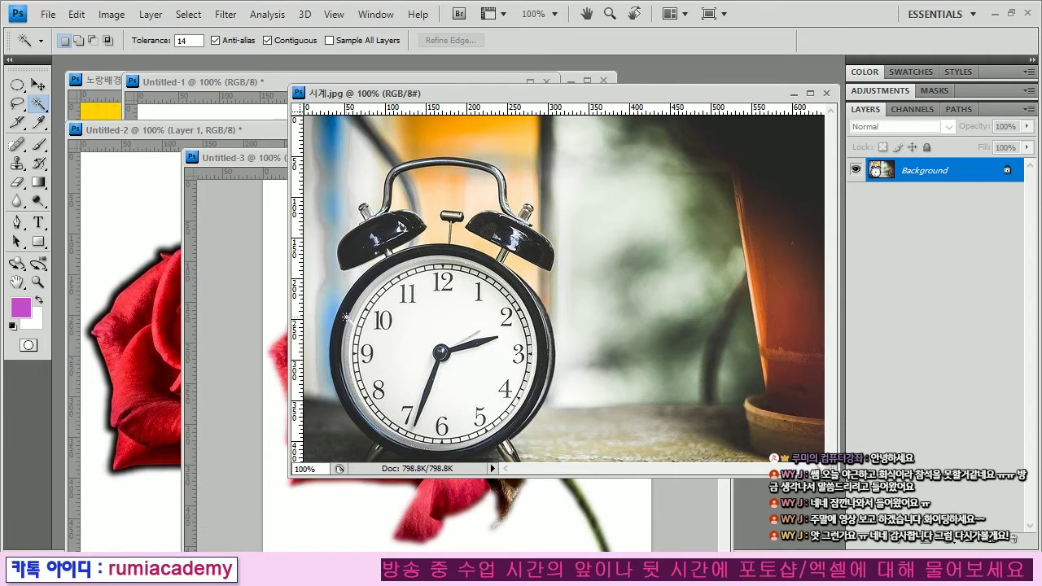
Step: Place guides along the clock dial's top and left edges, and draw an elliptical selection from their intersection around the dial
left_click_drag(377, 109, 375, 255)
left_click_drag(299, 285, 342, 281)
left_click(17, 85)
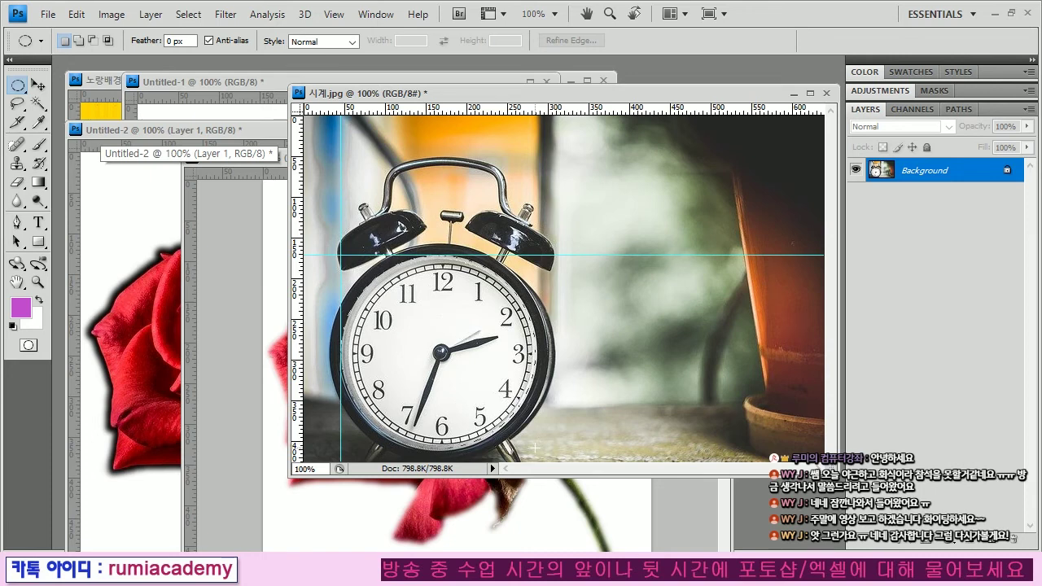
left_click_drag(537, 450, 537, 450)
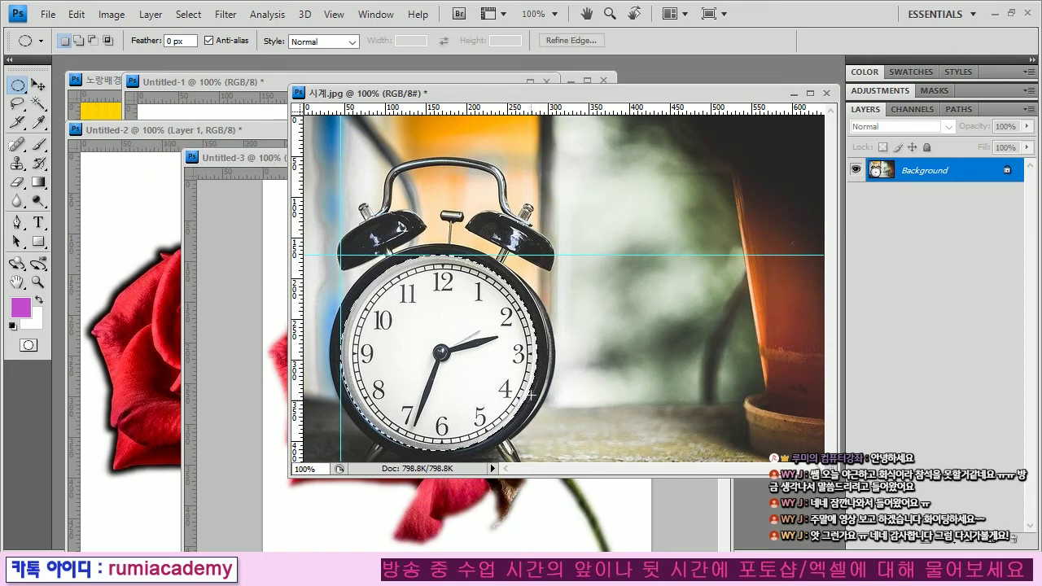
Step: Remove both the horizontal and vertical guides from the clock image using the Move tool
key("v")
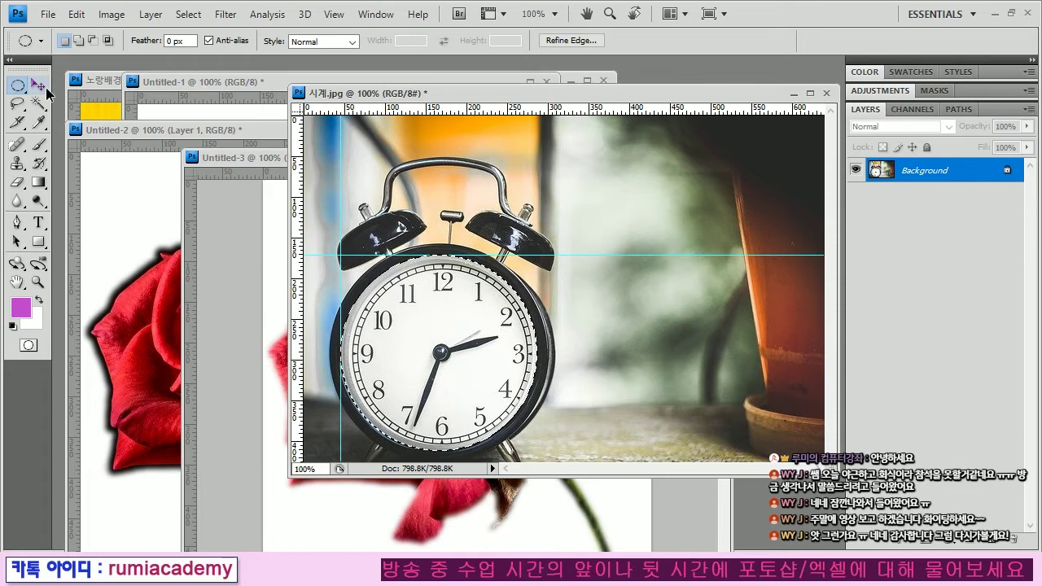
left_click_drag(518, 255, 535, 31)
left_click_drag(340, 191, 192, 194)
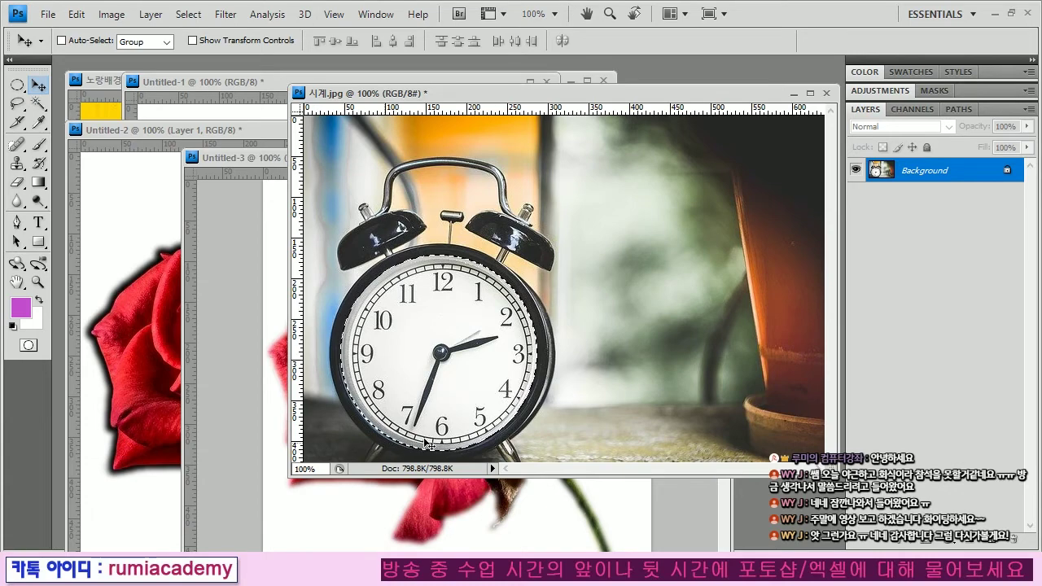
Step: Enlarge the elliptical selection around the clock dial with Transform Selection so it fits the black outer rim
left_click(197, 16)
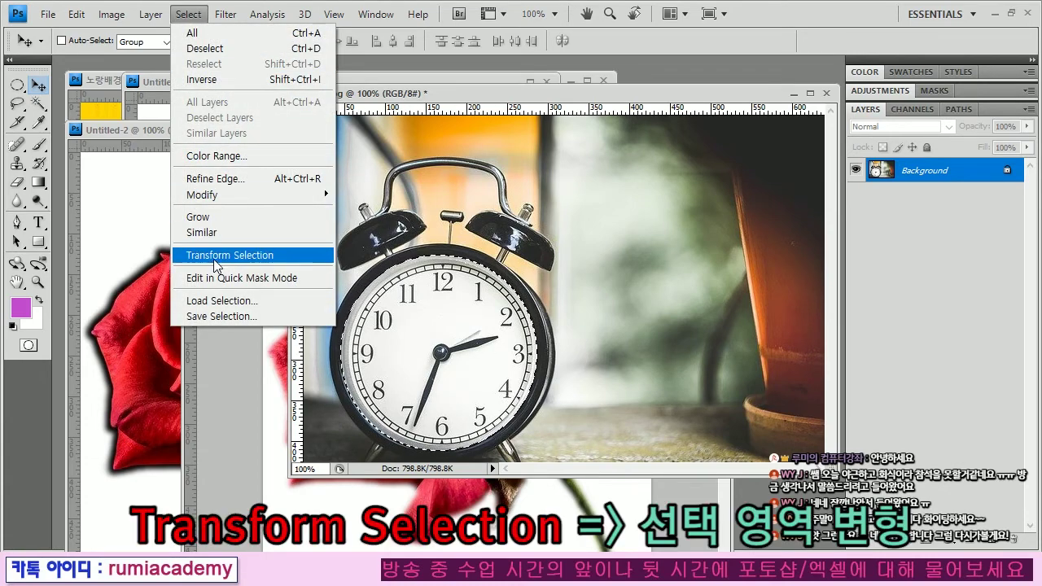
left_click(258, 257)
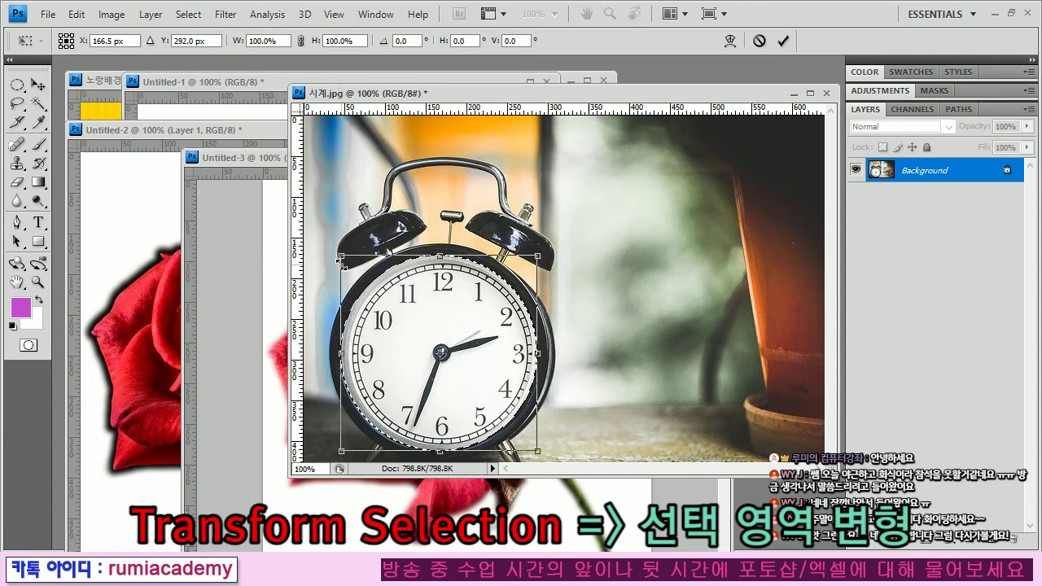
mouse_move(549, 246)
left_mouse_down()
mouse_move(561, 235)
mouse_move(550, 246)
left_mouse_up()
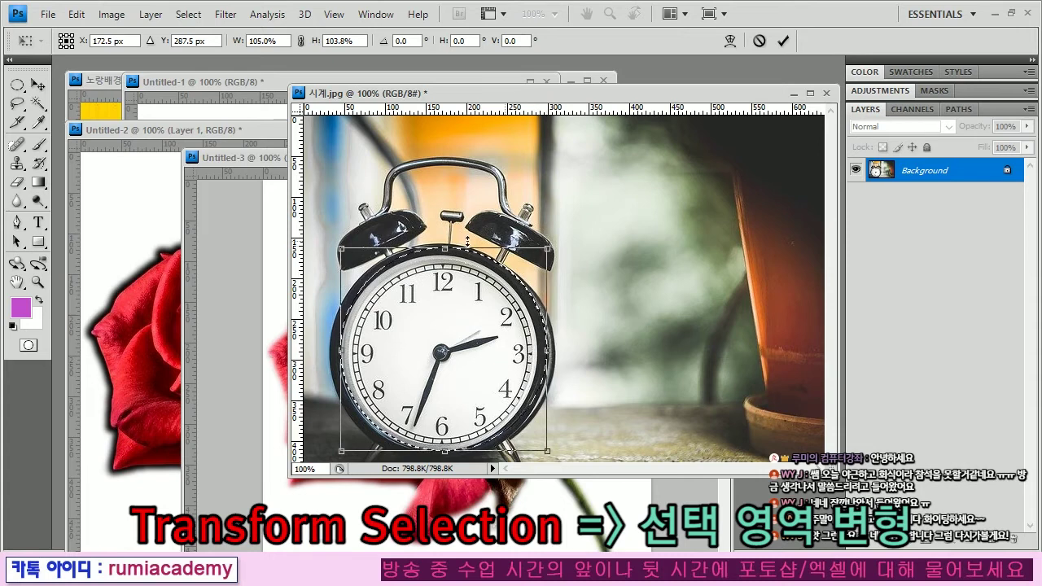
left_click_drag(335, 244, 325, 241)
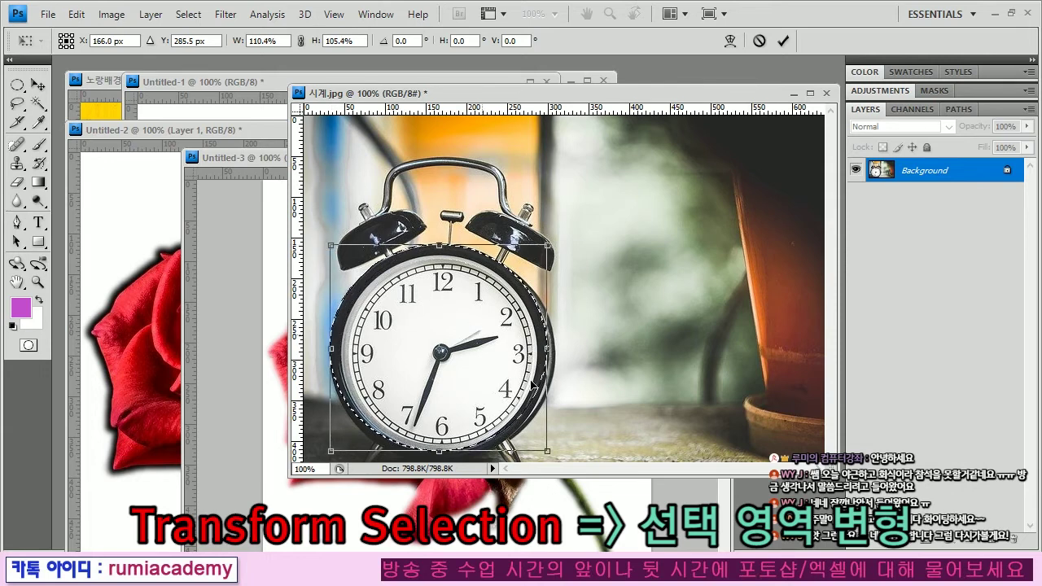
left_click_drag(547, 452, 553, 461)
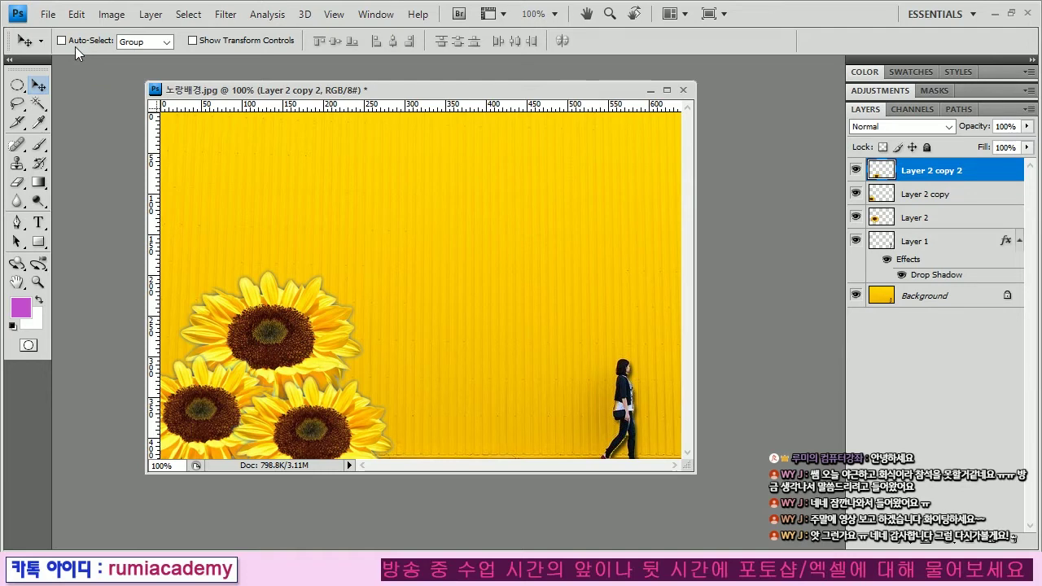
Step: In 노랑배경.jpg, shift the Layer 2 sunflower slightly down and to the right, and raise the Layer 2 copy sunflower slightly
left_click(917, 199)
left_click(916, 223)
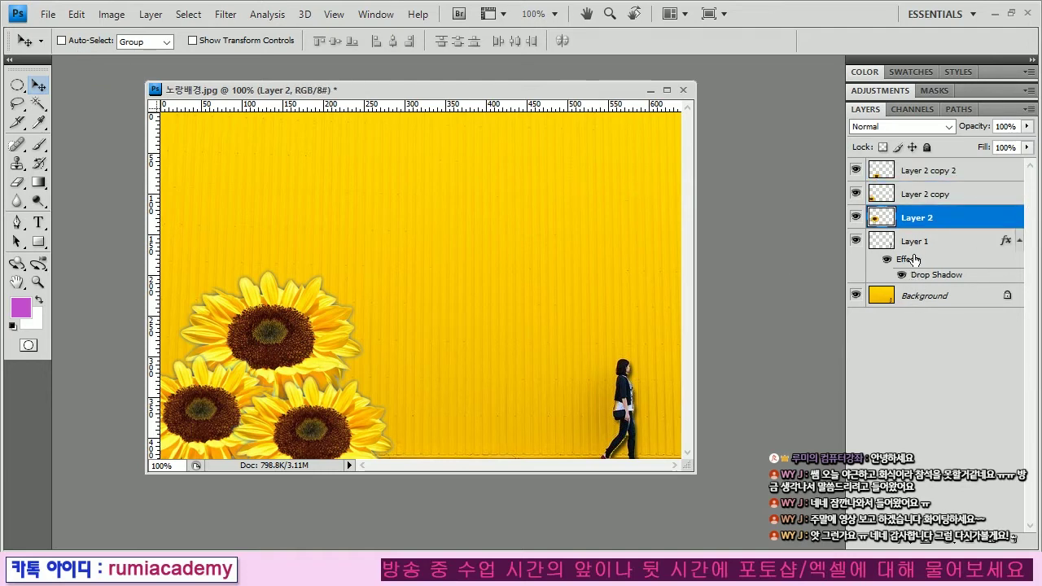
left_click(904, 240)
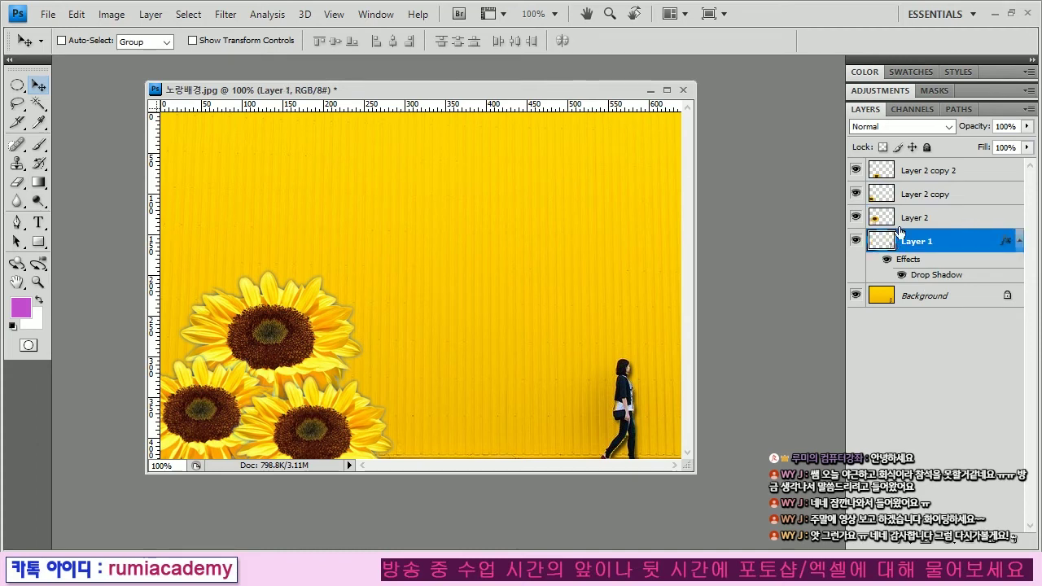
left_click(901, 225)
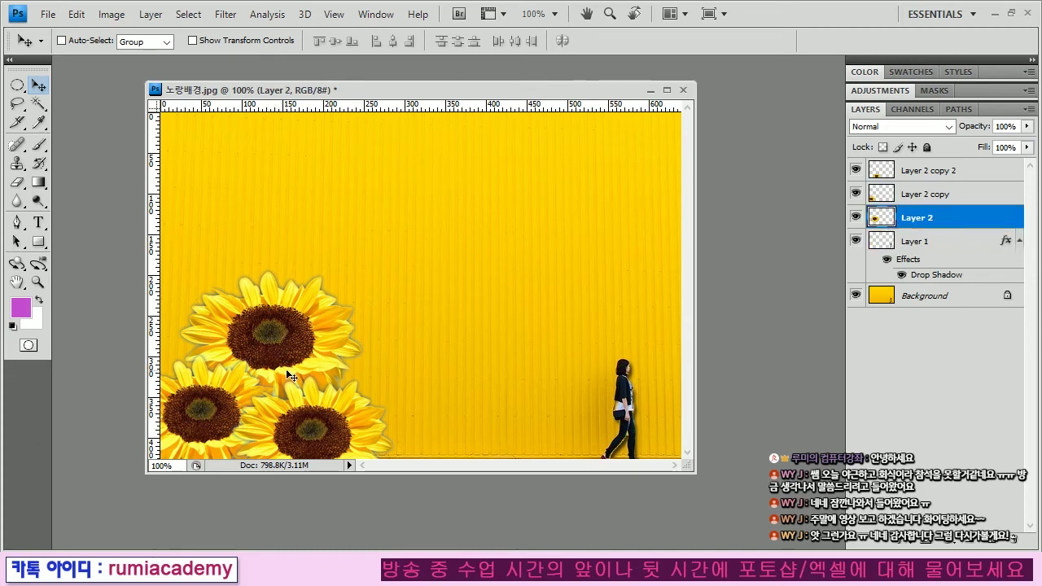
left_click_drag(308, 405, 307, 361)
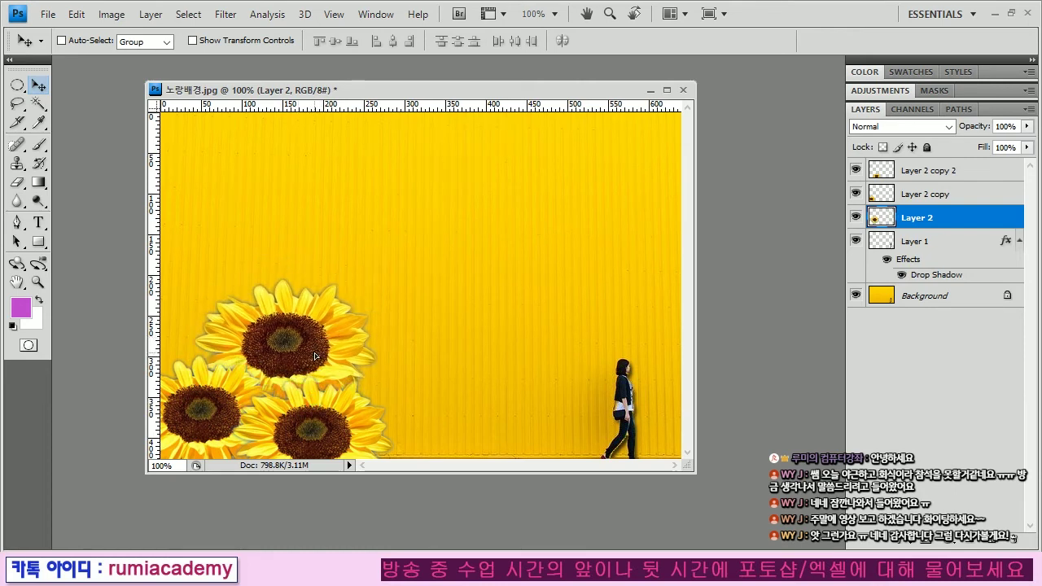
left_click(905, 195)
left_click_drag(223, 399, 221, 388)
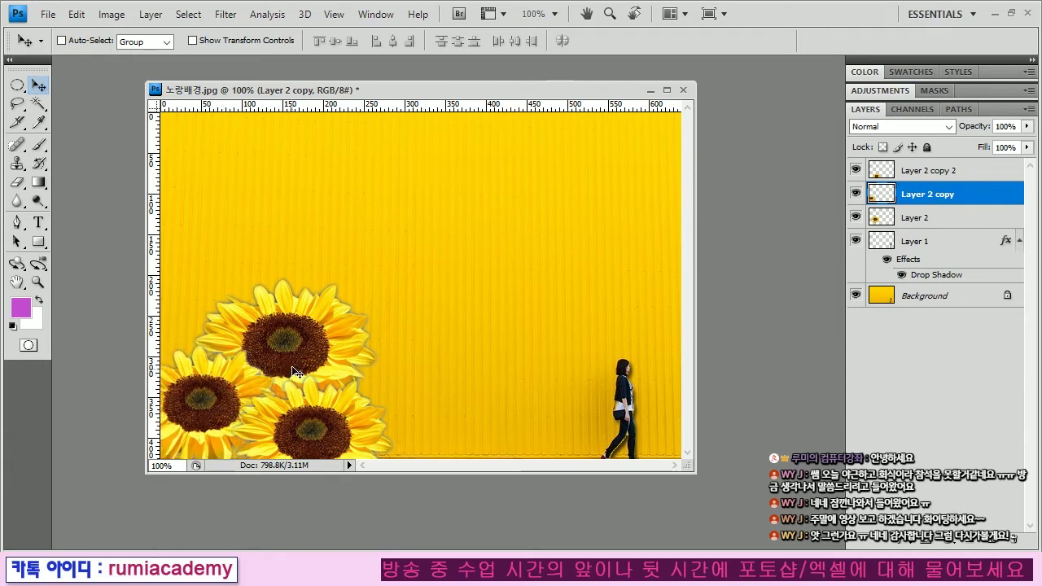
Step: Enable the Move tool's Auto-Select with Layer as its target, and select each of the three sunflowers directly in the image
left_click(61, 40)
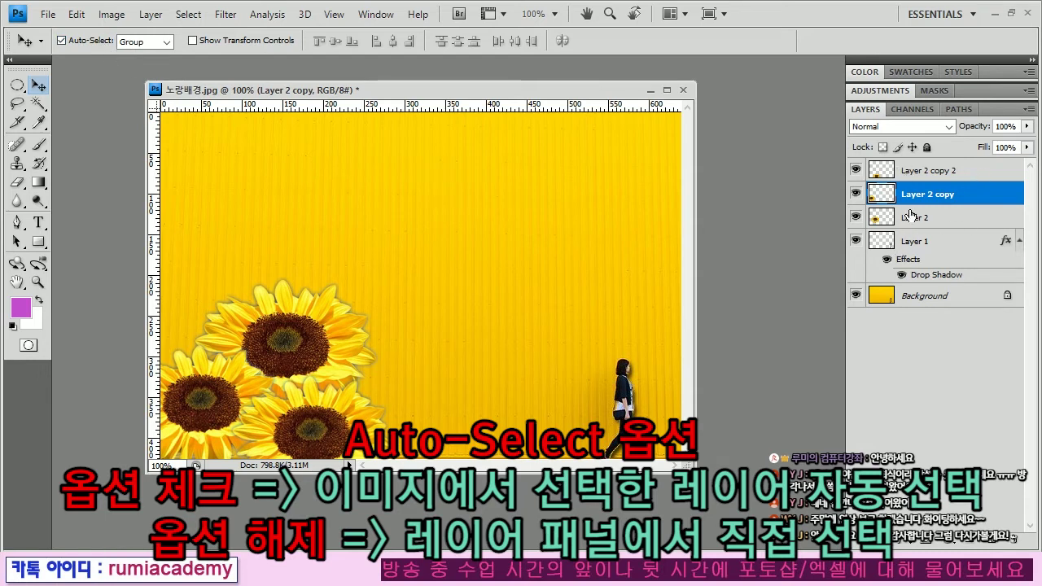
left_click(135, 44)
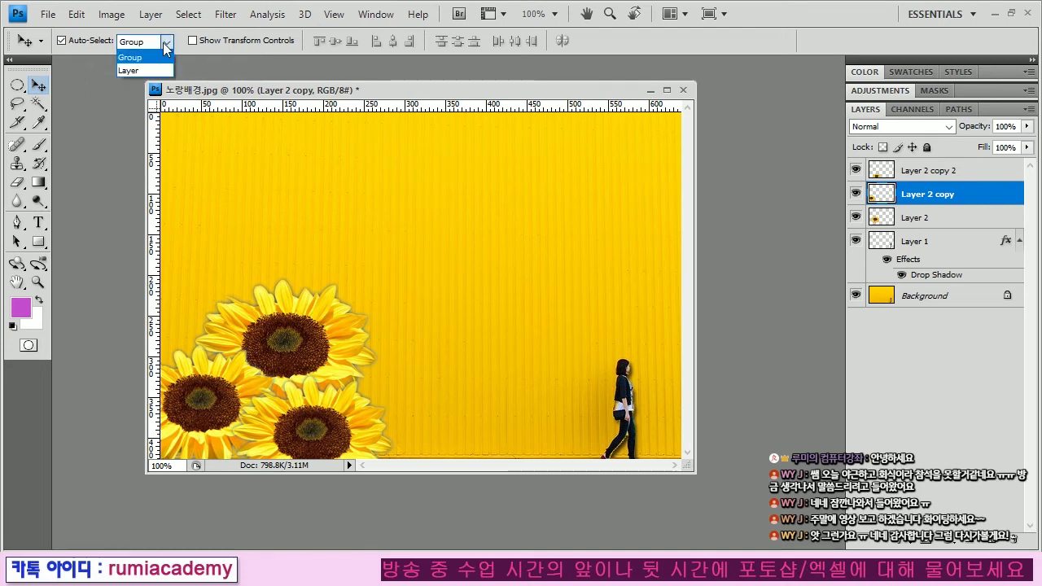
left_click(151, 71)
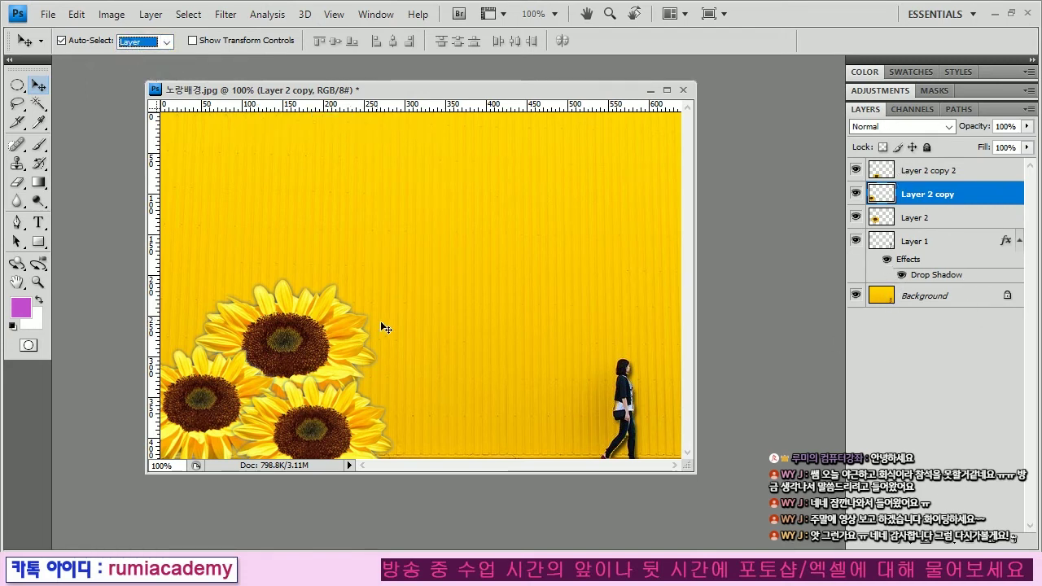
left_click(313, 332)
left_click(319, 424)
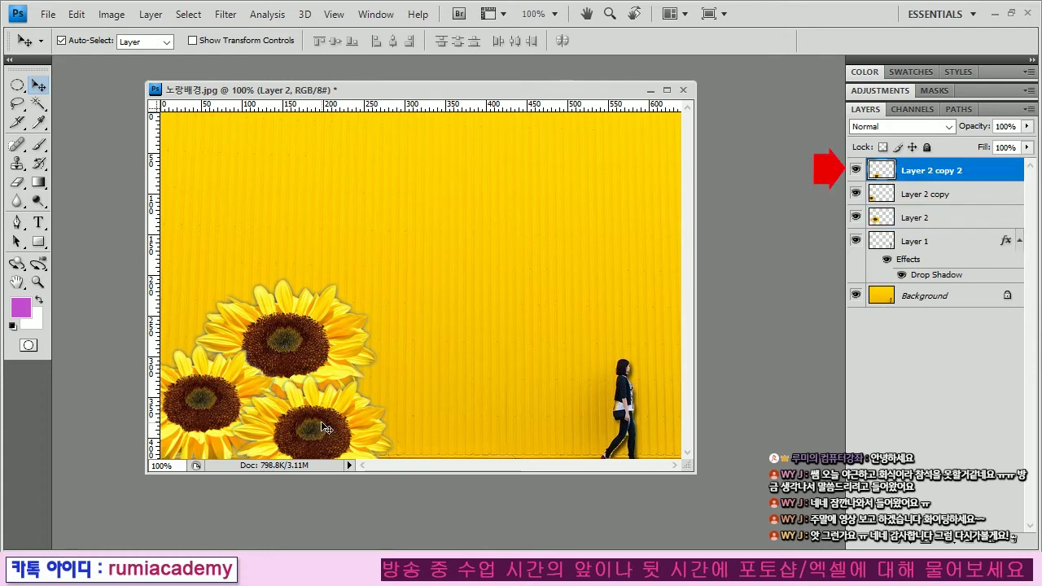
left_click(210, 407)
left_click(276, 350)
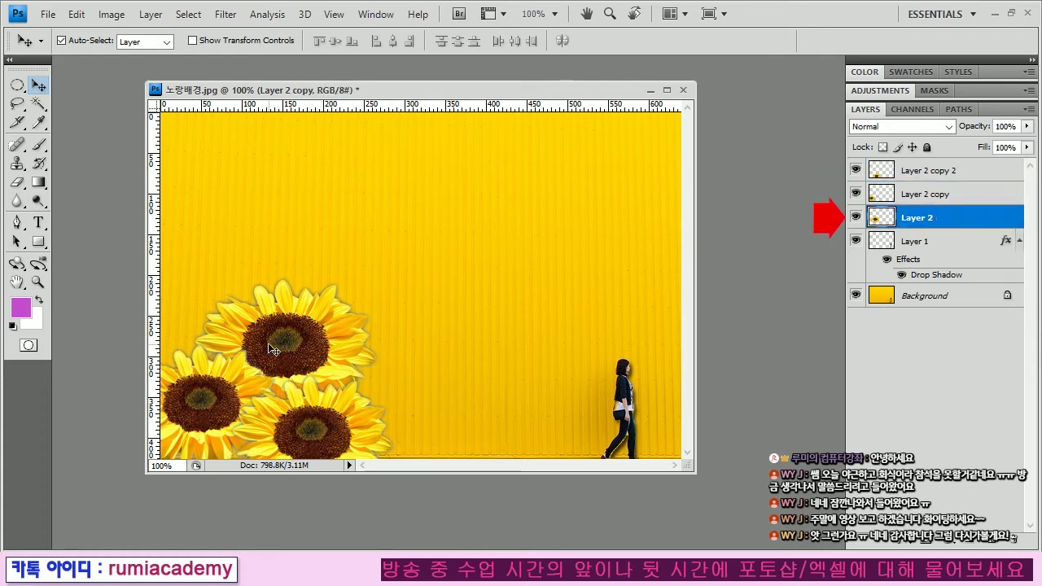
Step: Move the upper and lower-right sunflowers onto the lower-left one, picking each directly in the image with Auto-Select
left_click_drag(285, 342, 297, 339)
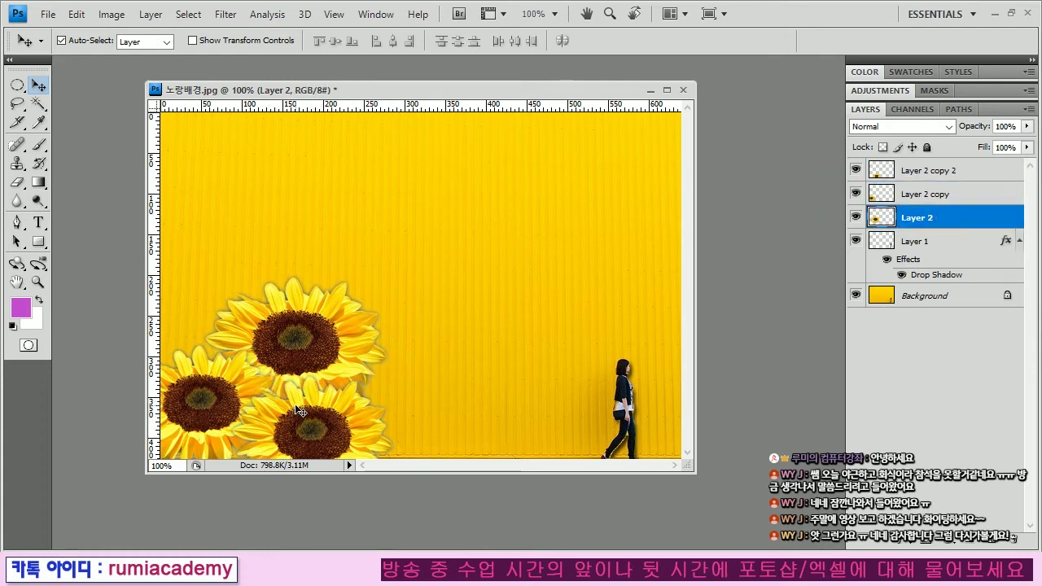
left_click_drag(330, 350, 239, 407)
left_click(337, 432)
left_click_drag(338, 432, 208, 403)
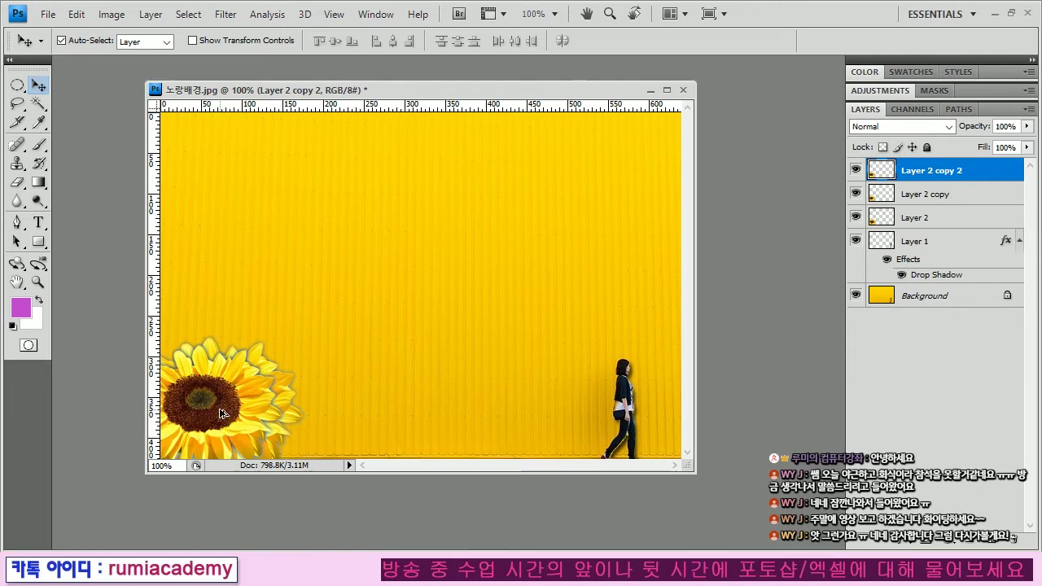
Step: Undo the moves that stacked the sunflowers on top of each other
key("ctrl+shift+z")
key("ctrl+shift+z")
key("ctrl+shift+z")
key("ctrl+shift+z")
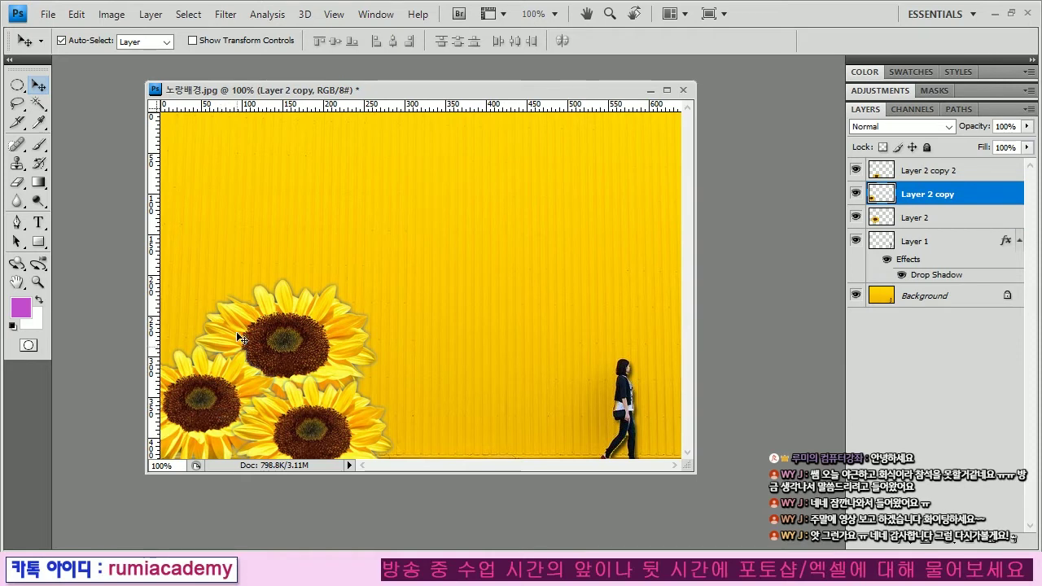
Step: Create a new group from Layer 2, Layer 2 copy and Layer 2 copy 2, keeping the default name and Pass Through mode
left_click(167, 42)
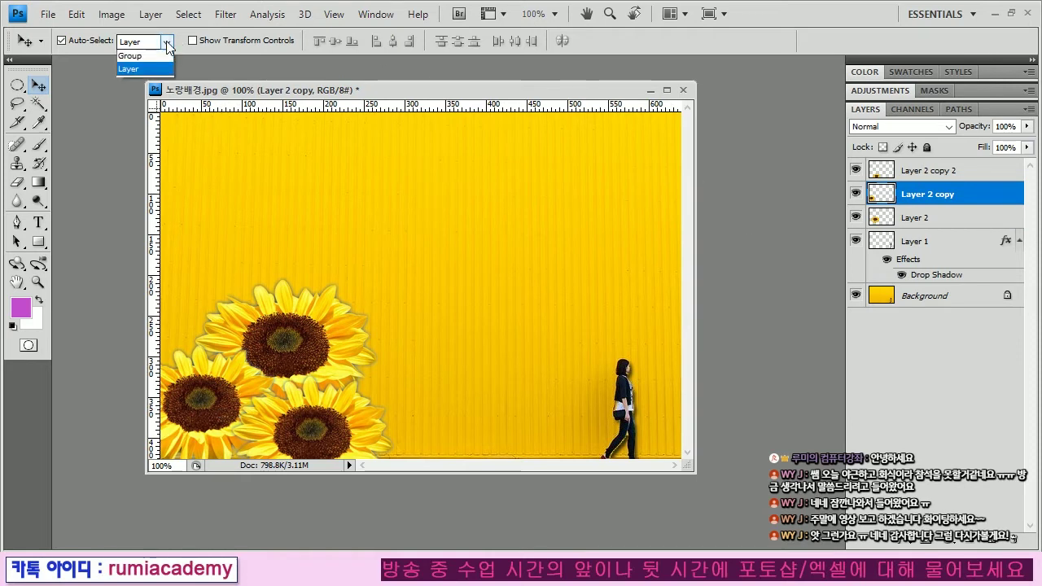
left_click(167, 45)
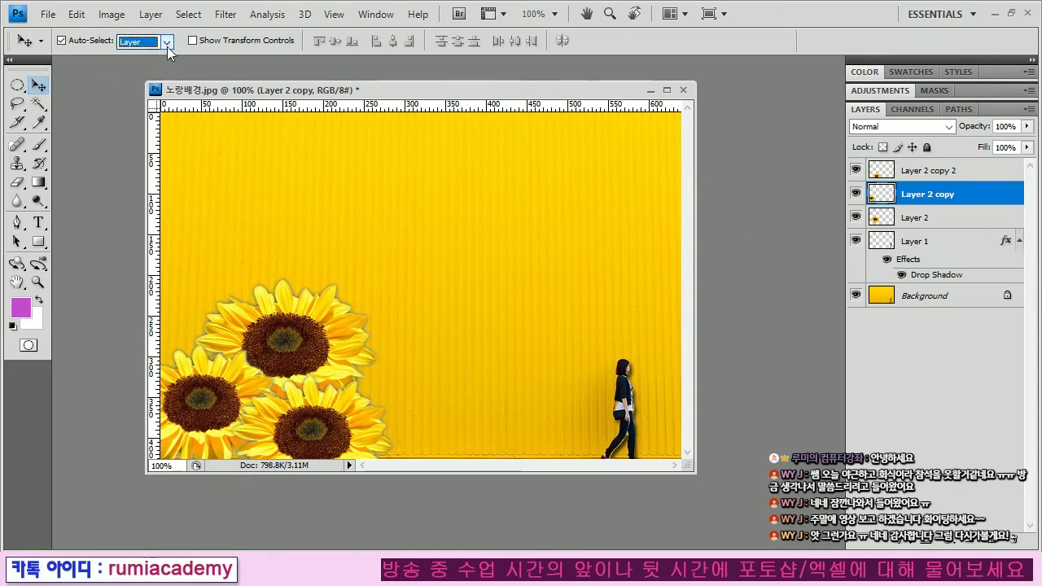
left_click(936, 218)
left_click(923, 173, "shift")
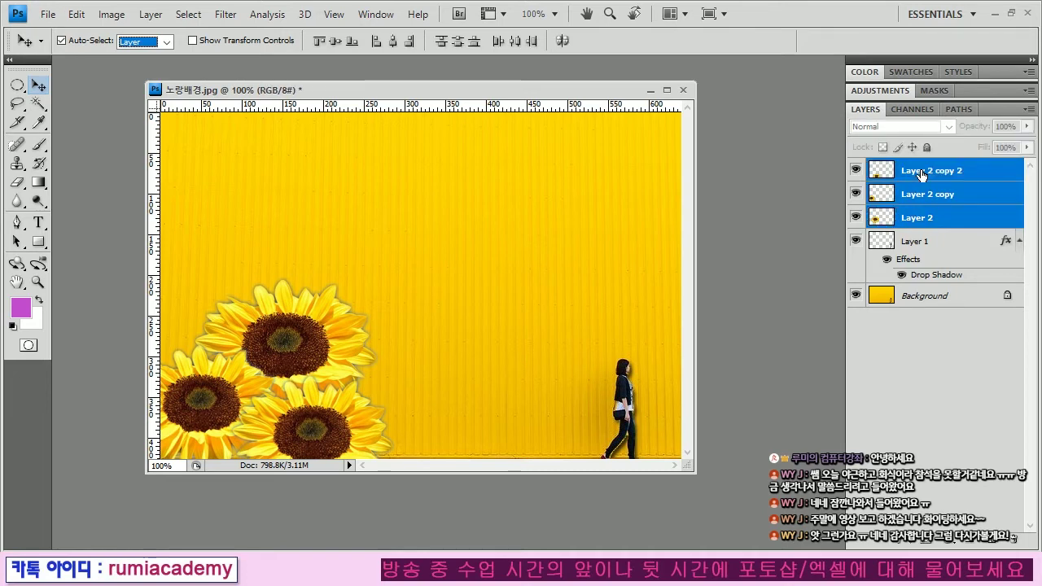
left_click(1029, 109)
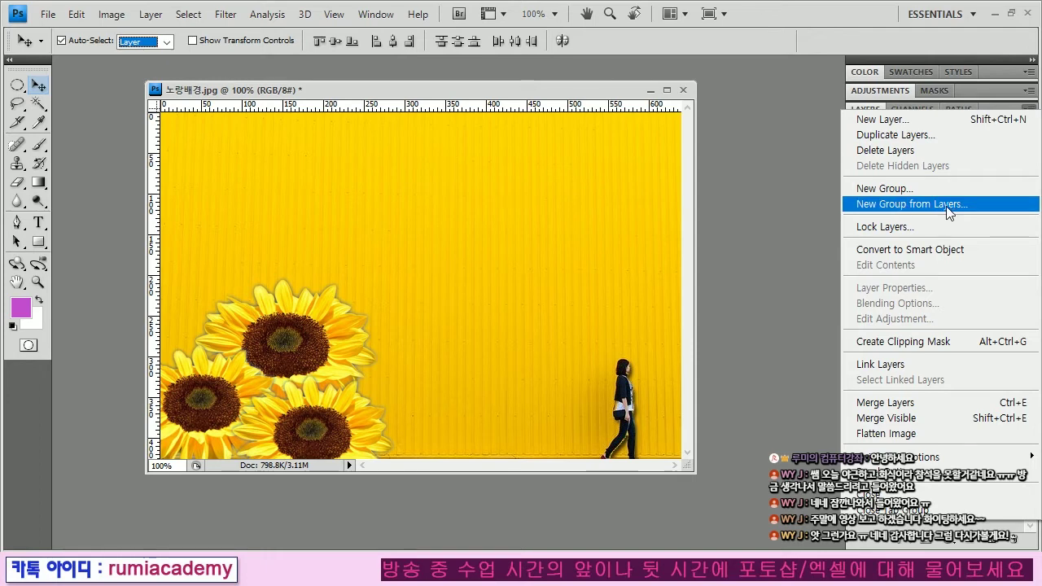
left_click(892, 203)
left_click_drag(795, 269, 627, 140)
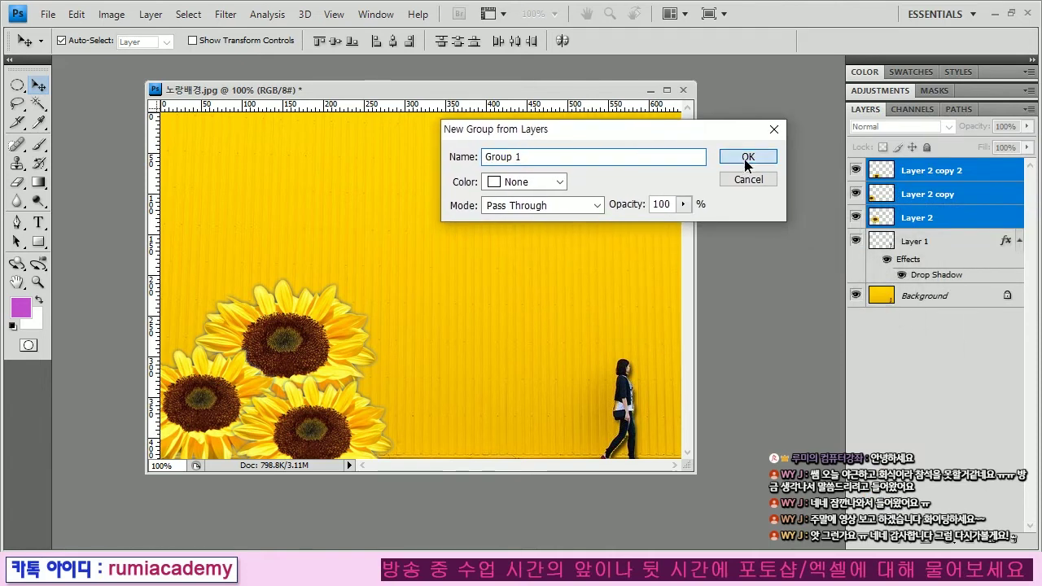
left_click(745, 157)
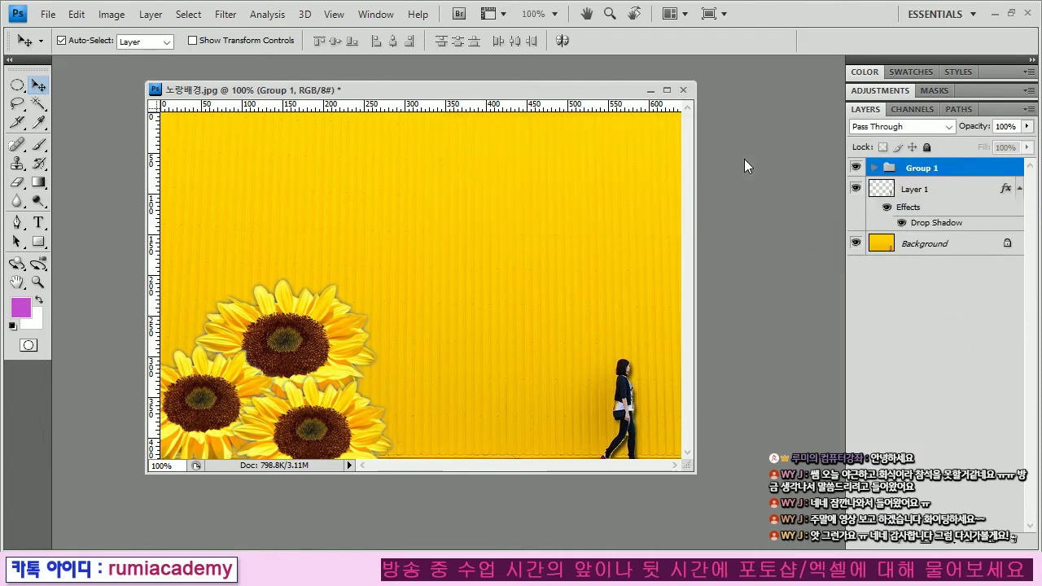
Step: Collapse and expand the sunflower group repeatedly to examine the layers inside it, leaving it expanded
left_click(873, 168)
left_click(873, 167)
left_click(873, 168)
left_click(873, 168)
left_click(873, 168)
left_click(873, 167)
left_click(874, 167)
left_click(873, 169)
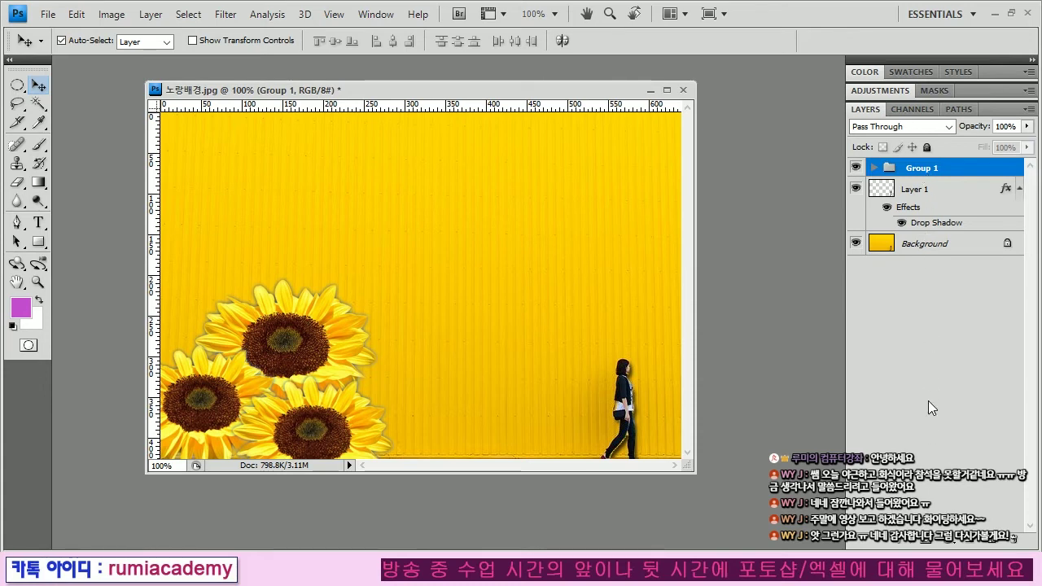
left_click(874, 168)
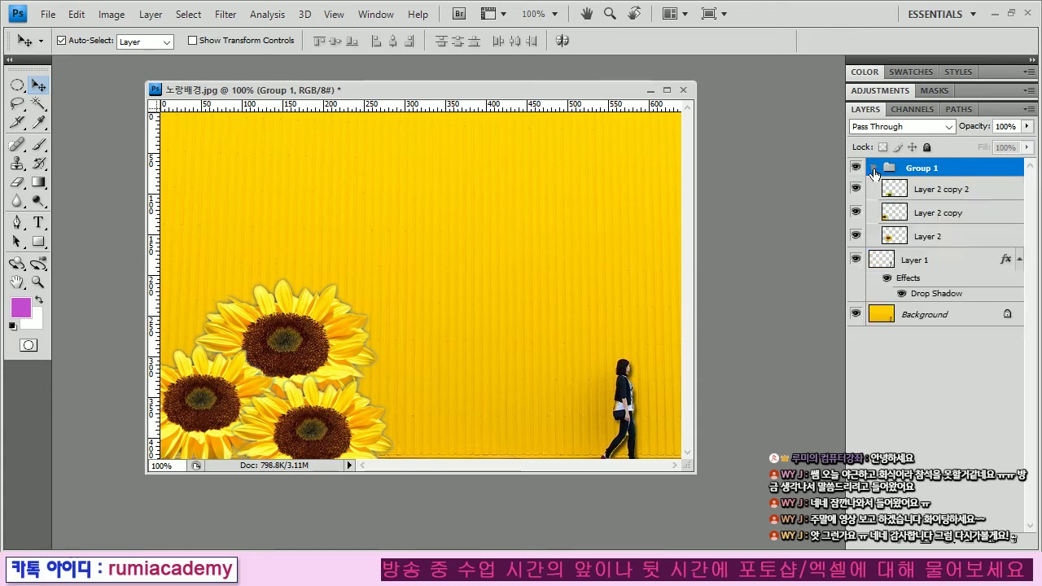
left_click(873, 169)
left_click(873, 169)
Step: With Layer 1 active, set the Auto-Select target to Group and select the whole sunflower group through the upper sunflower
left_click(888, 262)
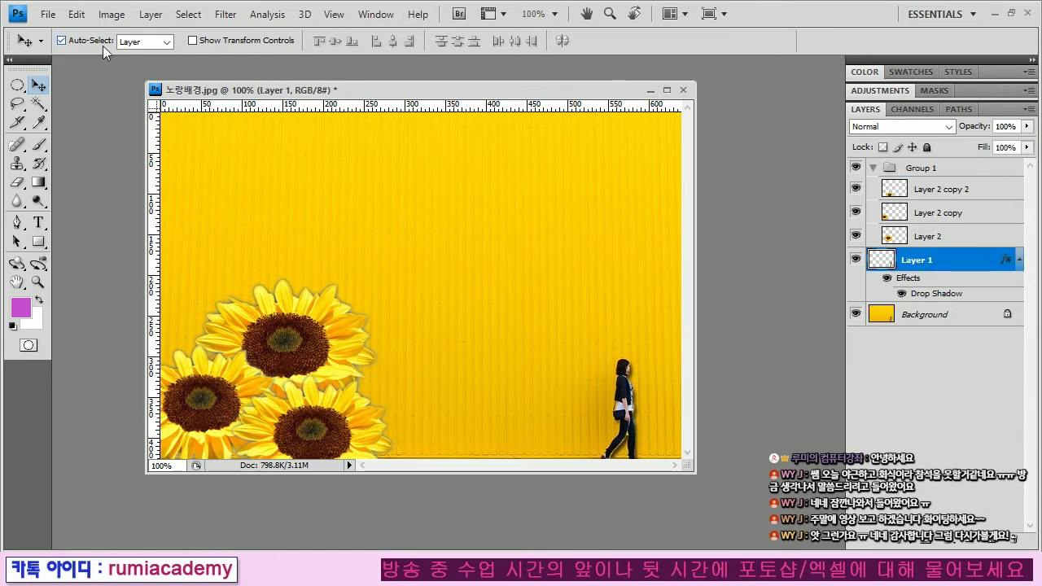
left_click(138, 57)
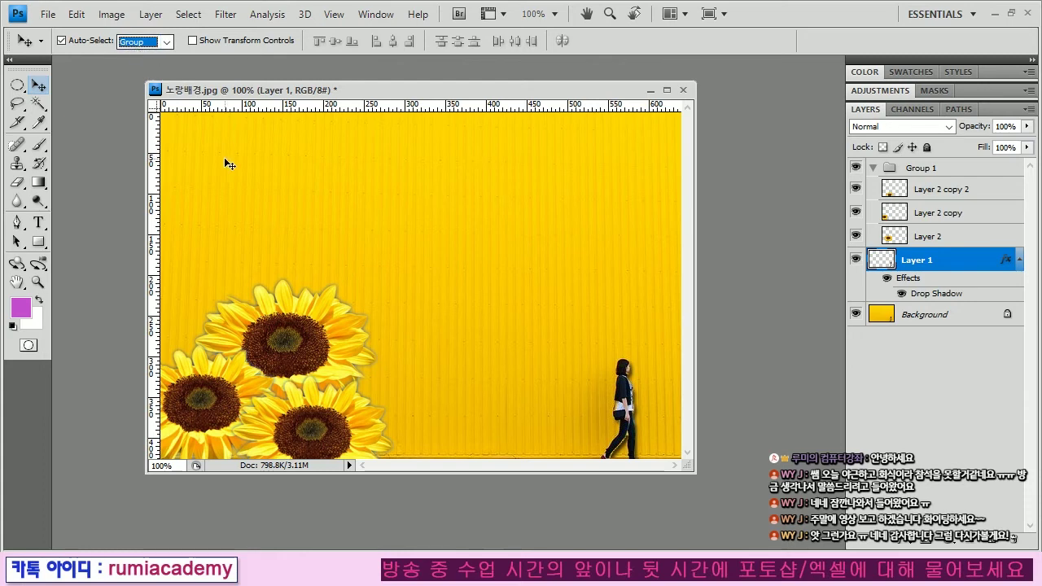
left_click(297, 346)
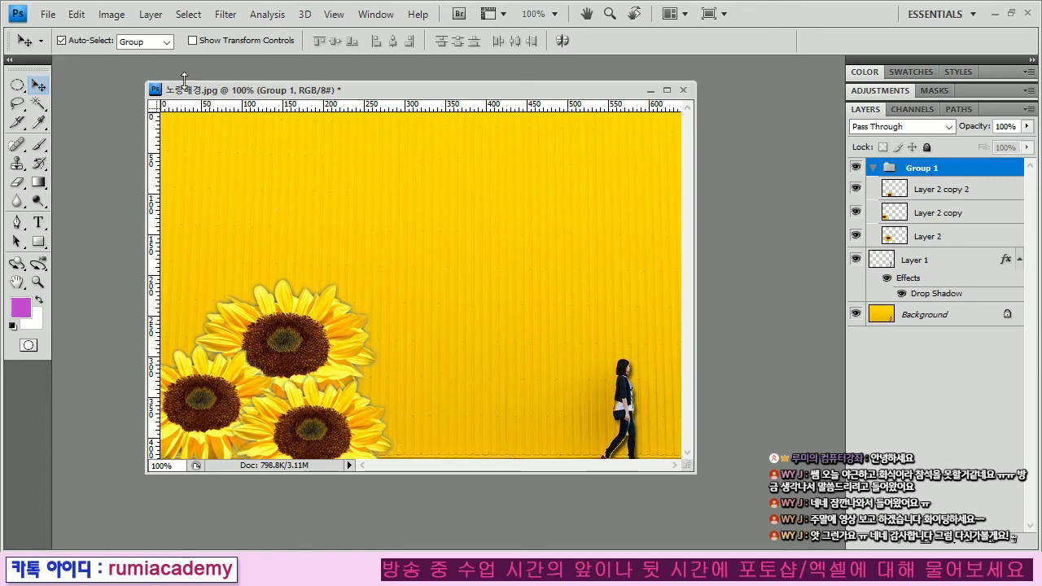
Step: Set the Auto-Select target back to Layer and select the upper and lower-left sunflowers individually in the image
left_click(157, 42)
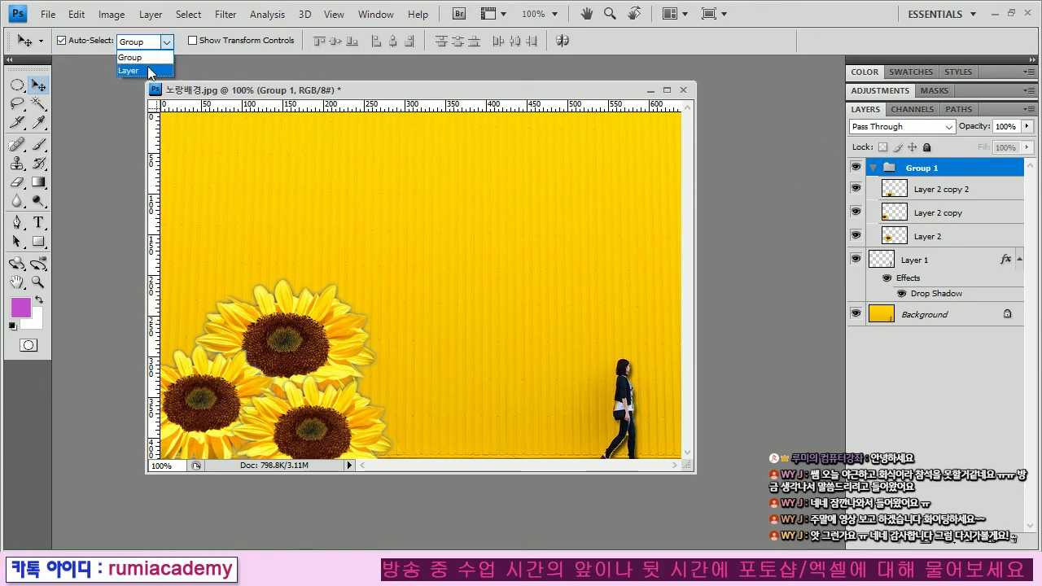
left_click(140, 57)
left_click(285, 338)
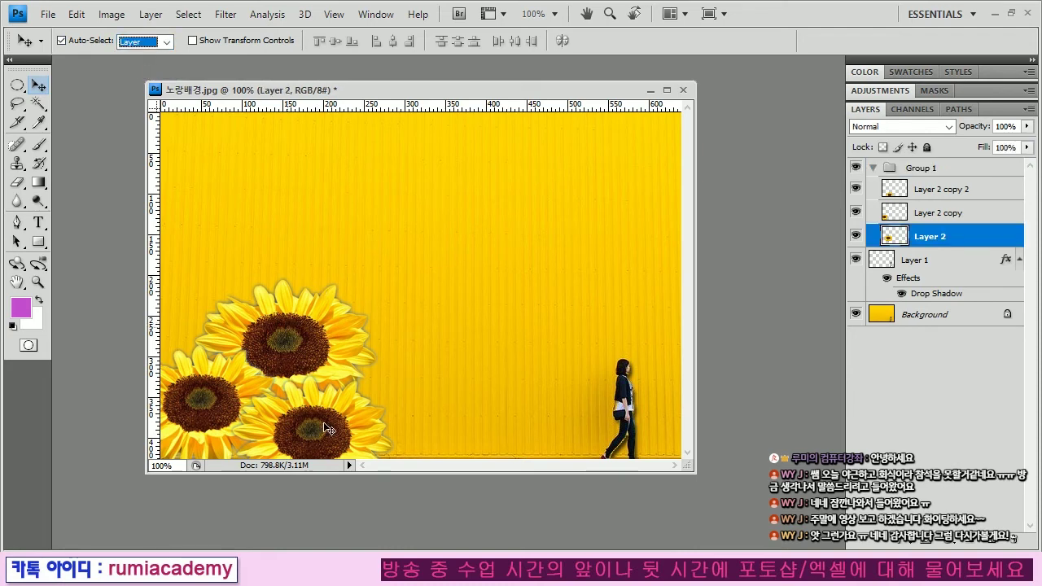
left_click(241, 415)
Step: Turn off Auto-Select and turn on Show Transform Controls for the Layer 2 copy sunflower
left_click(241, 415)
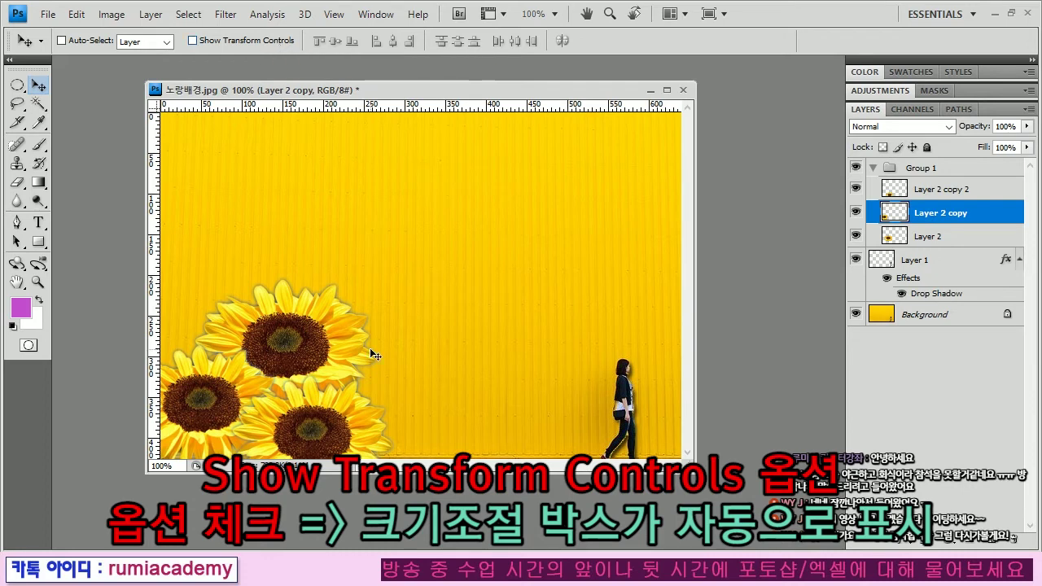
key("ctrl+t")
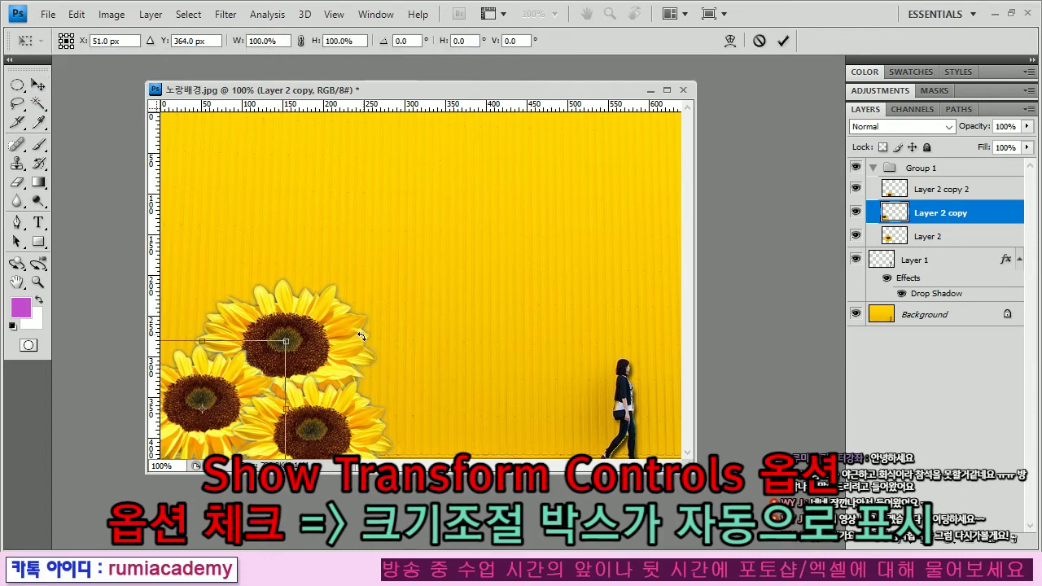
key("Escape")
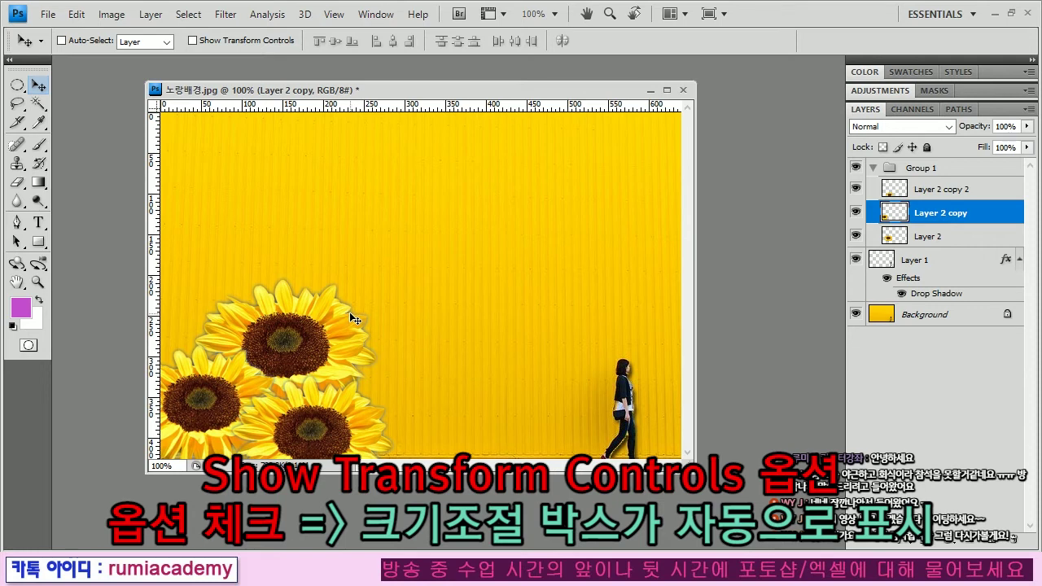
left_click(192, 40)
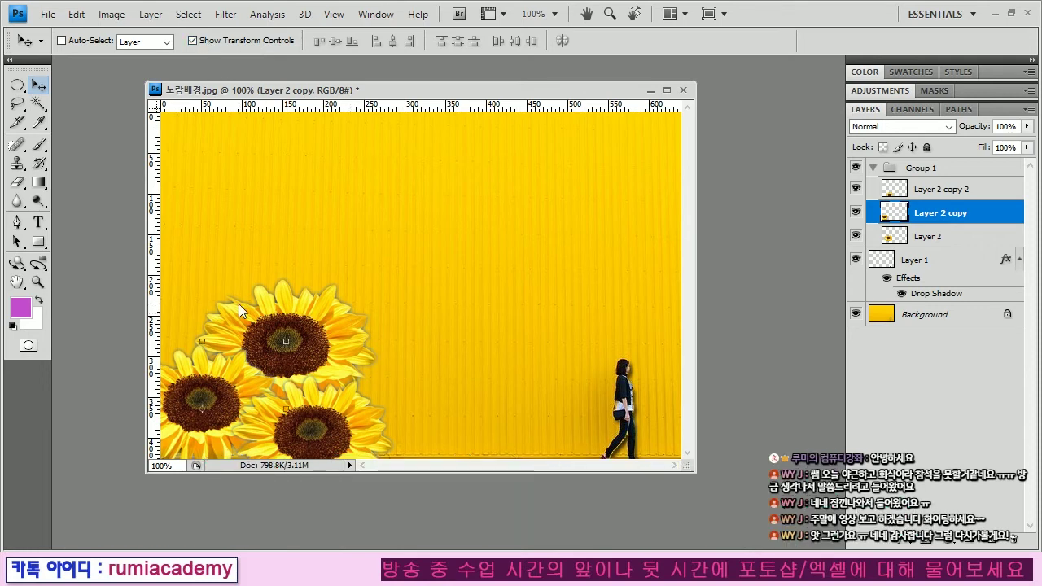
Step: Switch between Layer 2 copy 2, Layer 2 copy, Layer 2 and Layer 1 to compare their transform controls, ending on Layer 2 copy 2
left_click(919, 194)
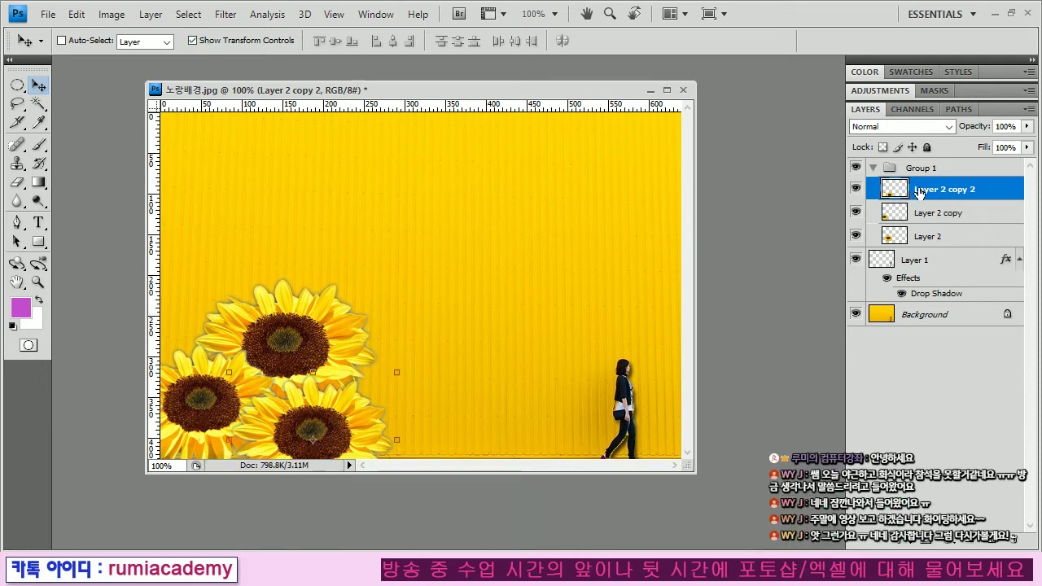
left_click(921, 238)
left_click(922, 216)
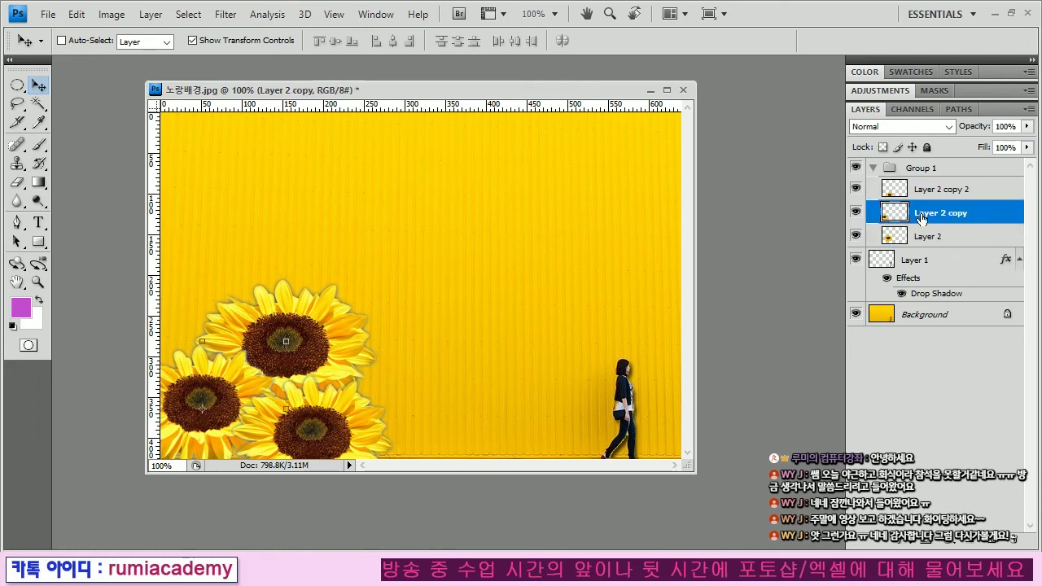
left_click(928, 193)
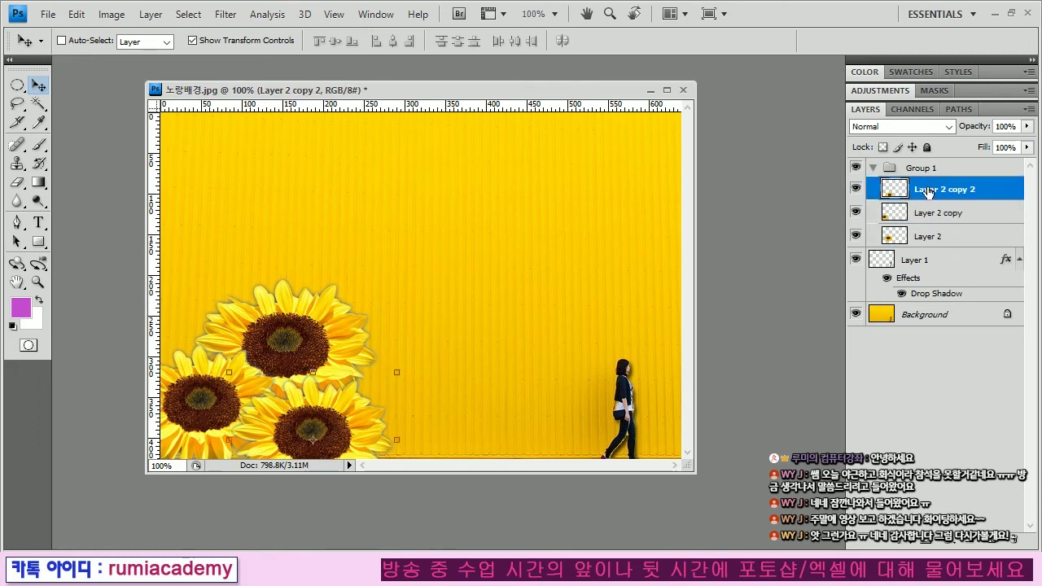
left_click(918, 217)
left_click(885, 263)
left_click(904, 190)
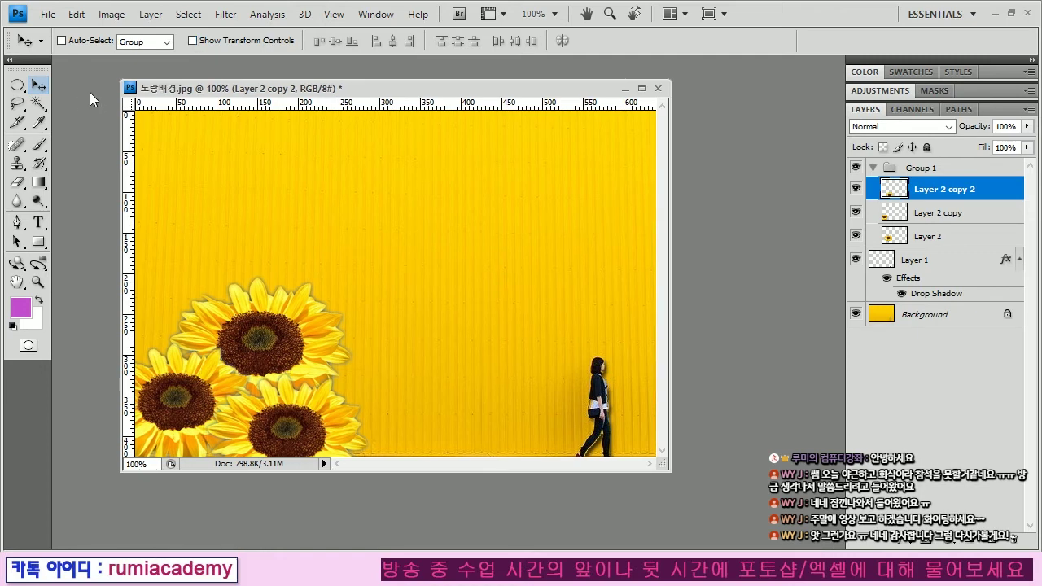
Step: Place a Single Row Marquee selection across the image at several heights, ending about 210 px from its upper edge
left_click(18, 85)
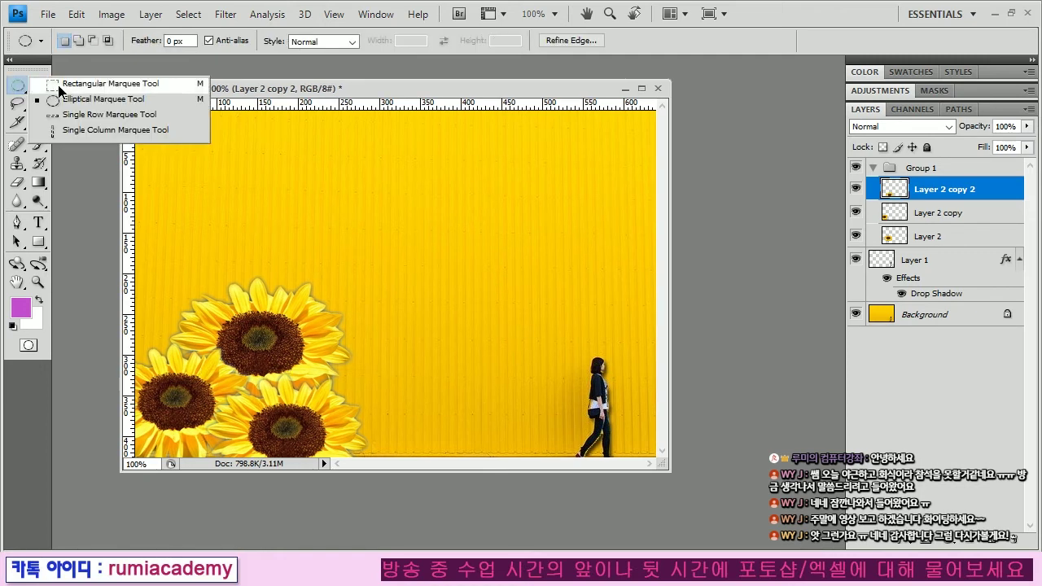
left_click(70, 84)
left_click(18, 85)
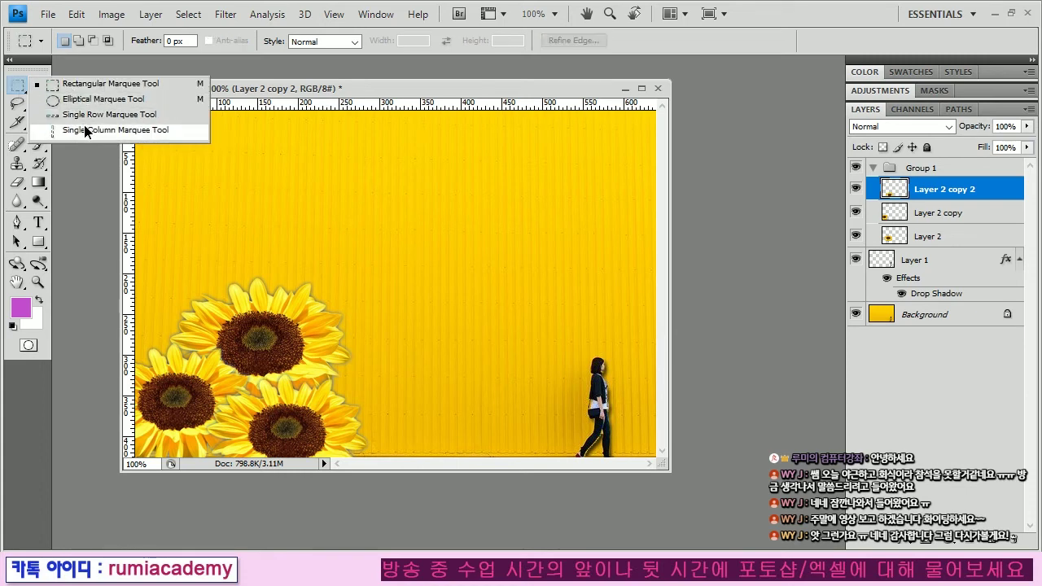
left_click(83, 115)
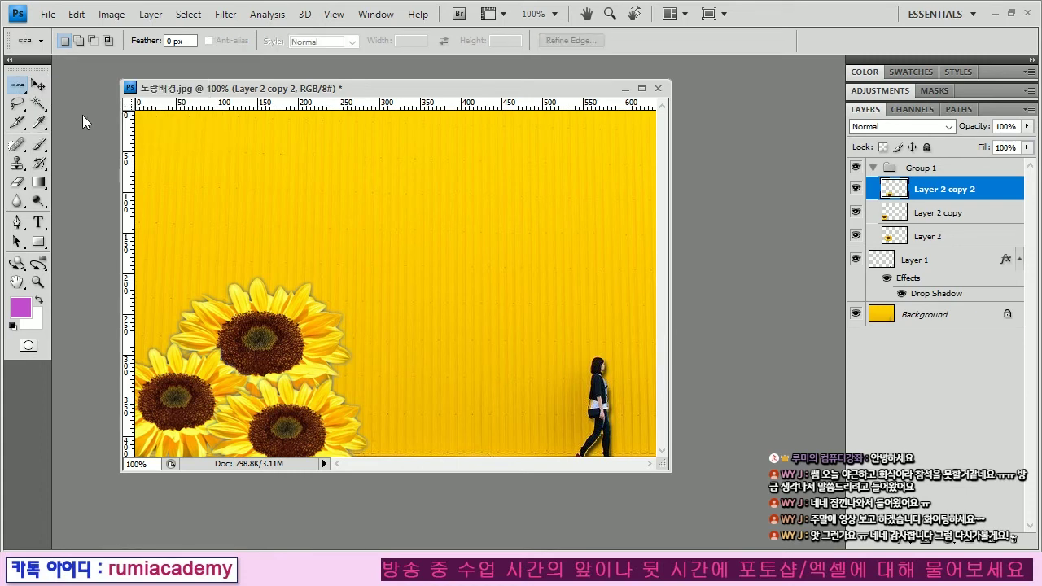
left_click(303, 185)
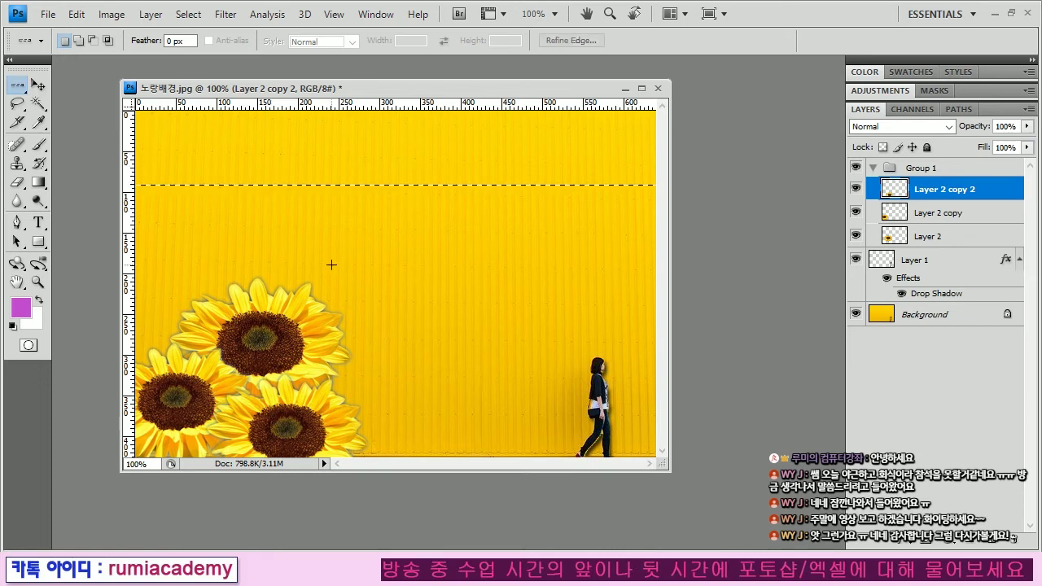
left_click(380, 233)
left_click(381, 281)
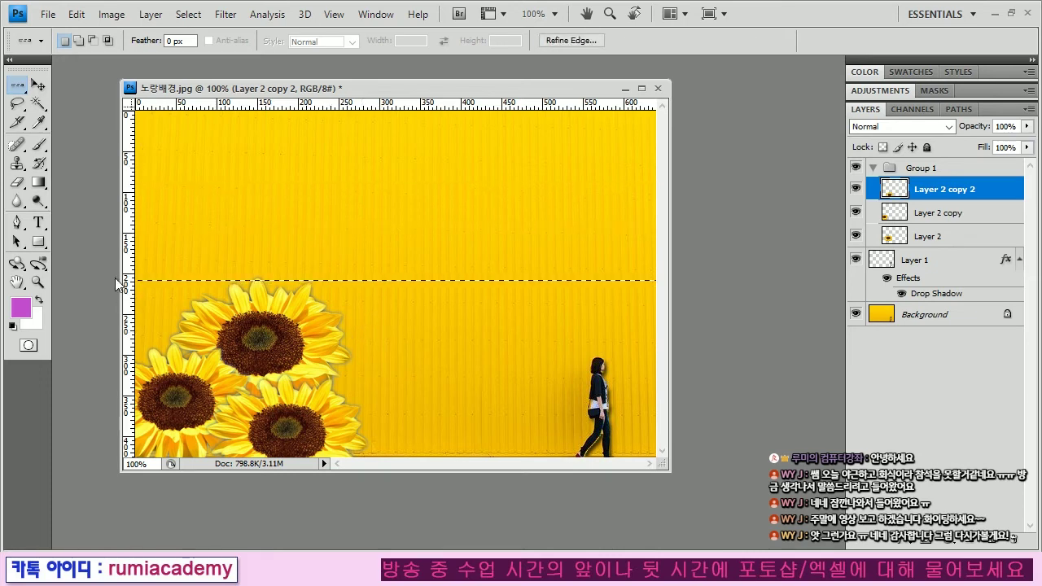
Step: Replace the row selection with a Single Column Marquee selection about 390 px from the image's left edge
right_click(25, 92)
left_click(99, 127)
key("ctrl+d")
left_click(454, 289)
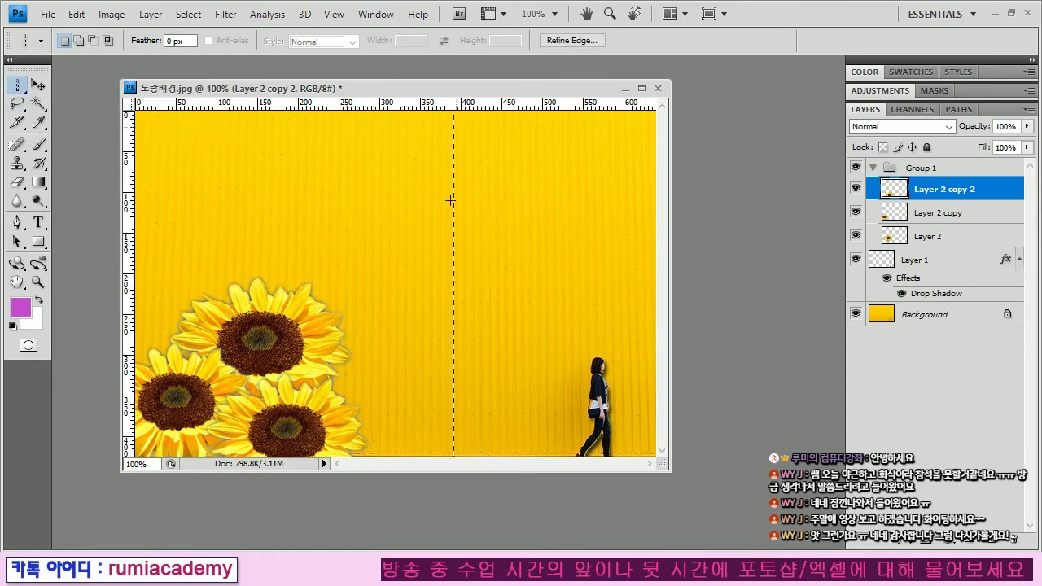
Step: Create a new layer above Group 1, fill the single-column selection on it with the purple foreground colour, and deselect
left_click(924, 168)
left_click(994, 537)
left_click_drag(896, 188, 908, 167)
left_click_drag(900, 258, 864, 160)
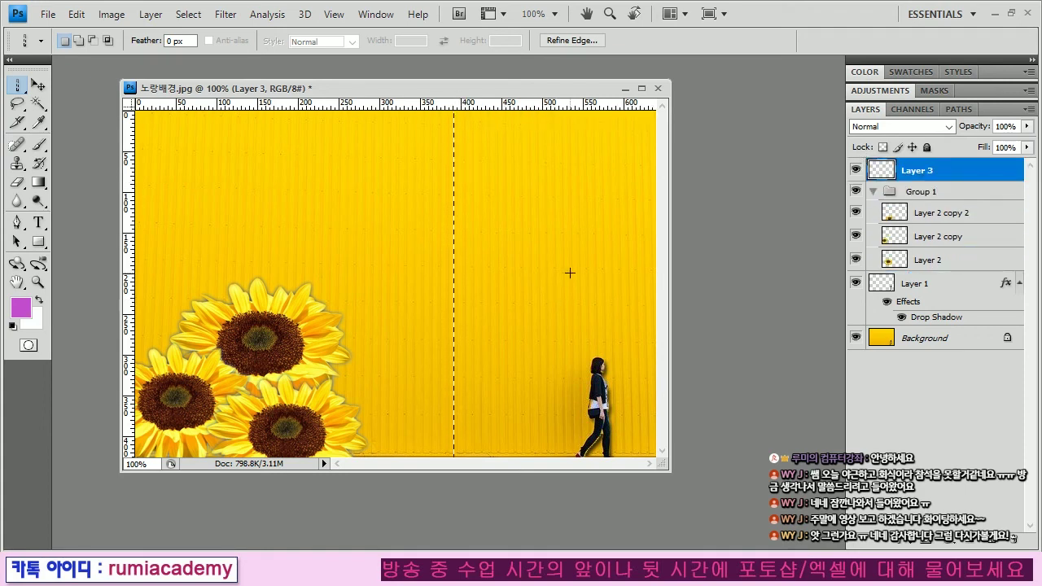
key("alt+BackSpace")
key("ctrl+d")
Step: Make a Single Row Marquee selection about 60 px below the image's upper edge, fill it with the purple foreground colour, and deselect
right_click(16, 85)
left_click(89, 114)
left_click(276, 159)
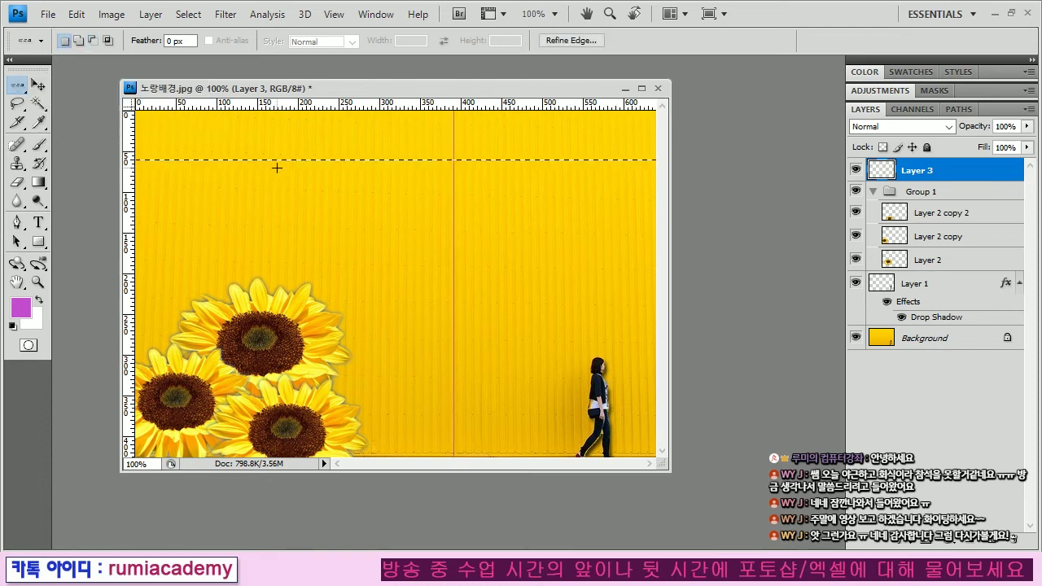
key("alt")
key("alt+BackSpace")
key("ctrl+d")
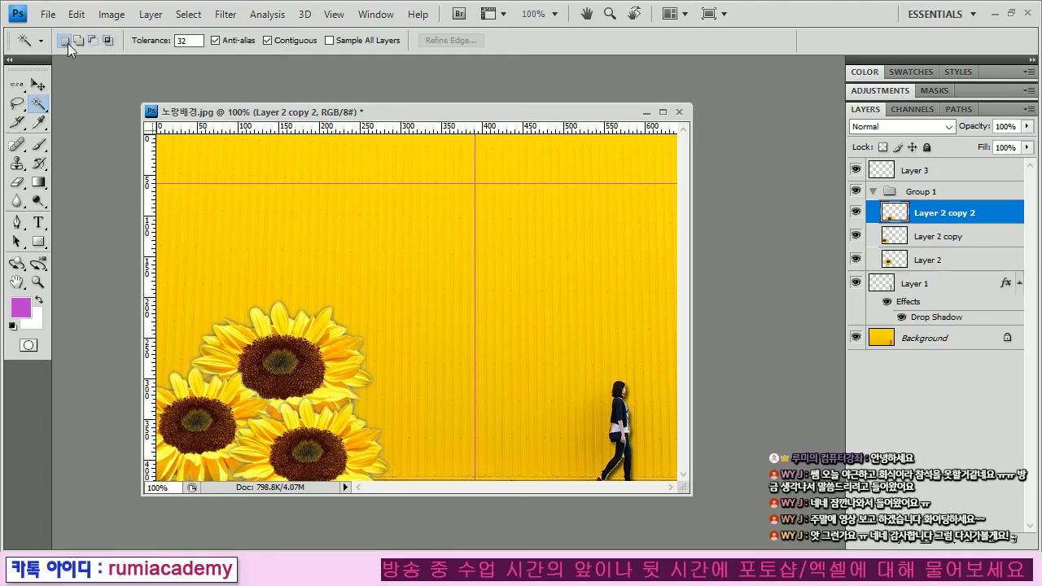
Step: Compare the Lasso and Magic Wand selection modes, and draw a rectangular selection about 185 × 125 px above the sunflowers
left_click(17, 104)
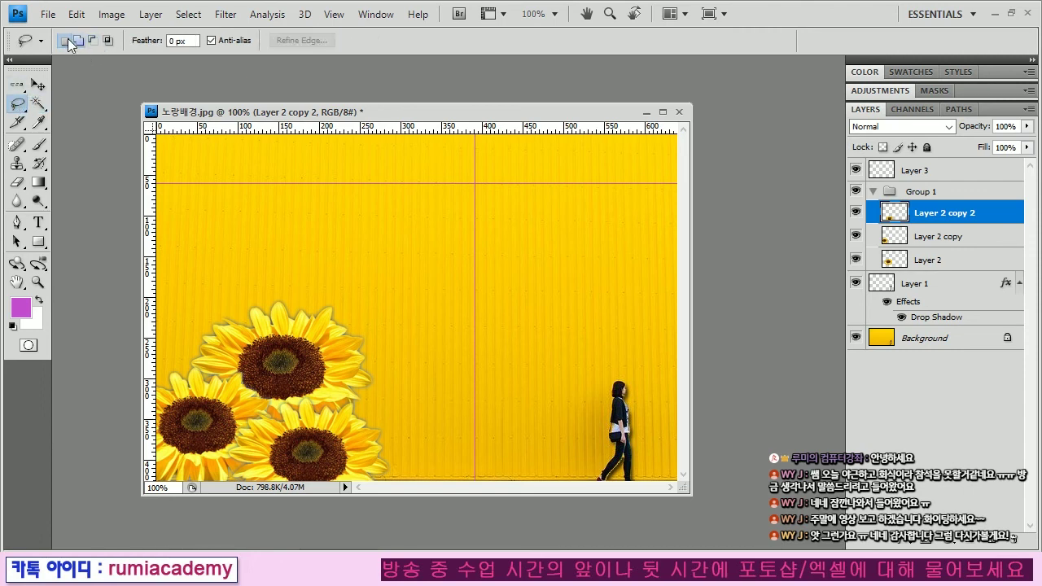
left_click(37, 103)
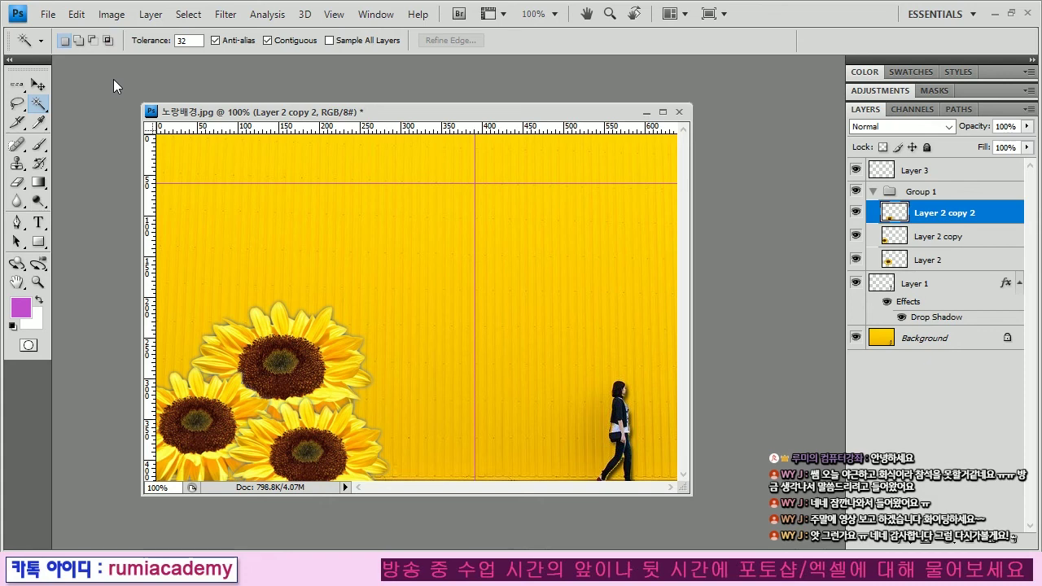
key("m")
left_click_drag(286, 158, 438, 261)
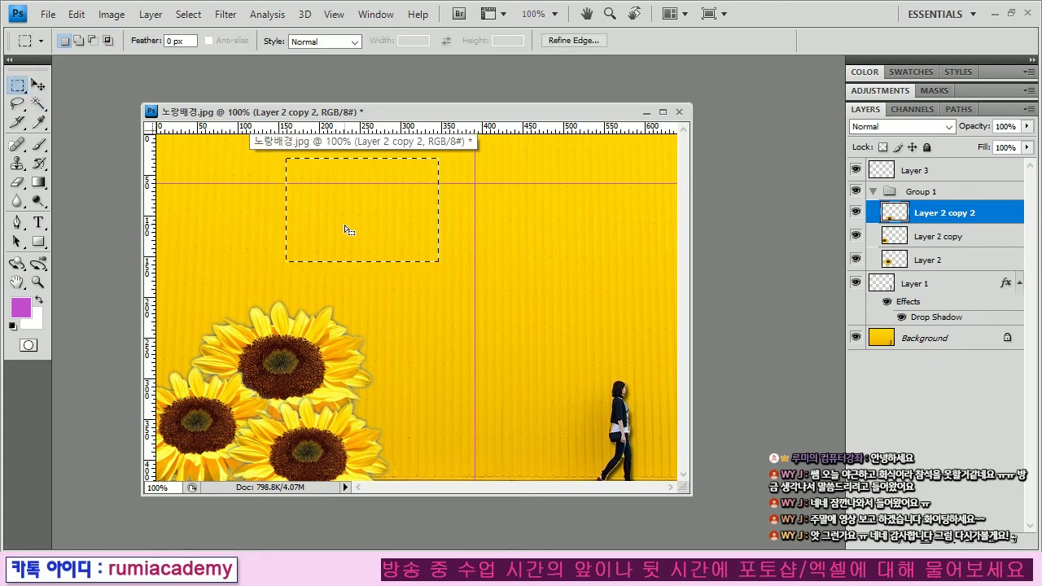
Step: Subtract a rectangle from the selection's lower-right part, and add another rectangle overlapping its upper edge
left_click(92, 40)
left_click_drag(446, 271, 343, 199)
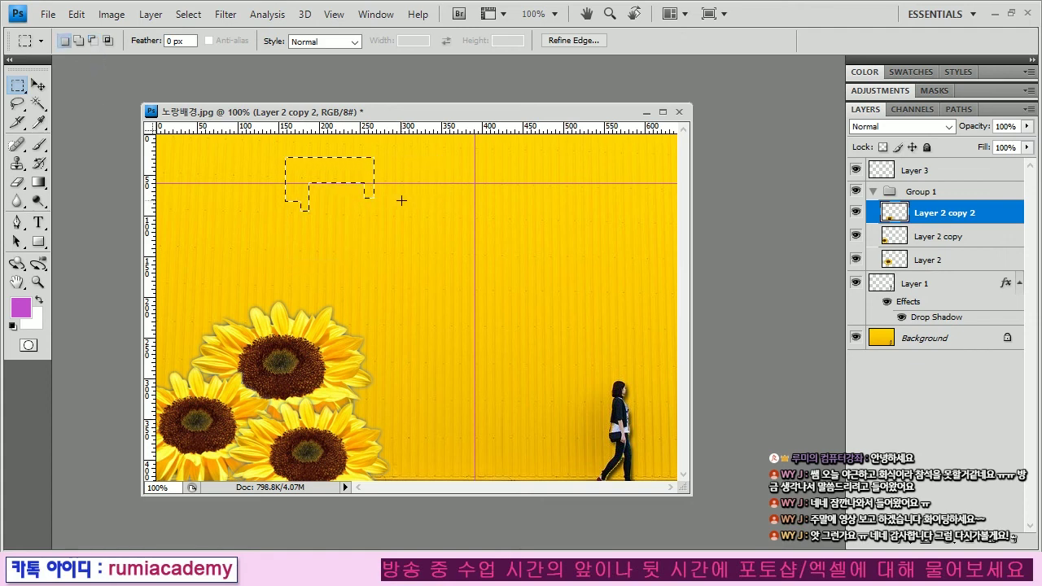
left_click_drag(309, 154, 401, 199)
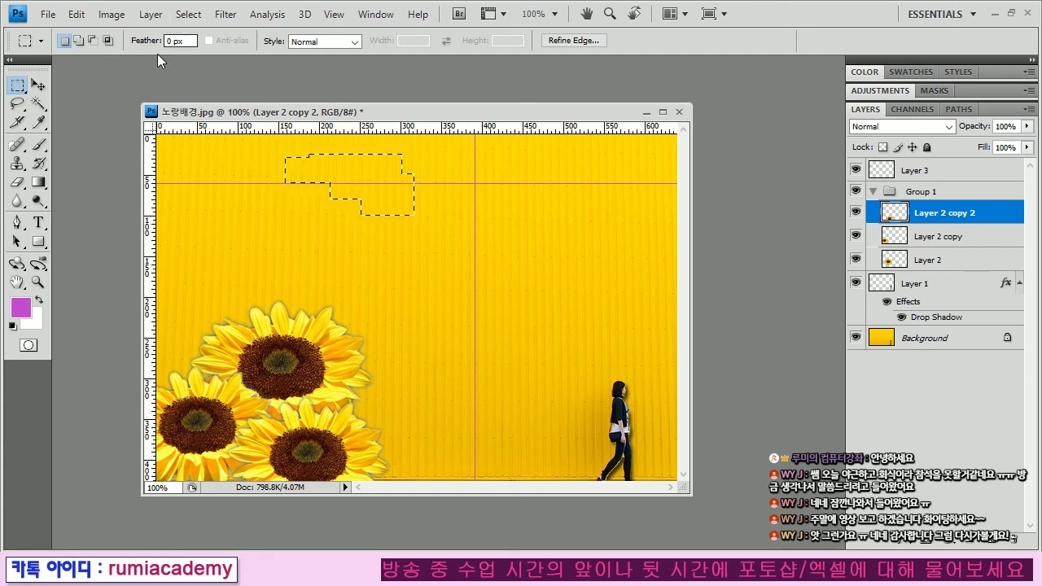
Step: Compare the options of the Lasso, Quick Selection and Rectangular Marquee tools to see which offer Feather
key("l")
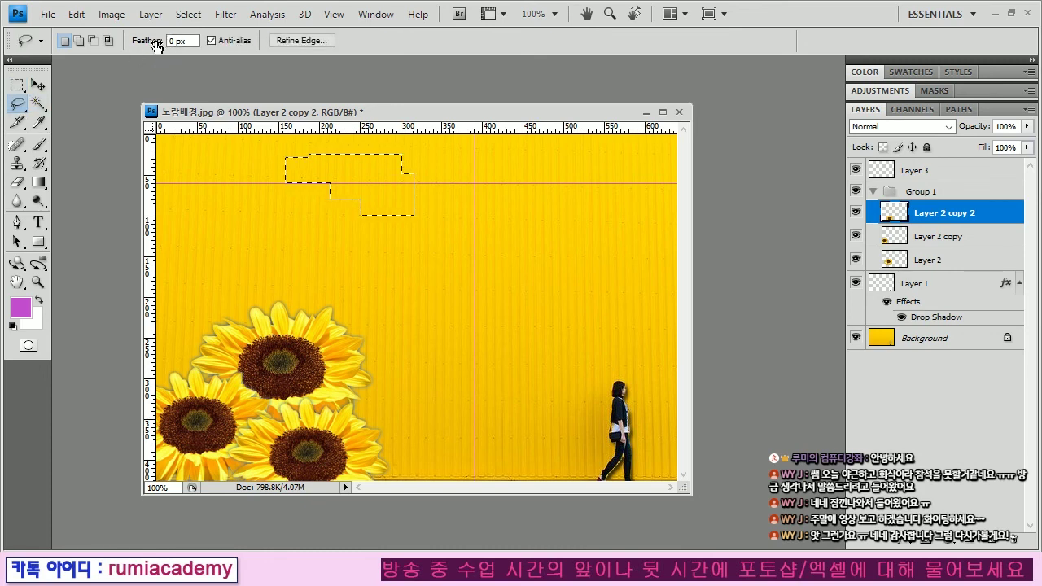
left_click(41, 104)
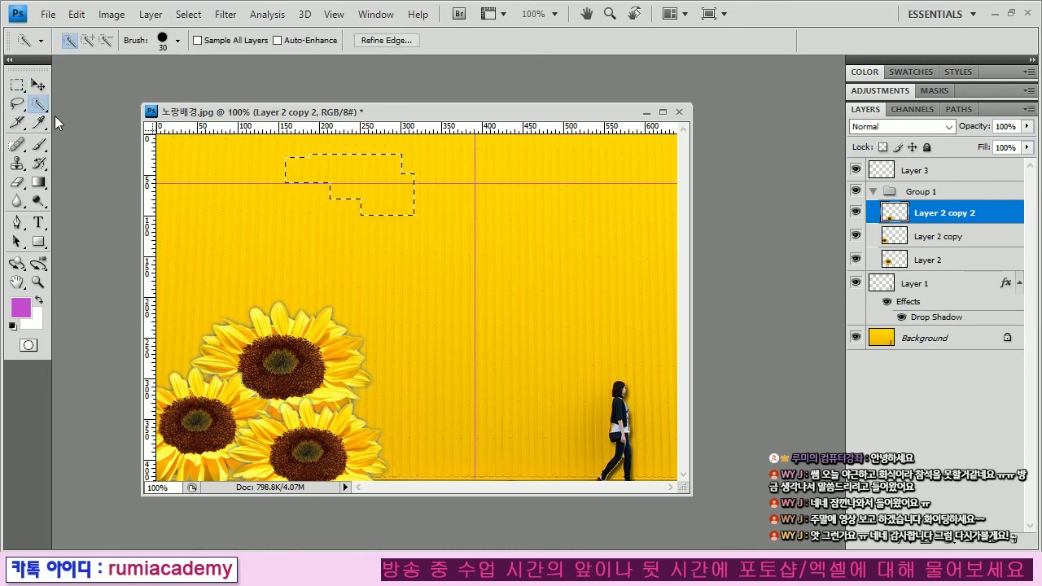
left_click(18, 104)
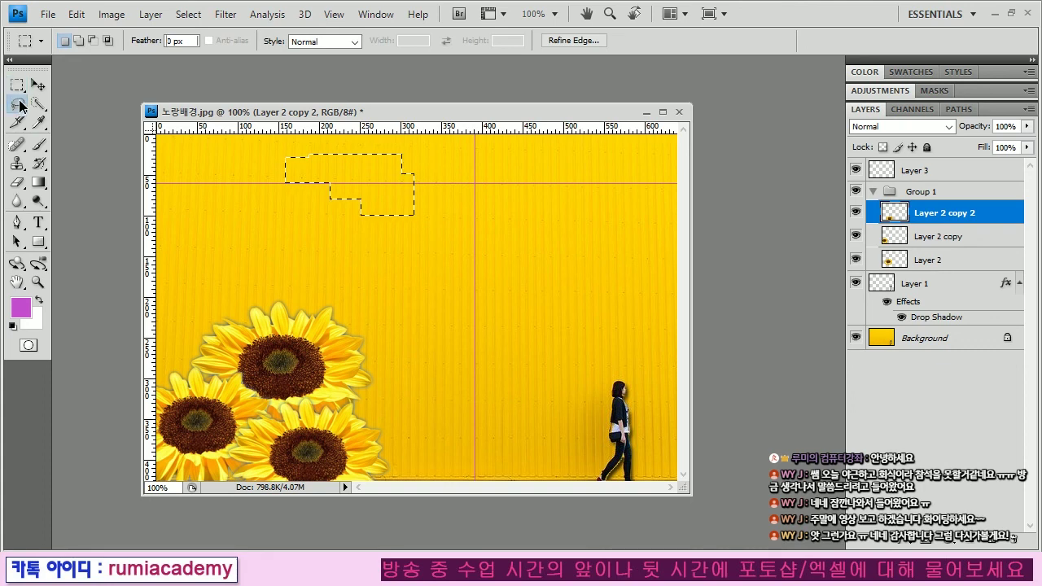
left_click(18, 84)
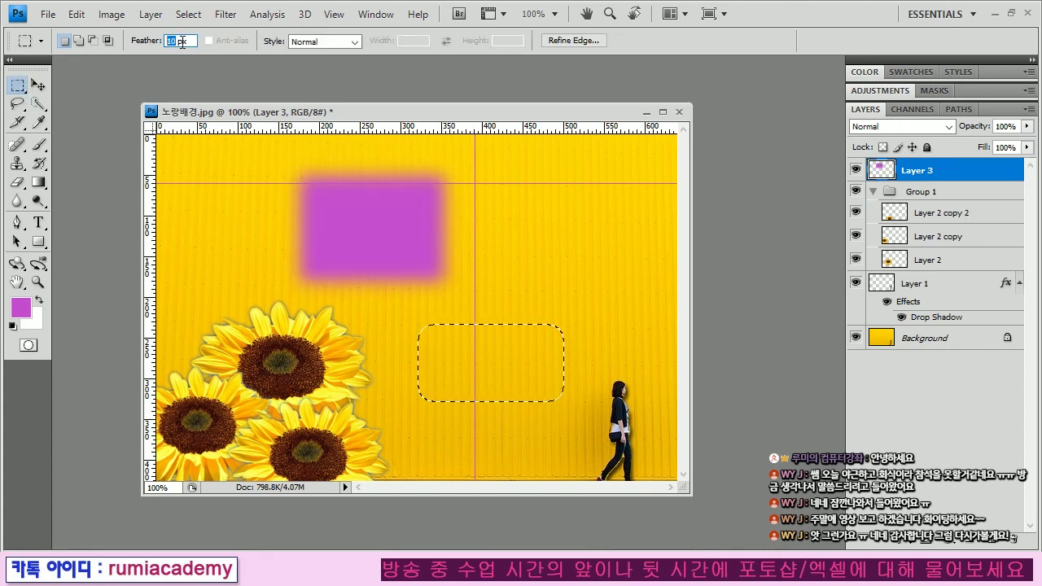